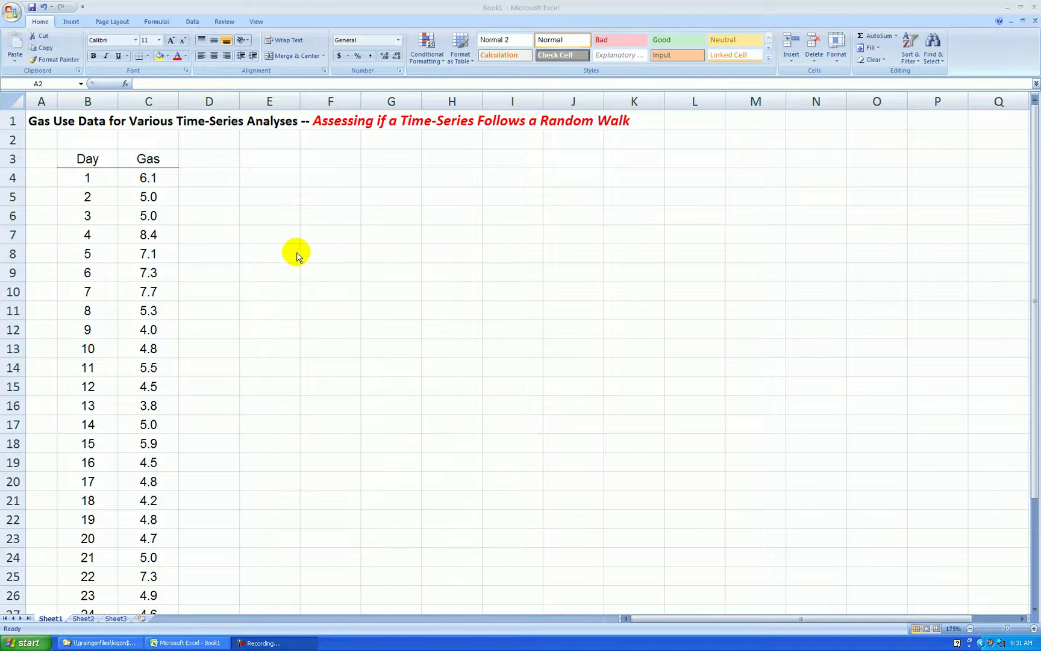
Step: Enter the question "1) Does the series meander?" in cell E3
scroll(295, 259, down, 7)
scroll(285, 283, up, 7)
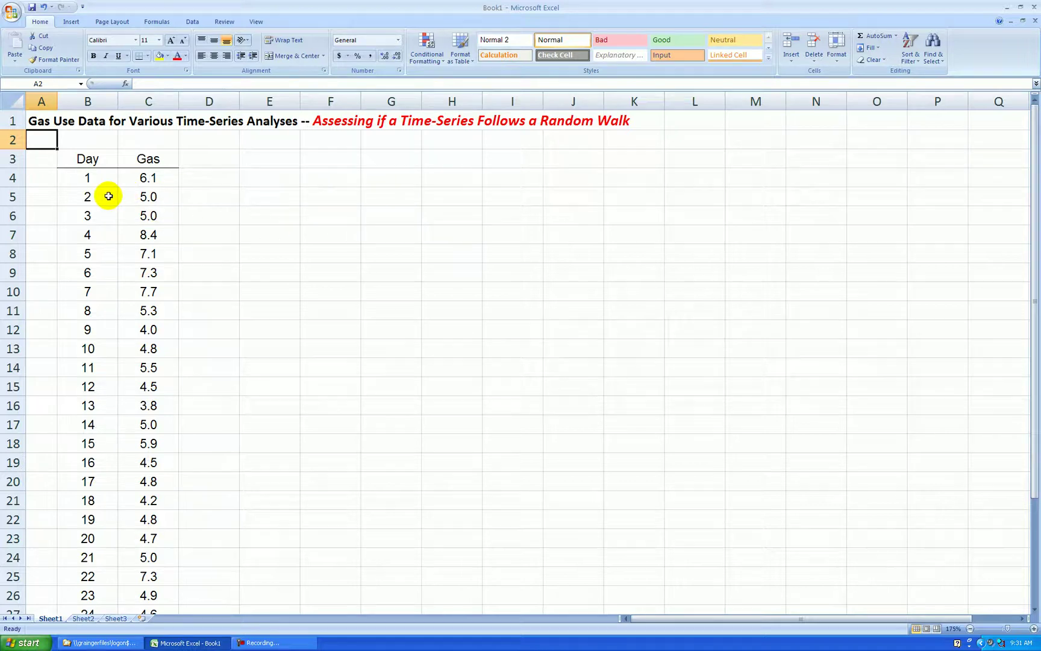
click(264, 162)
text(1) Does the series)
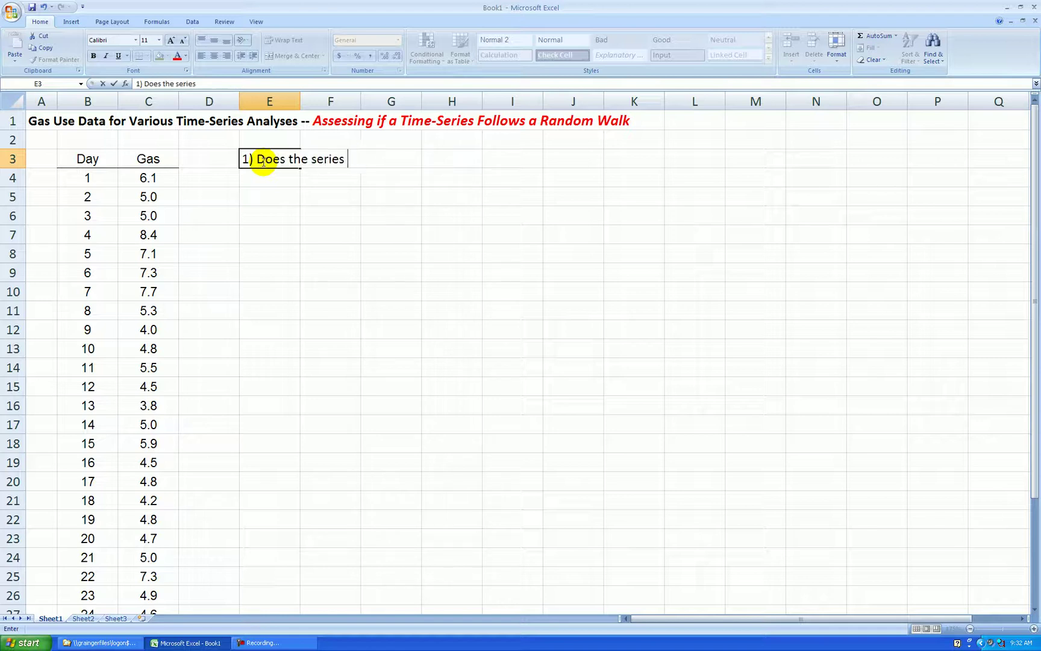
key(Return)
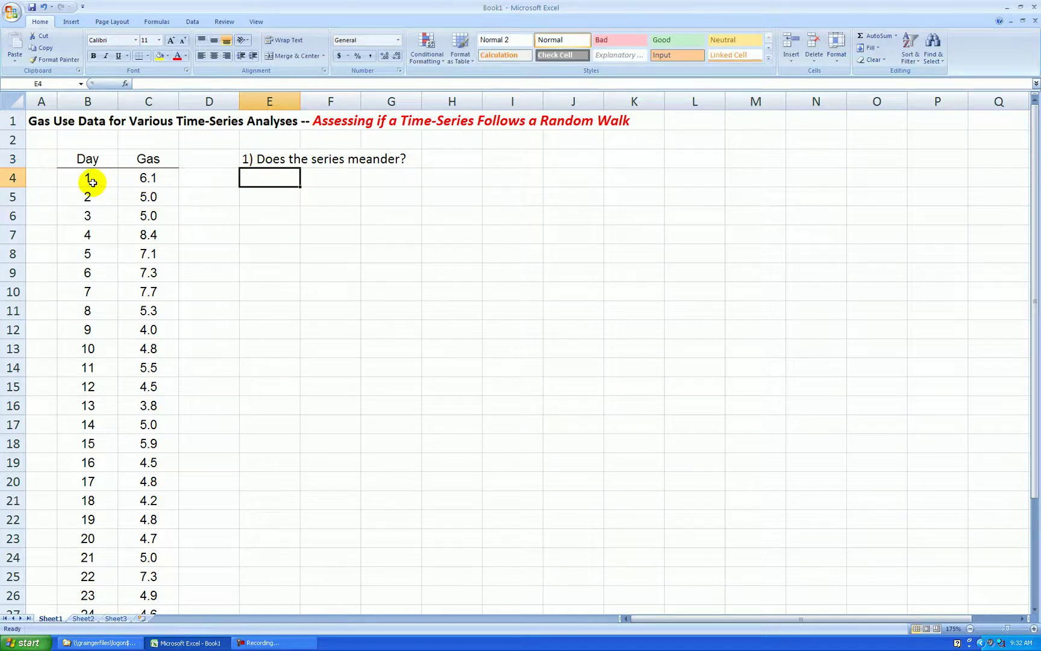
Step: Chart Gas by Day (B4:C33) as a lines-and-markers scatter chart without a legend
drag(93, 181, 141, 210)
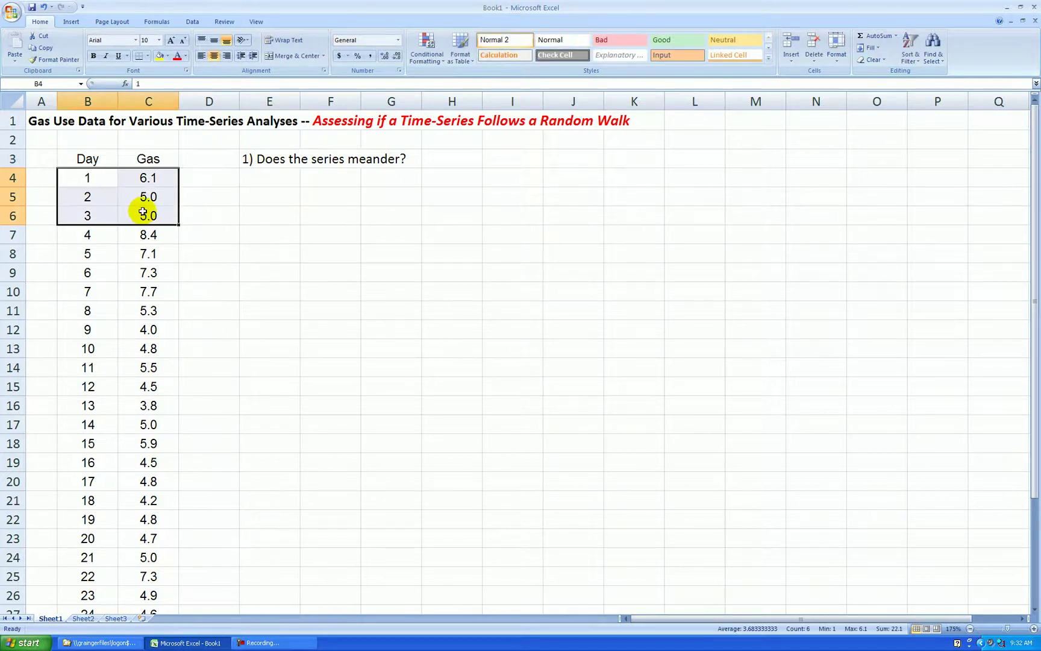
key(ctrl+shift+Down)
click(71, 21)
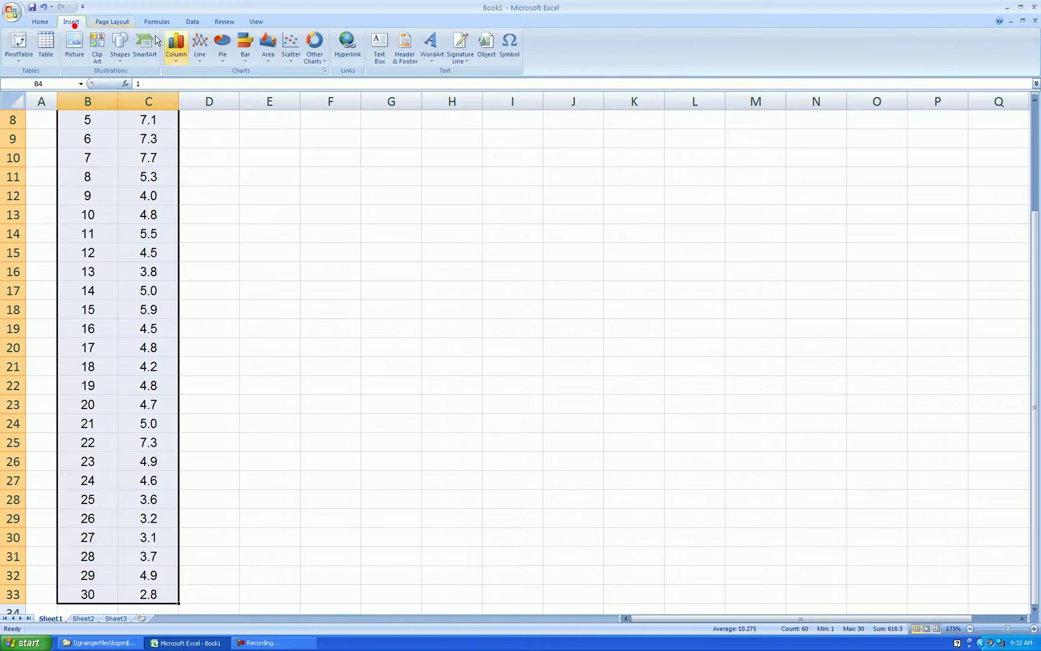
click(291, 48)
click(326, 120)
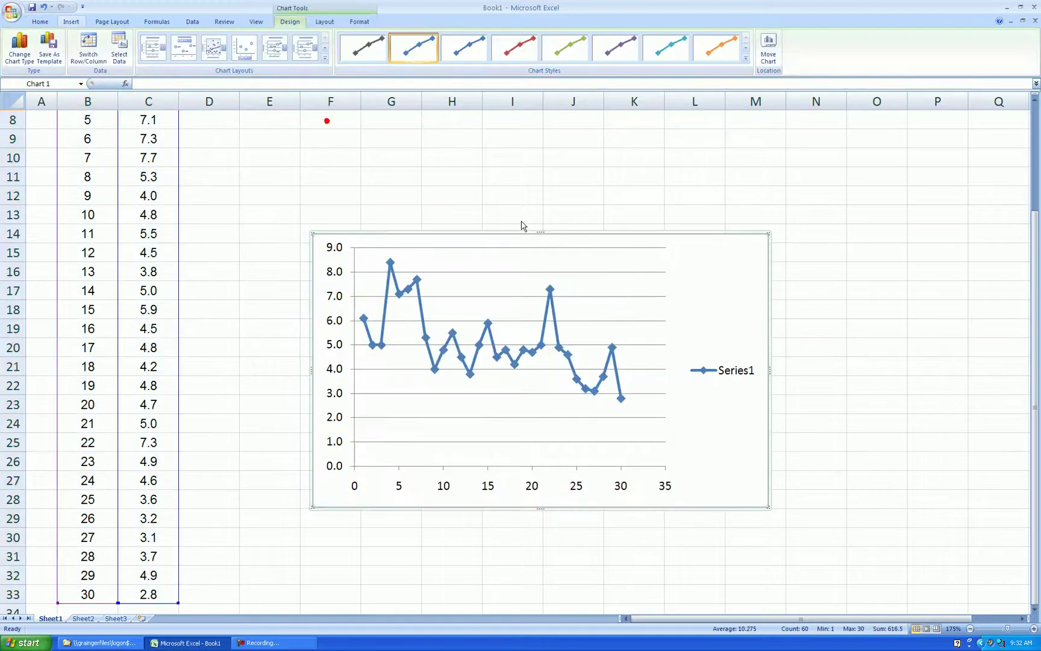
click(726, 377)
key(Delete)
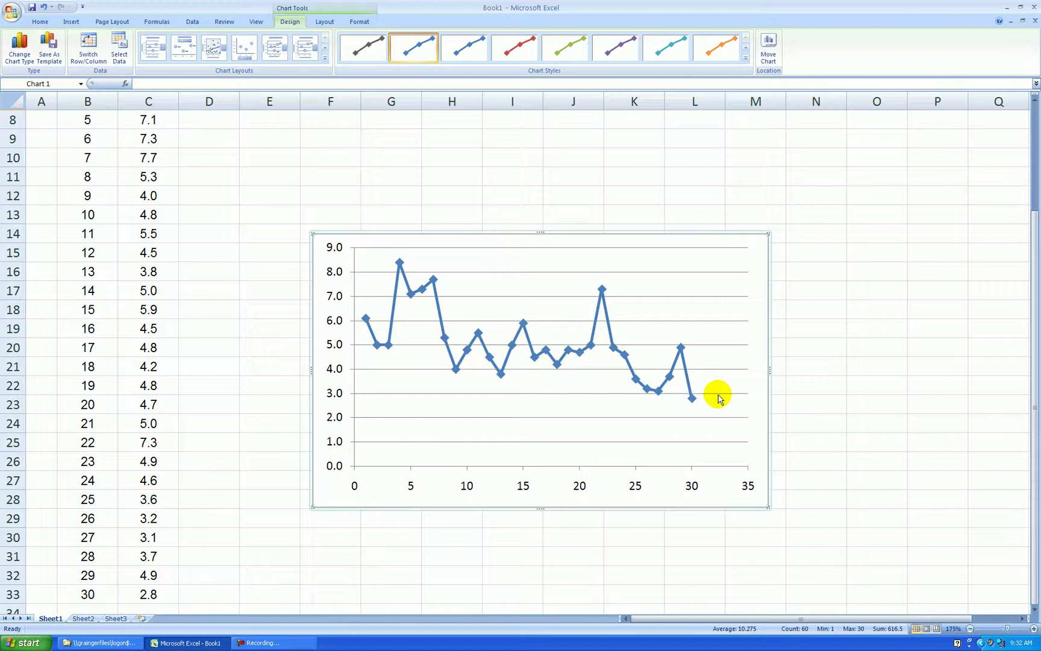
Step: Move the chart to cell H3 and make it shorter and narrower
key(Delete)
key(ctrl+Home)
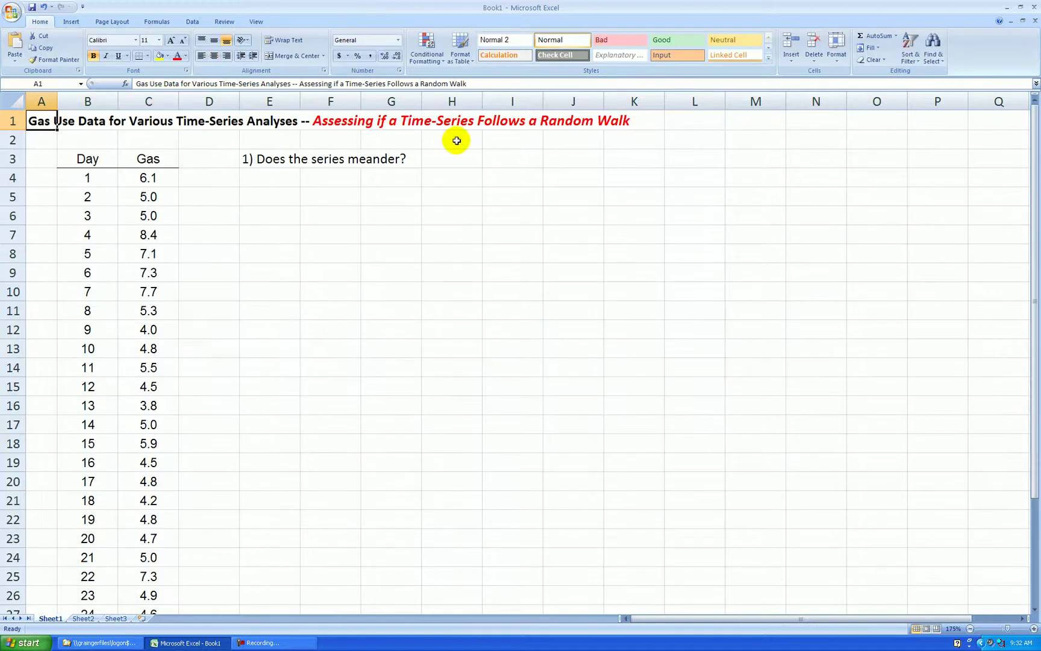
click(453, 158)
key(ctrl+v)
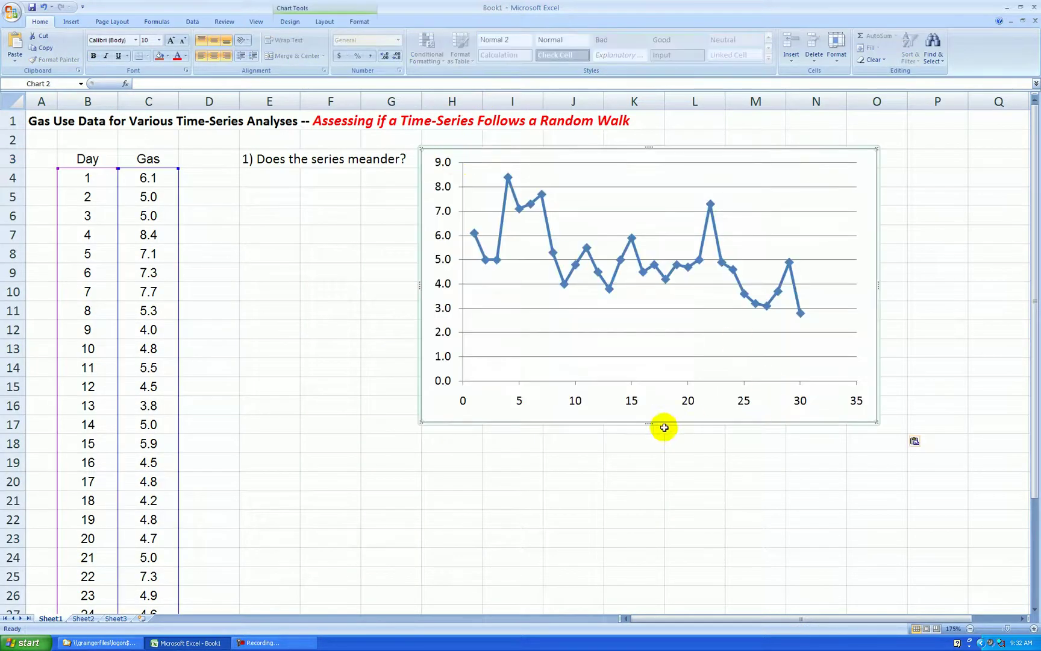
drag(652, 423, 668, 364)
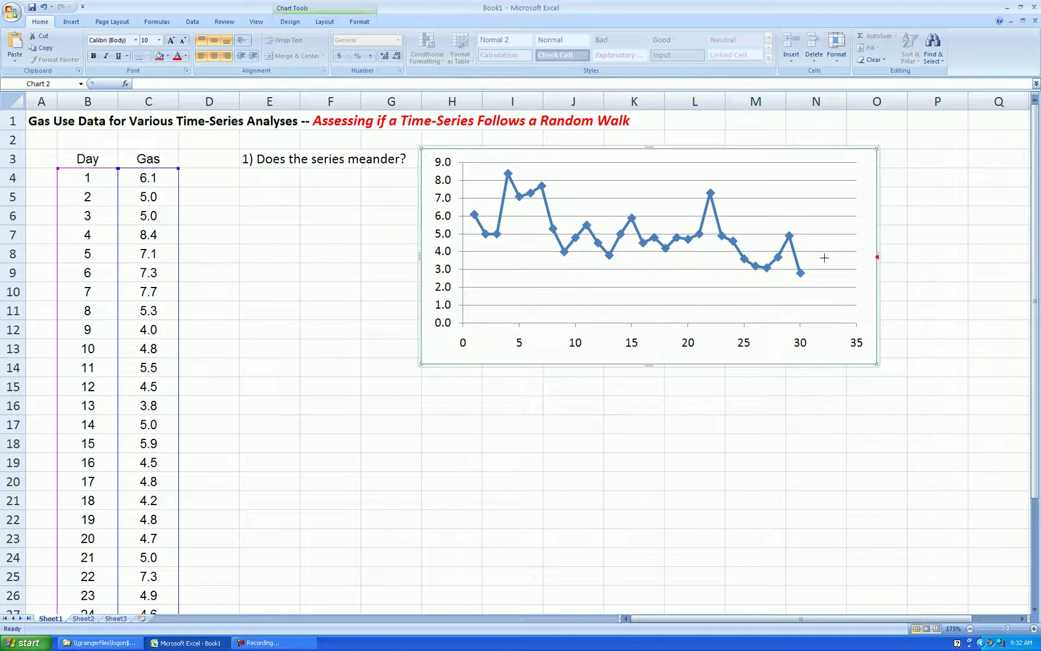
drag(877, 258, 801, 259)
click(829, 405)
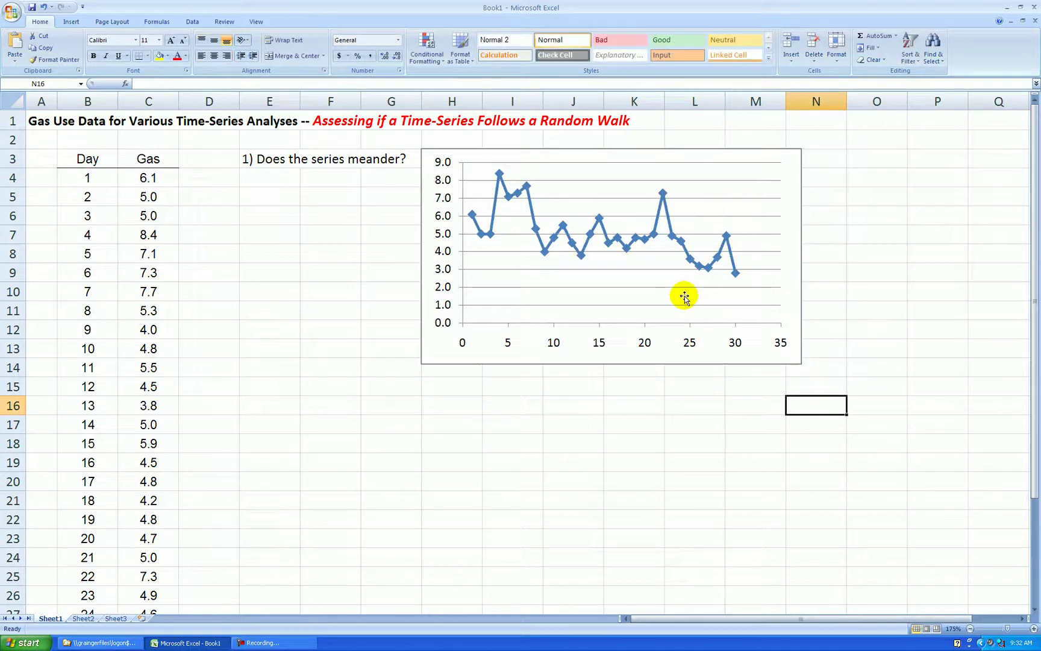
Step: Remove the horizontal gridlines and fix the day axis bounds, with maximum 30
click(757, 218)
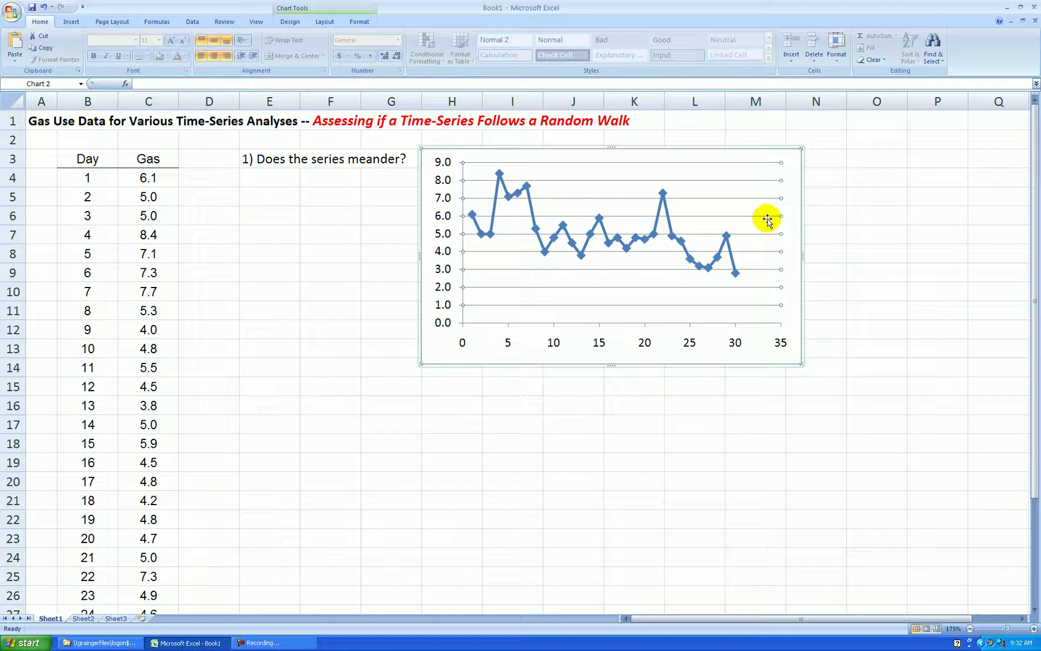
key(Delete)
right_click(600, 342)
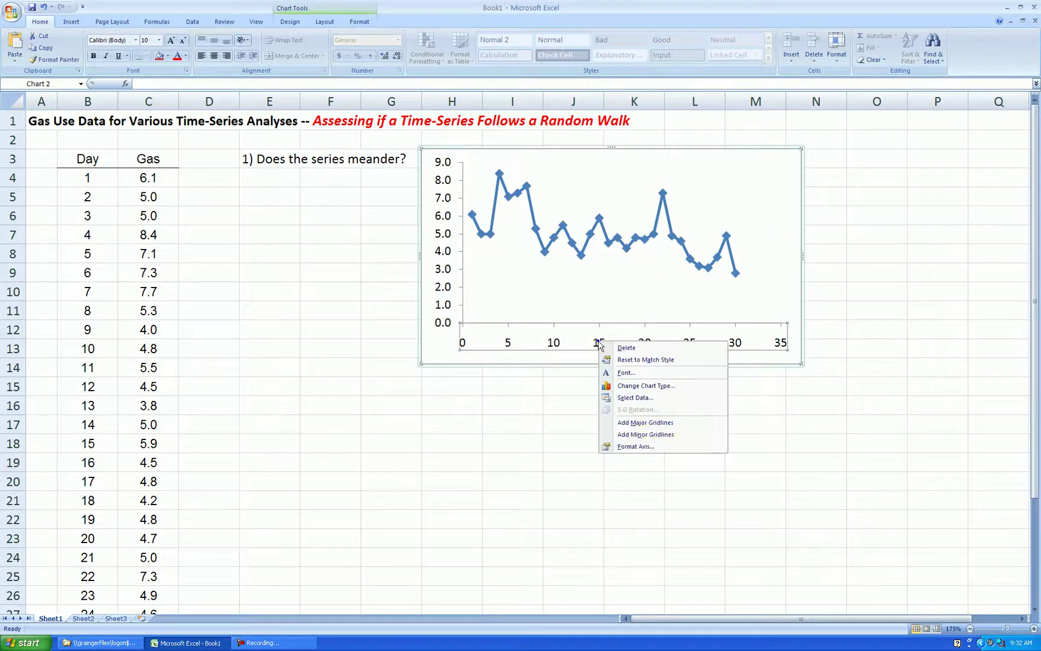
click(635, 446)
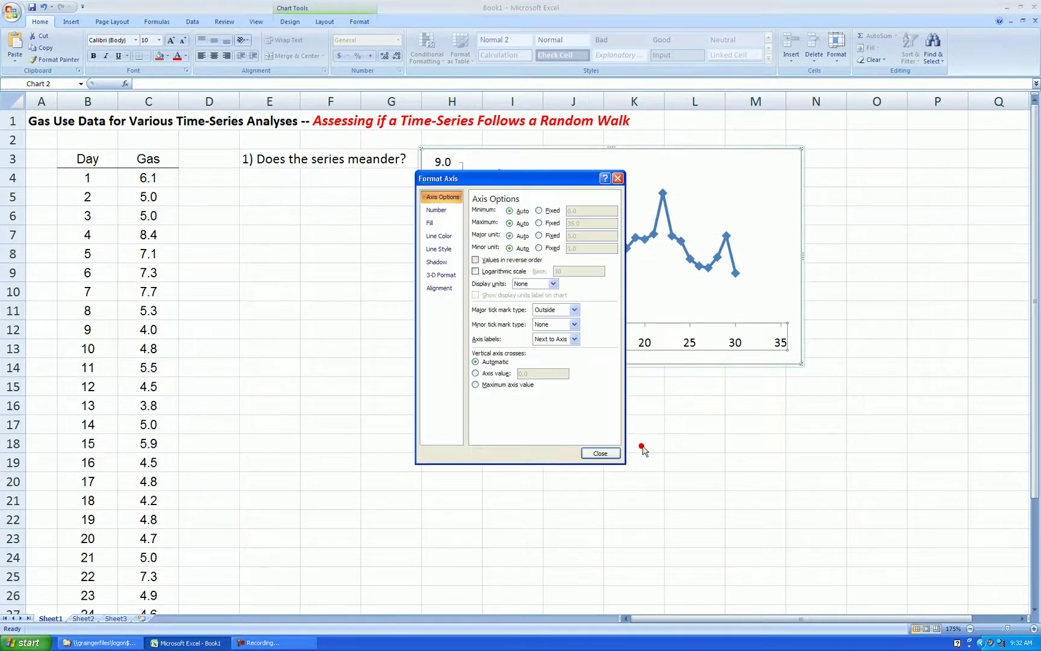
click(539, 211)
click(539, 223)
drag(581, 223, 534, 217)
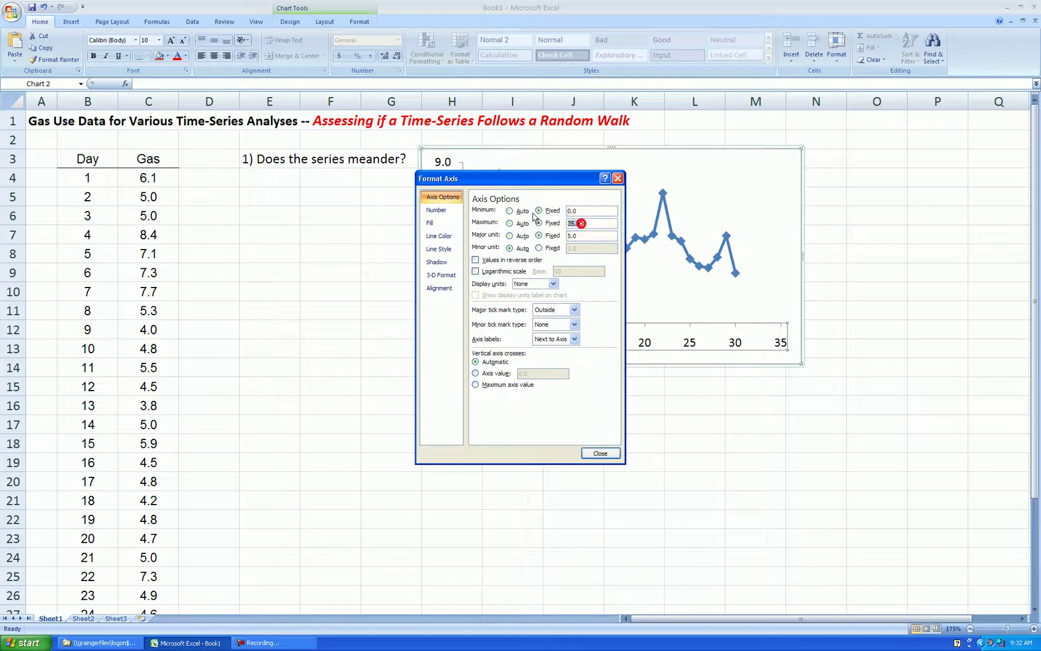
key(Tab)
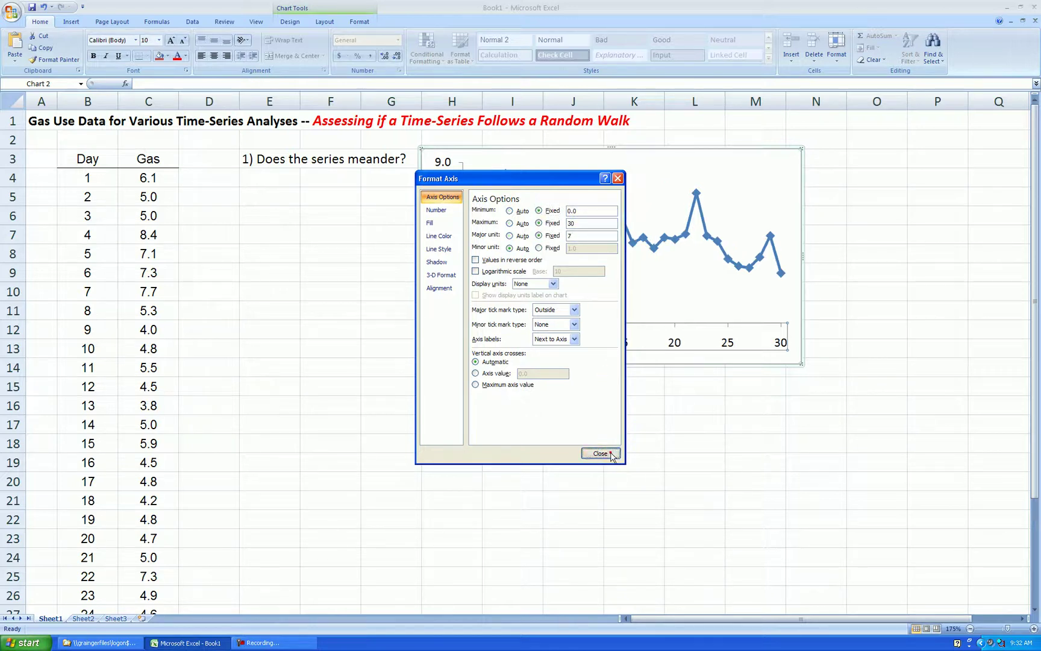
click(600, 453)
click(684, 426)
Step: Fix the vertical axis scale with minimum 2 and labels at 0 decimal places
right_click(447, 264)
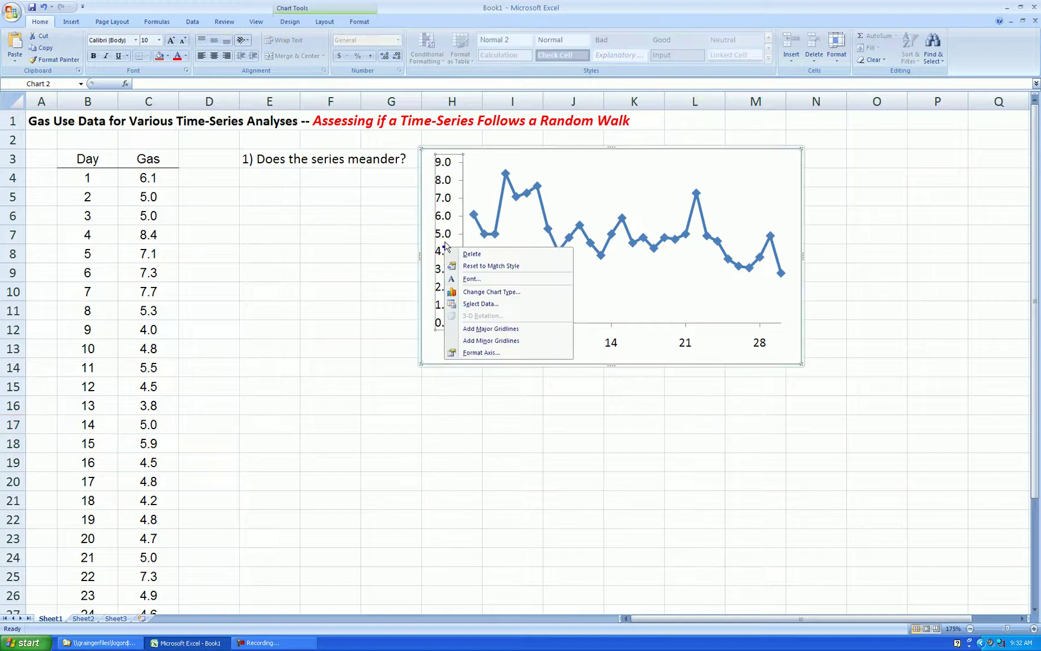
click(482, 356)
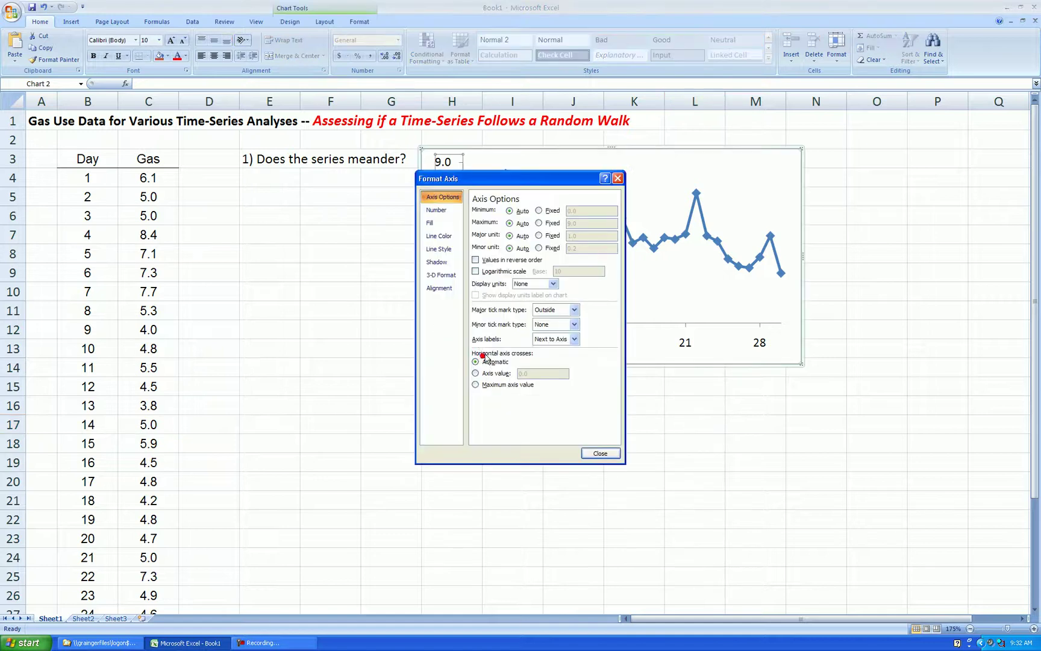
click(539, 210)
click(539, 223)
click(539, 236)
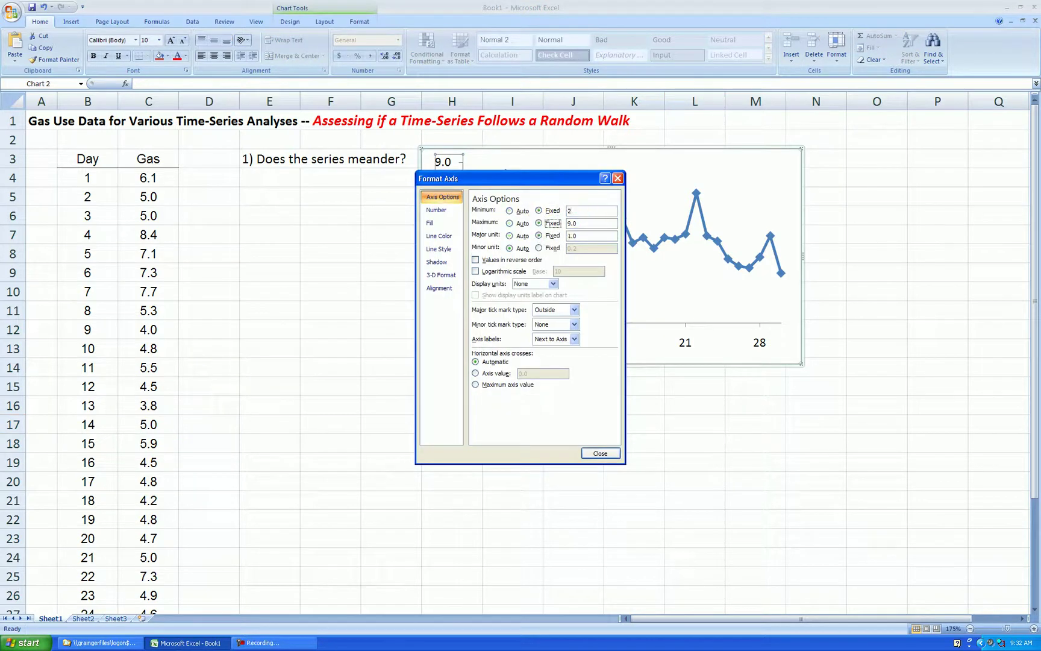
key(Tab)
click(438, 210)
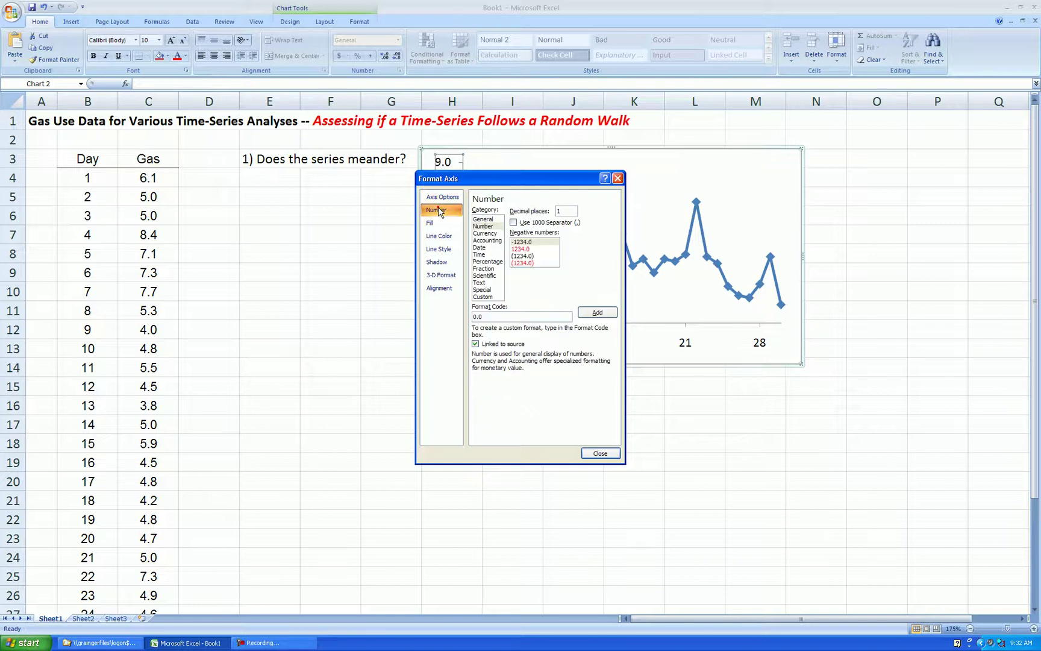
click(558, 210)
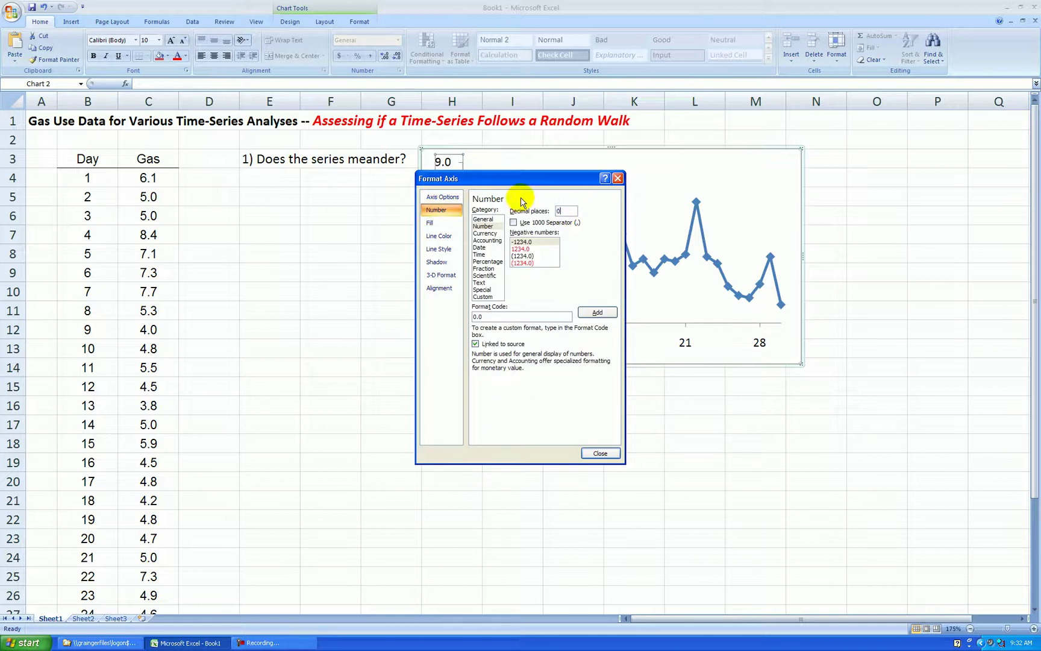
text(0)
click(601, 453)
key(Escape)
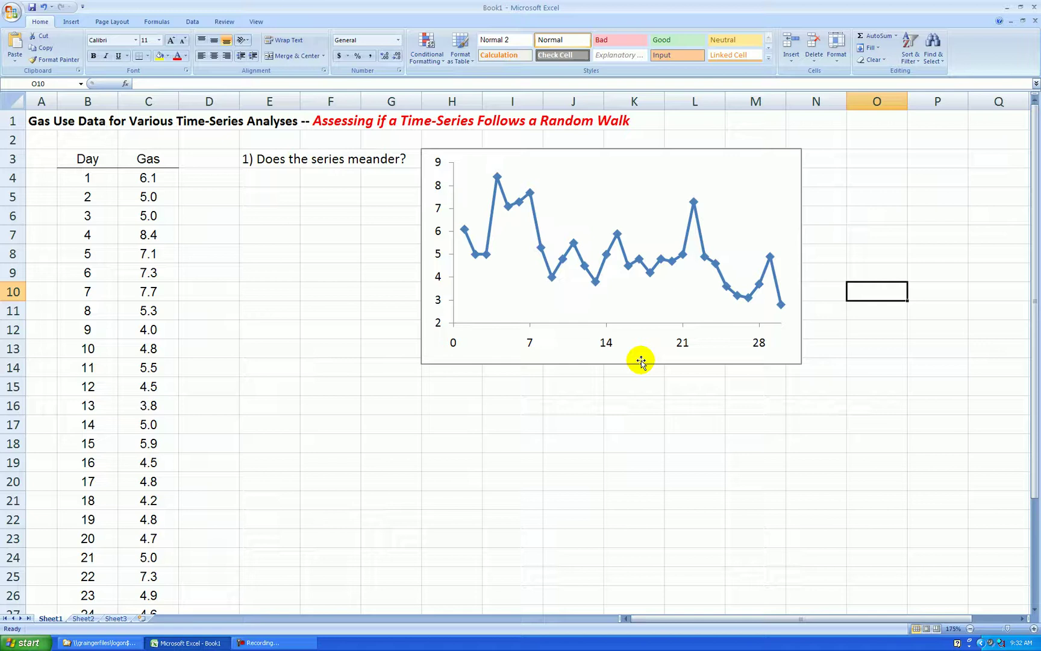
Step: Add the horizontal axis title 'Day Index' below the axis
click(654, 362)
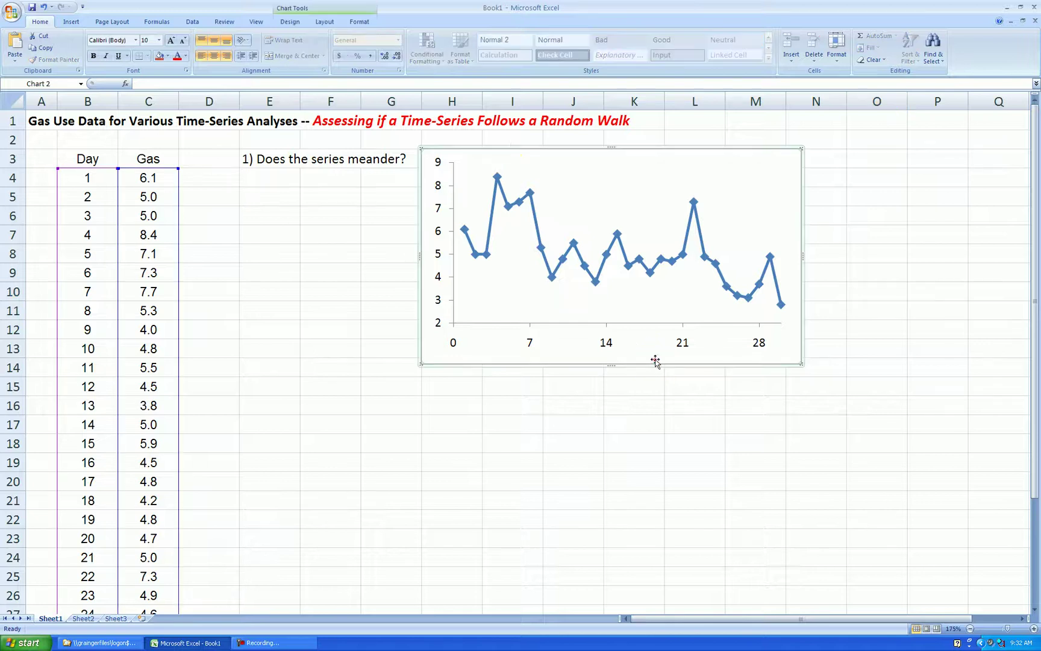
click(331, 25)
click(196, 51)
click(239, 72)
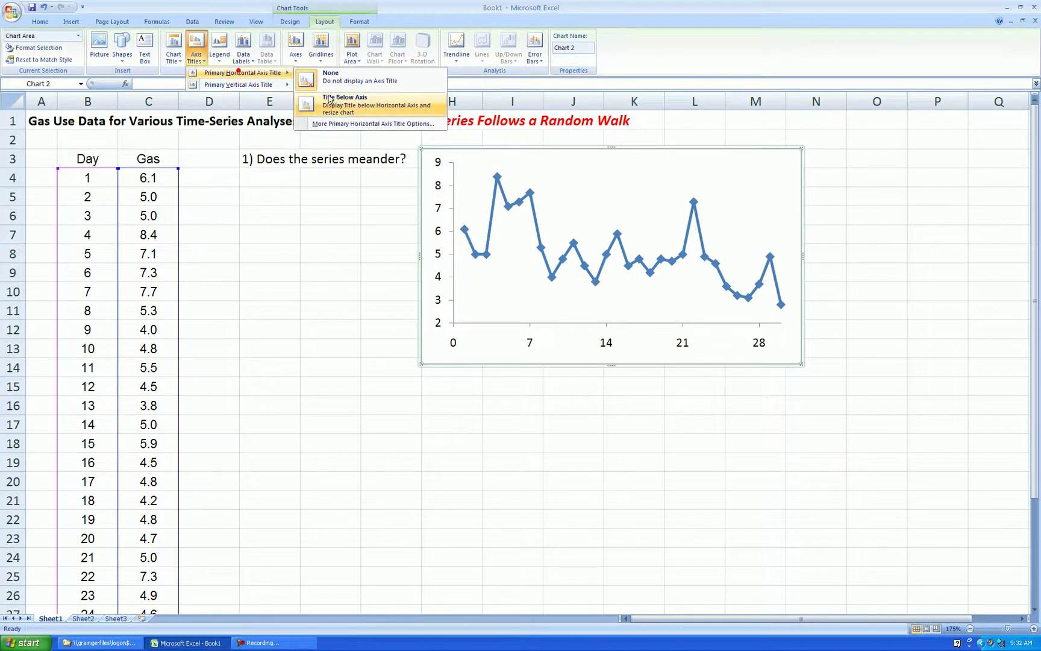
click(329, 100)
text(Day I)
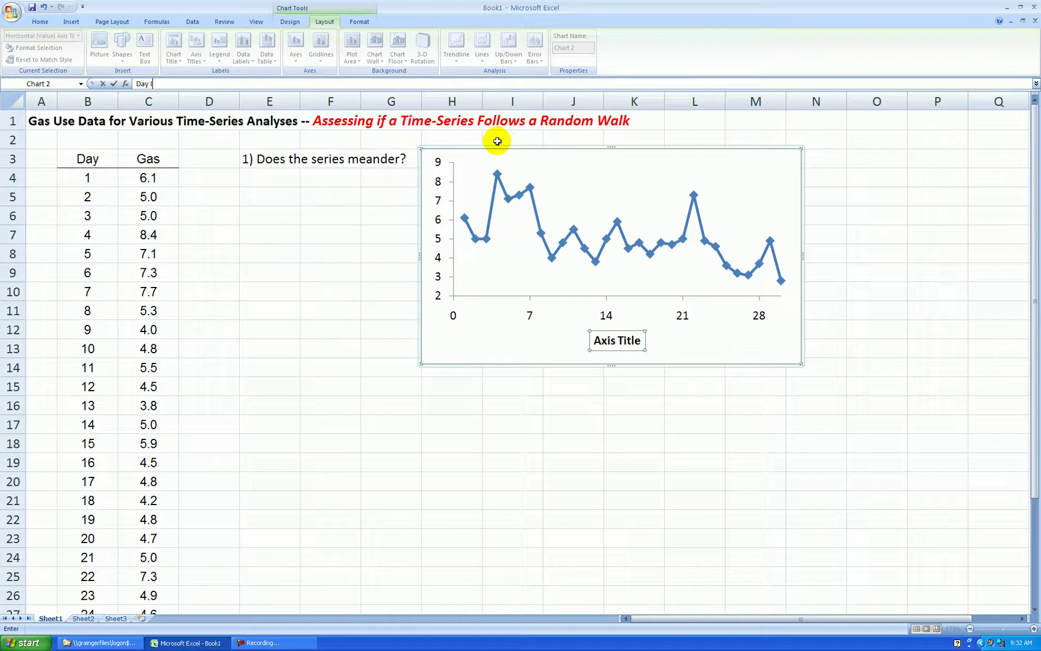
text(ndex)
click(483, 326)
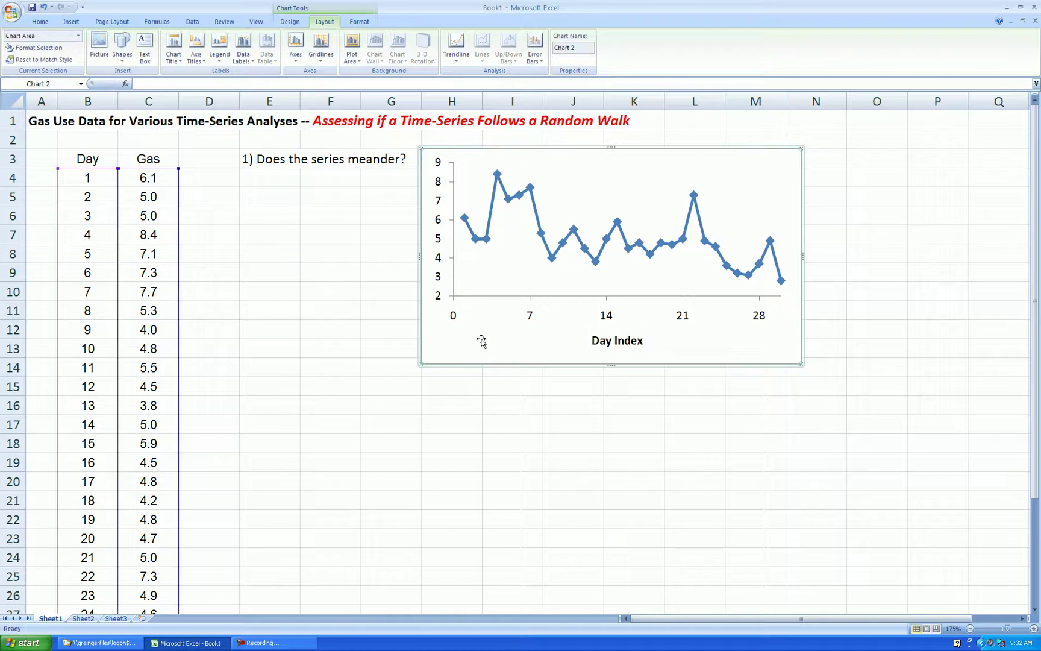
Step: Add a rotated vertical axis title reading 'Gas Use'
click(196, 51)
click(335, 108)
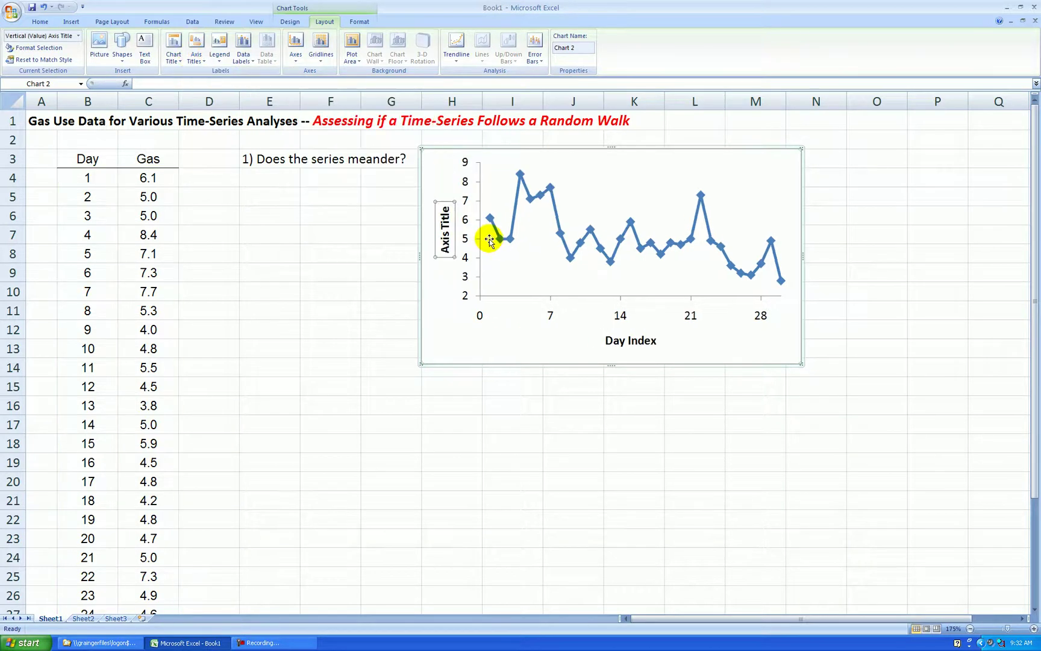
text(Gas Use)
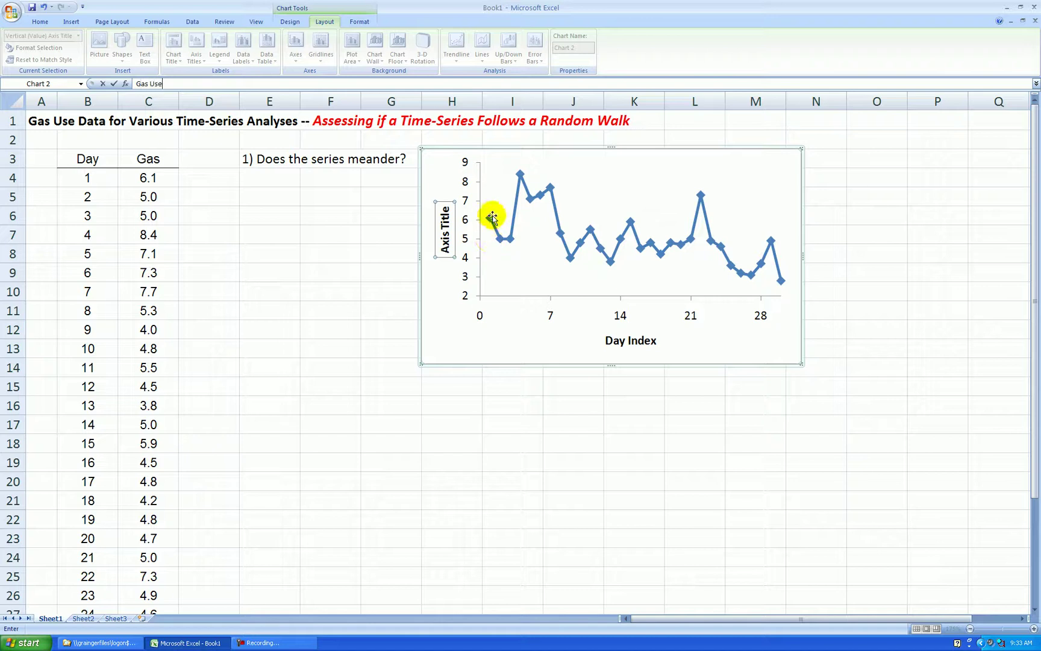
click(852, 247)
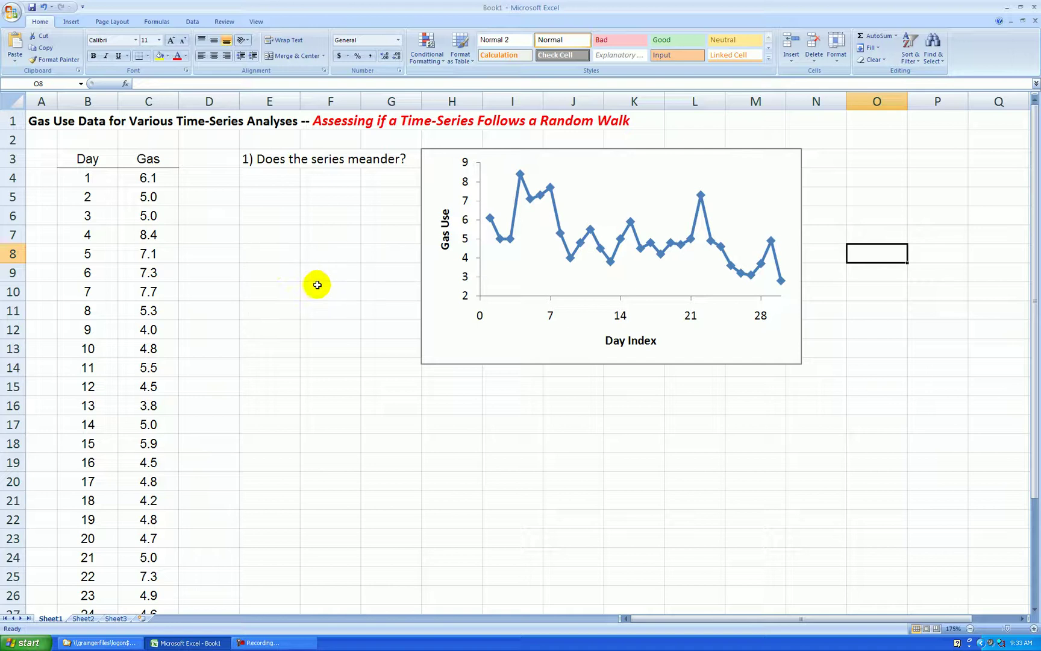
Step: Shift the chart up and right, then enter '2) Do the differences form a random process?' in E6
click(552, 357)
drag(657, 339, 759, 320)
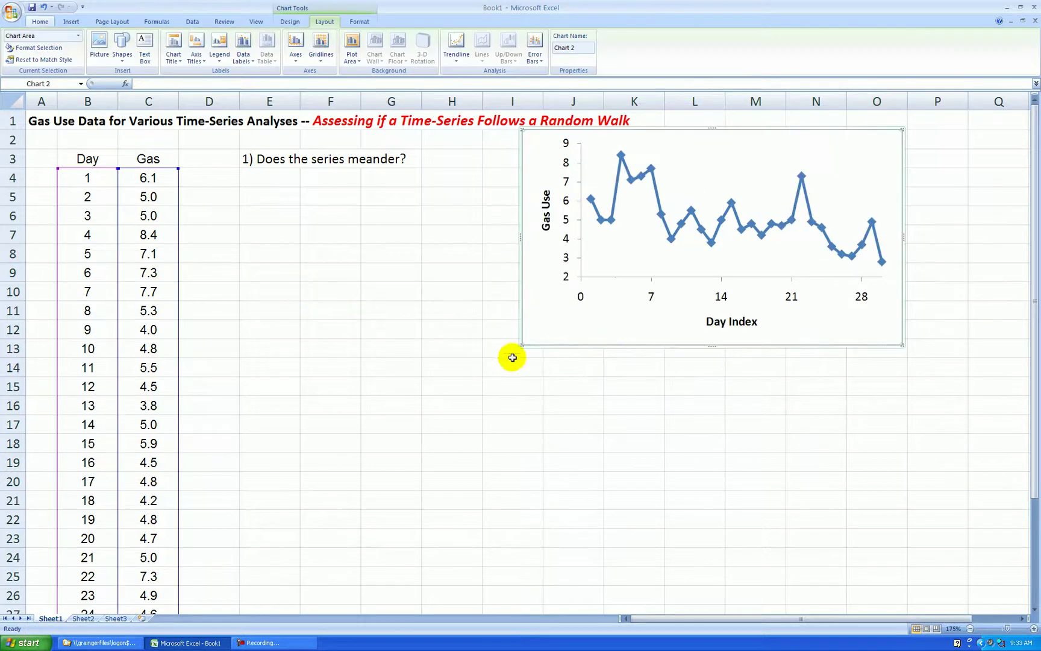
click(265, 213)
text(2))
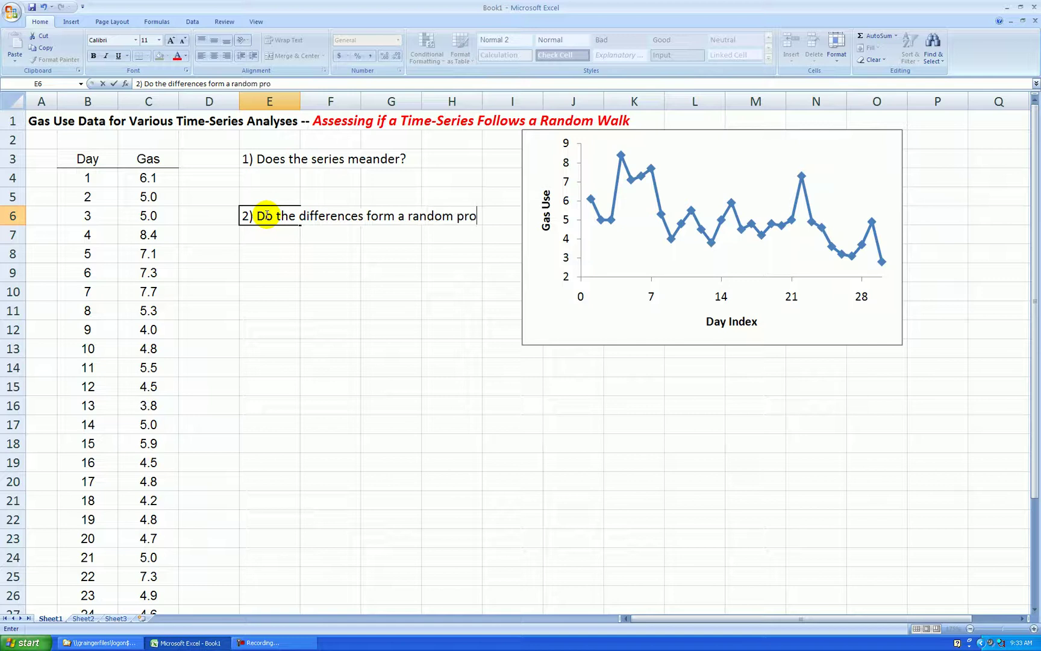
text(?)
key(Return)
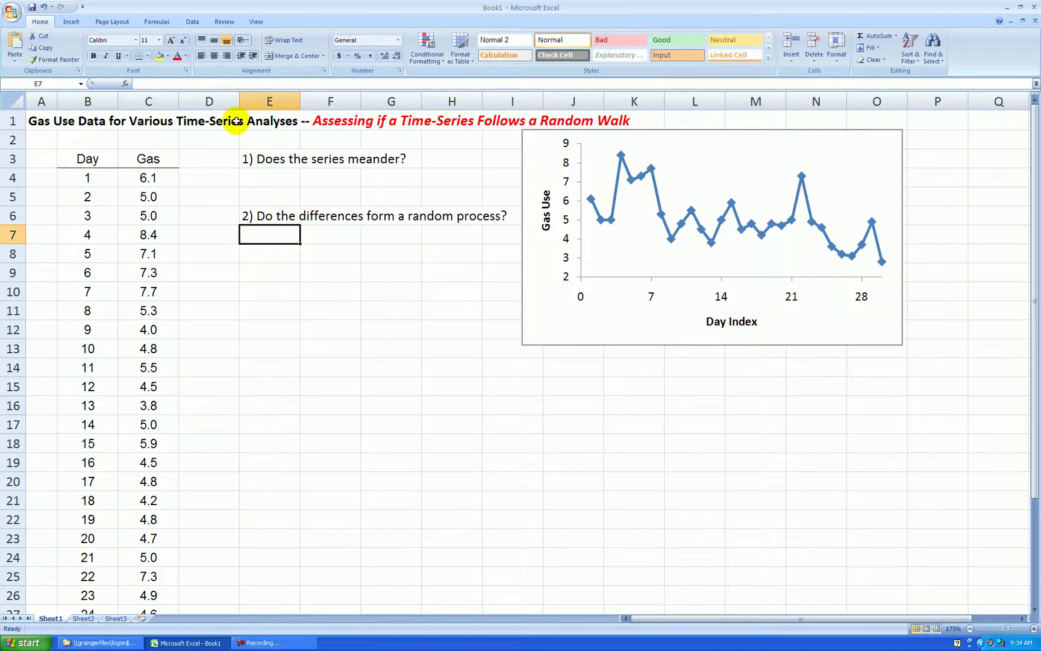
Step: Insert a new column D formatted like Gas, headed 'Diffs'
right_click(222, 103)
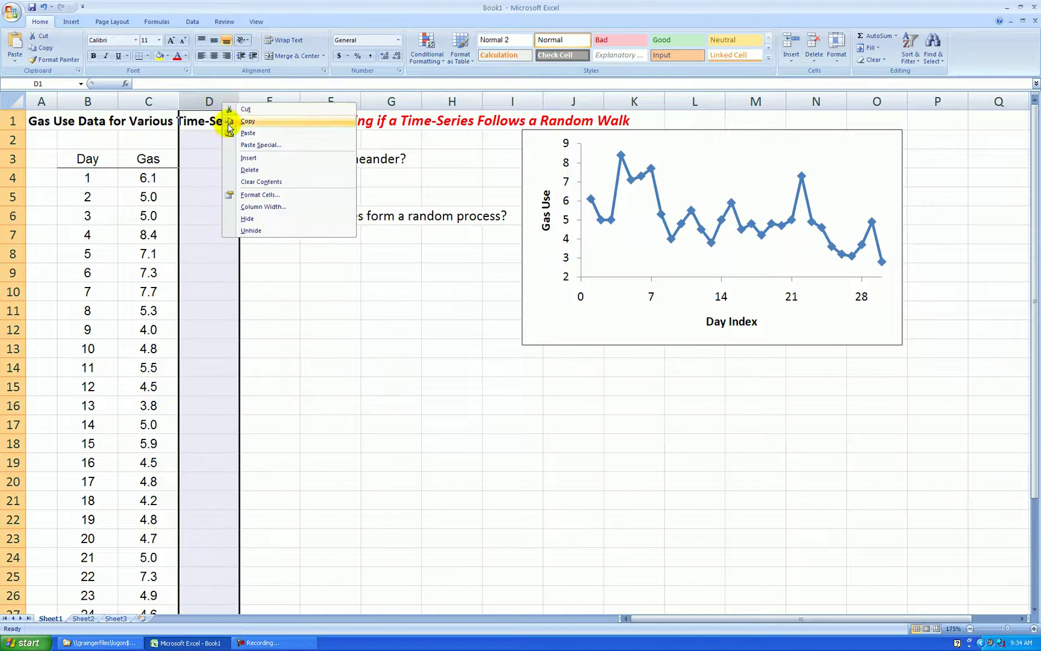
click(248, 157)
click(229, 160)
click(170, 163)
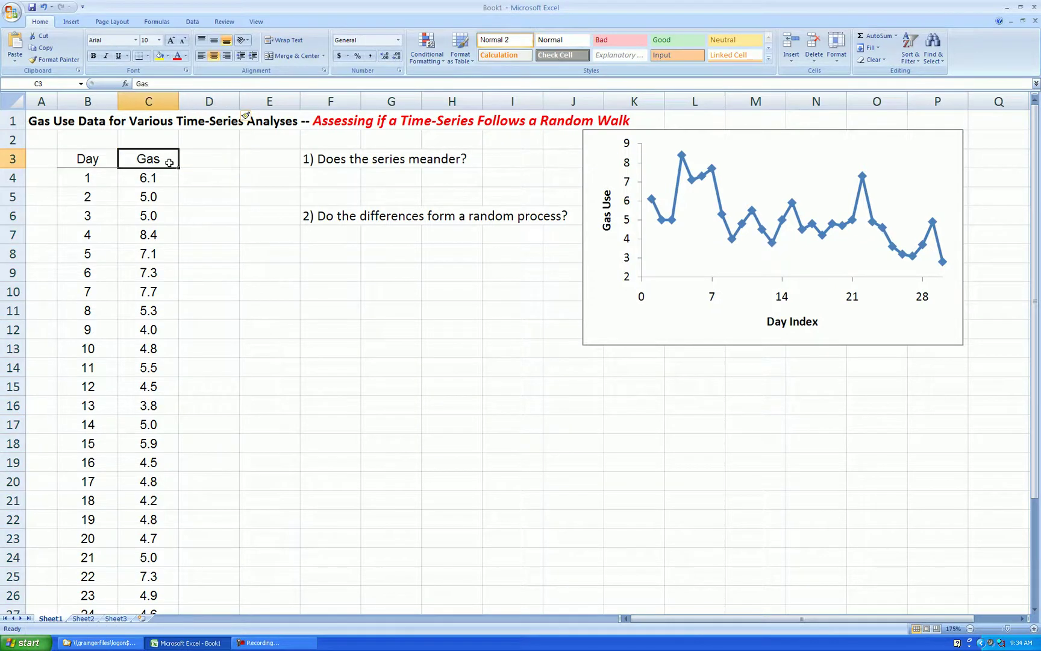
drag(179, 168, 228, 168)
click(217, 163)
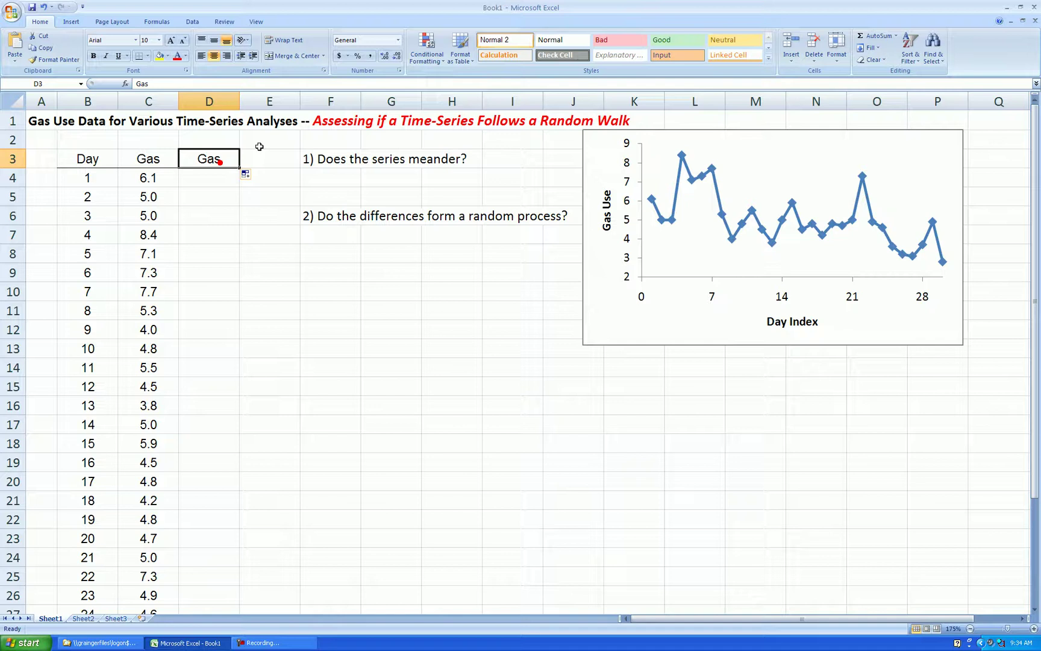
text(Diffs)
key(Return)
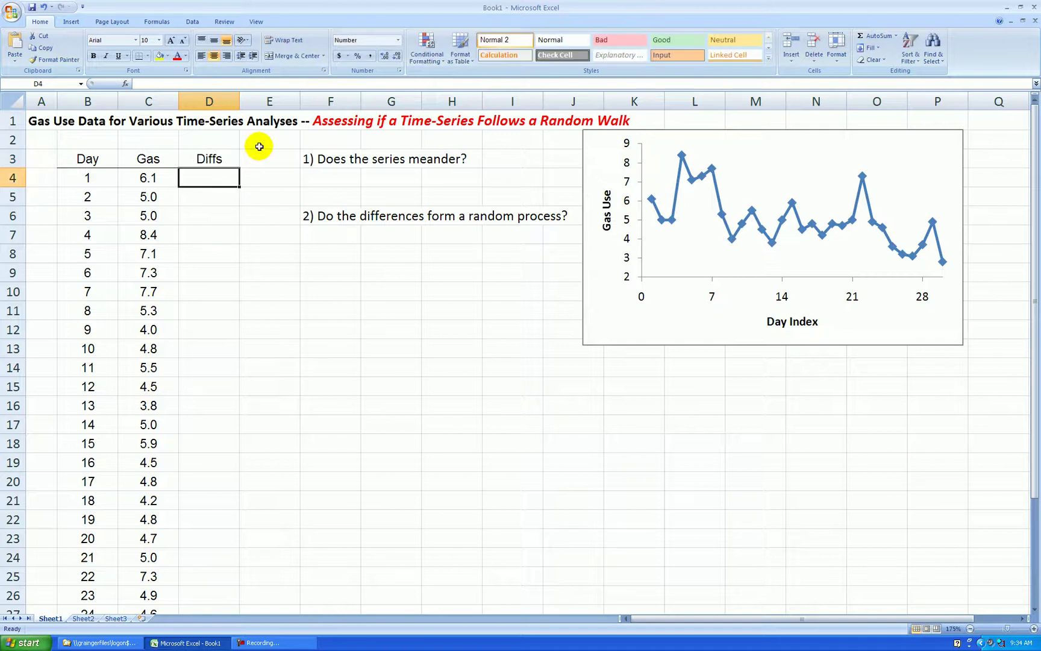
Step: Enter =C5-C4 in D5 and fill it down through D33
click(217, 198)
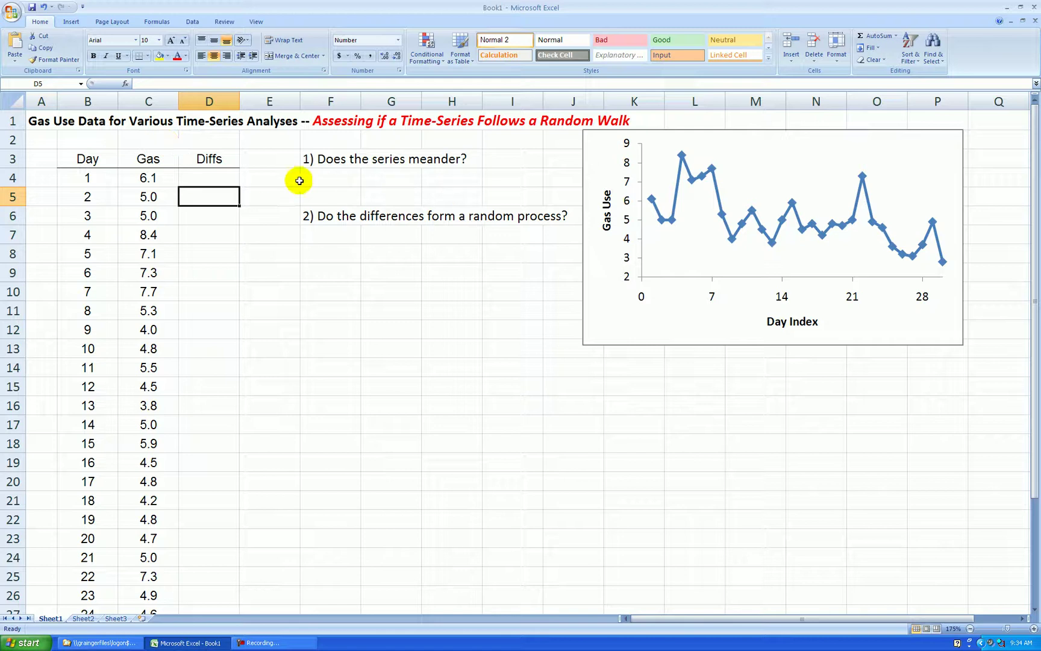
click(223, 180)
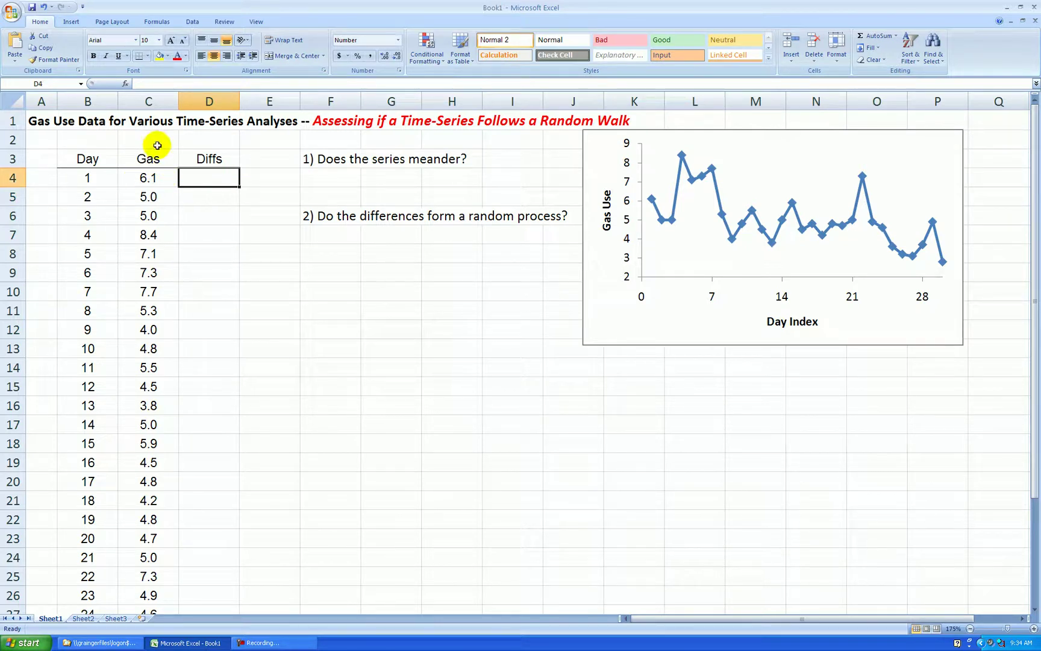
click(208, 199)
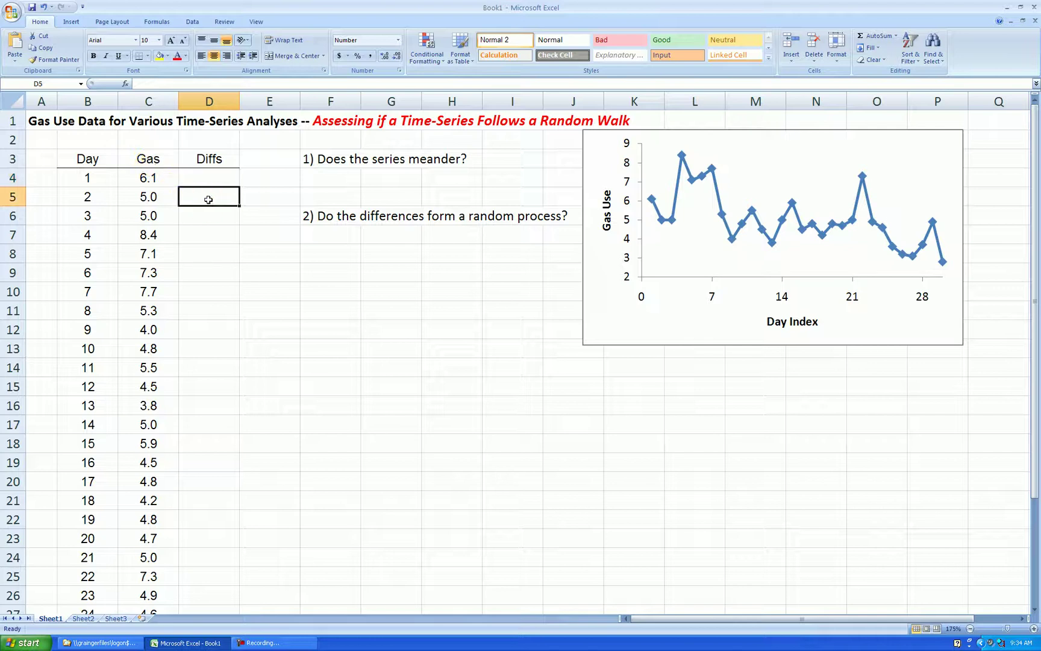
text(=)
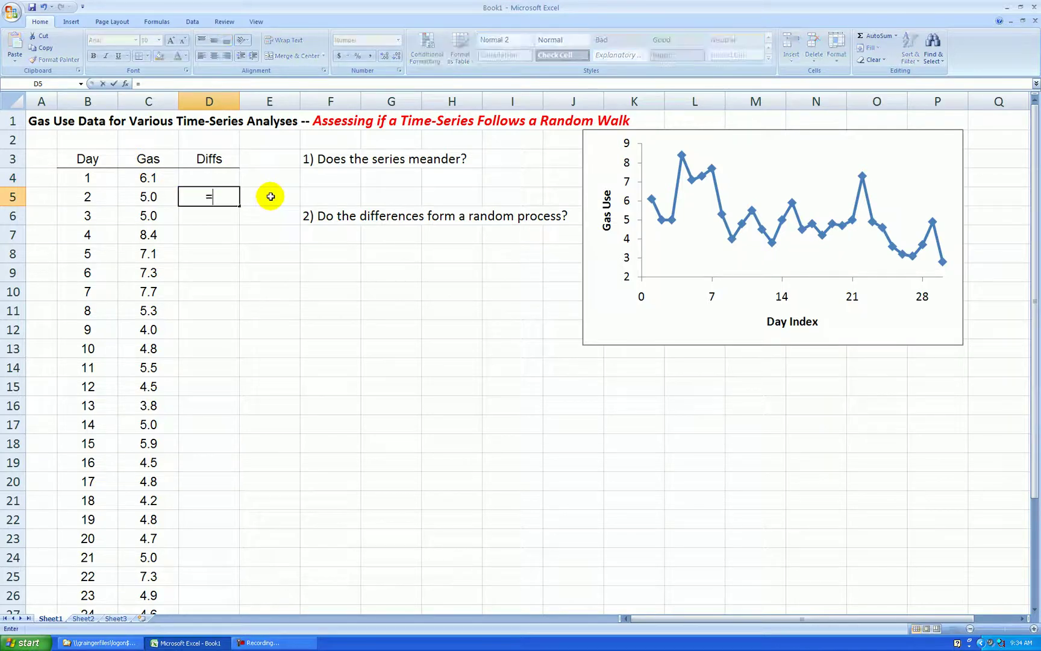
key(Left)
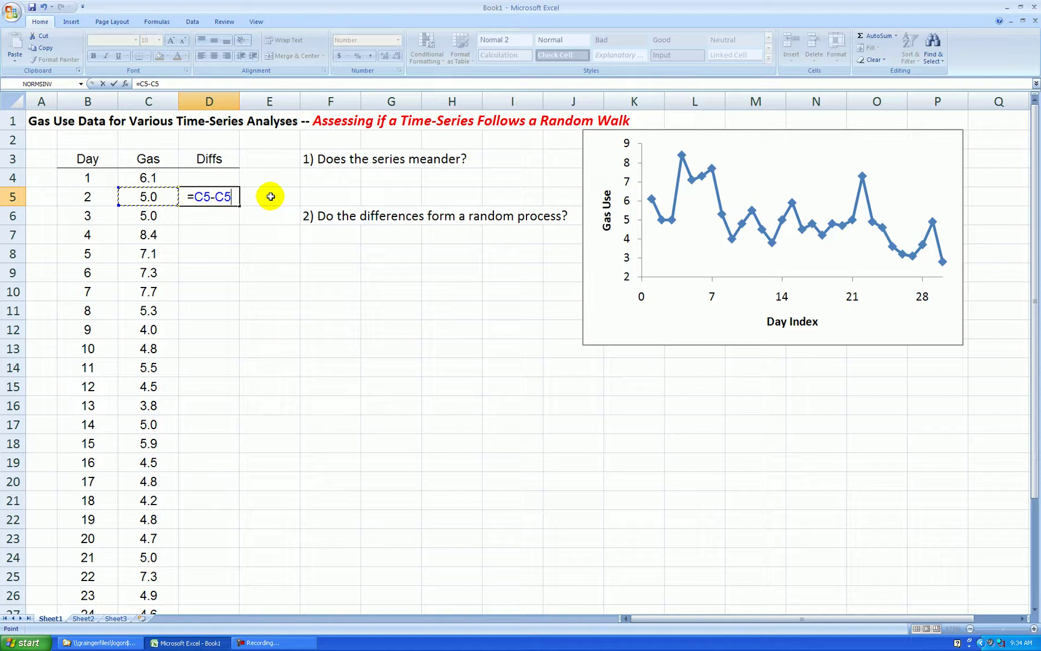
key(Return)
click(215, 196)
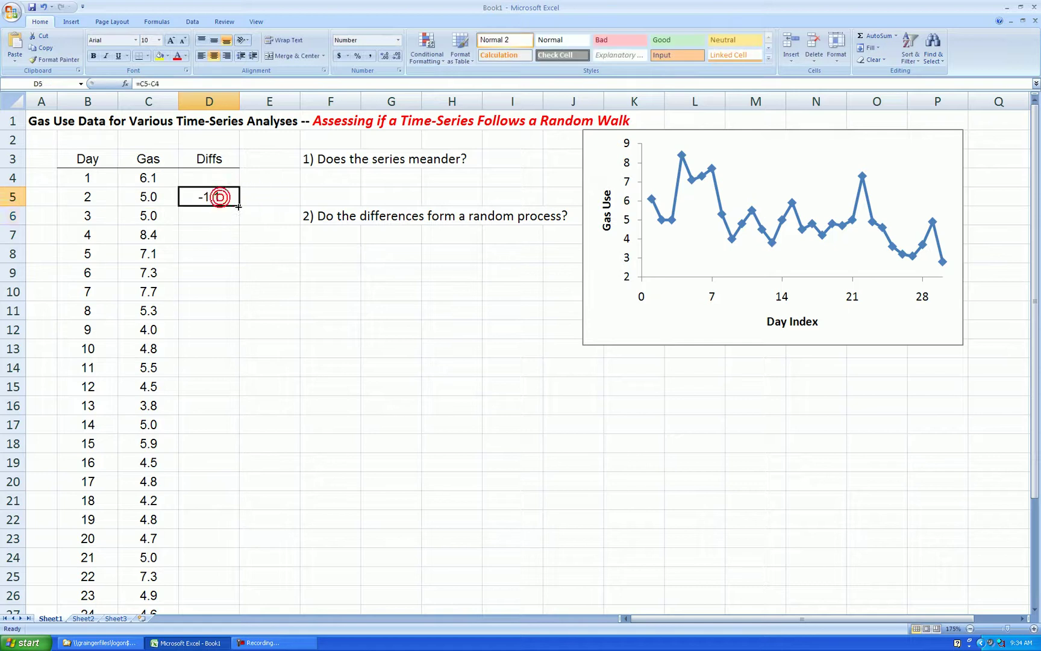
double_click(240, 206)
scroll(225, 214, down, 4)
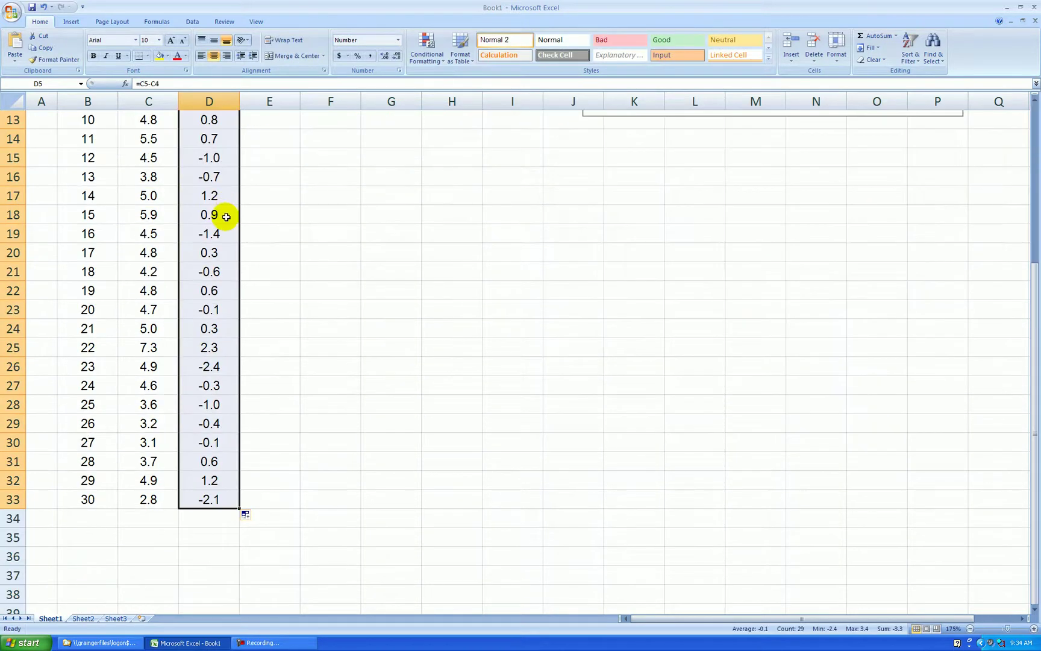
scroll(235, 220, up, 4)
click(373, 267)
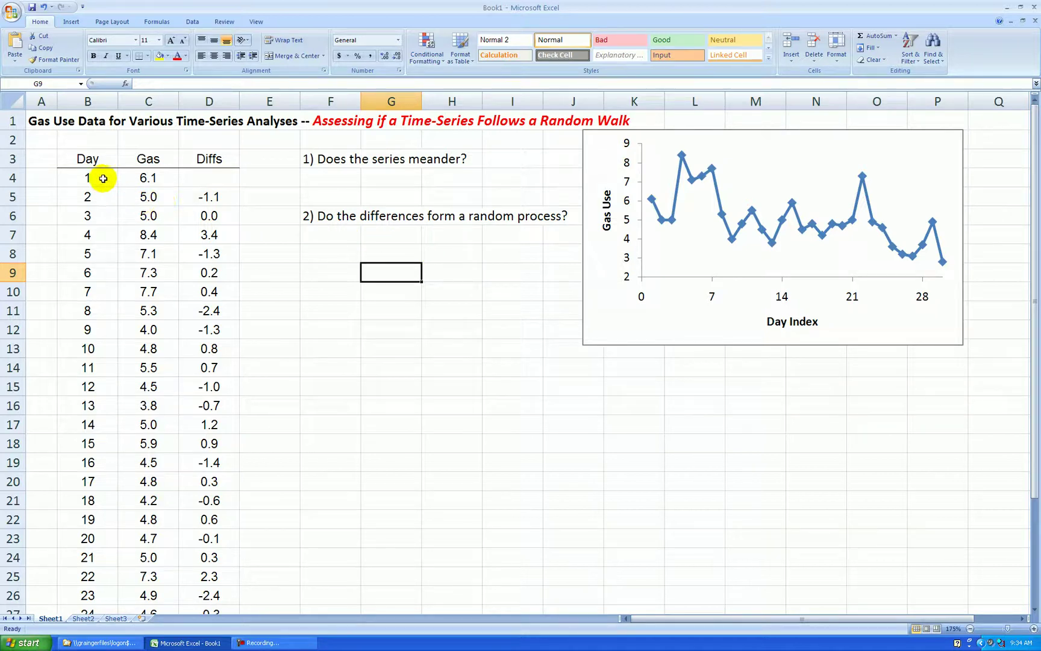
Step: Chart Day against Diffs as a connected scatter, with no legend or gridlines
drag(102, 177, 107, 465)
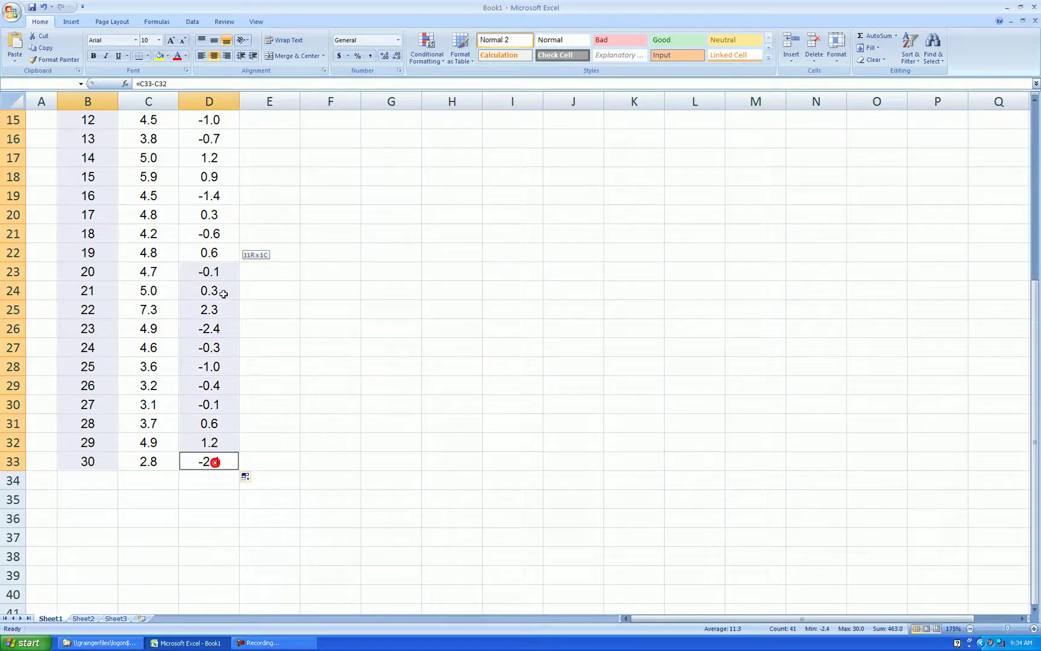
drag(223, 294, 224, 153)
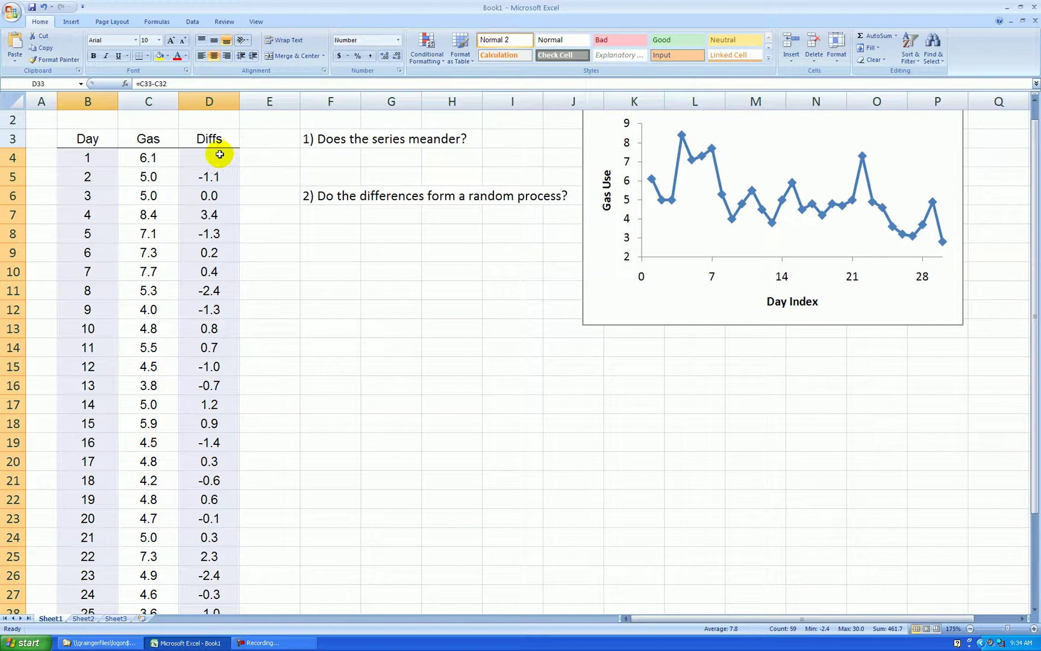
click(71, 21)
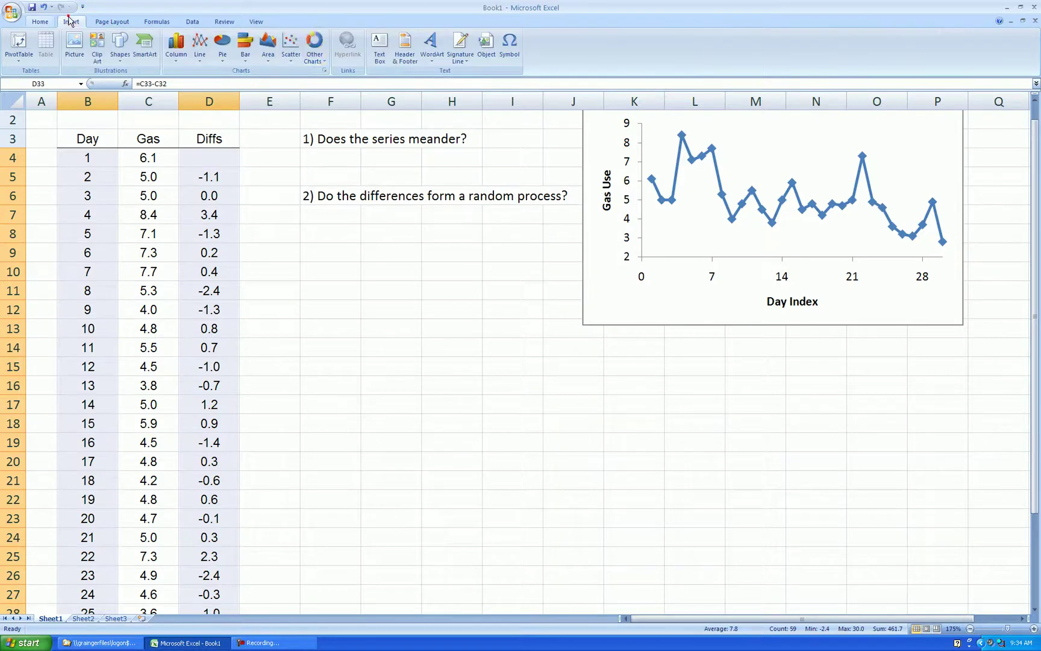
click(291, 43)
click(323, 117)
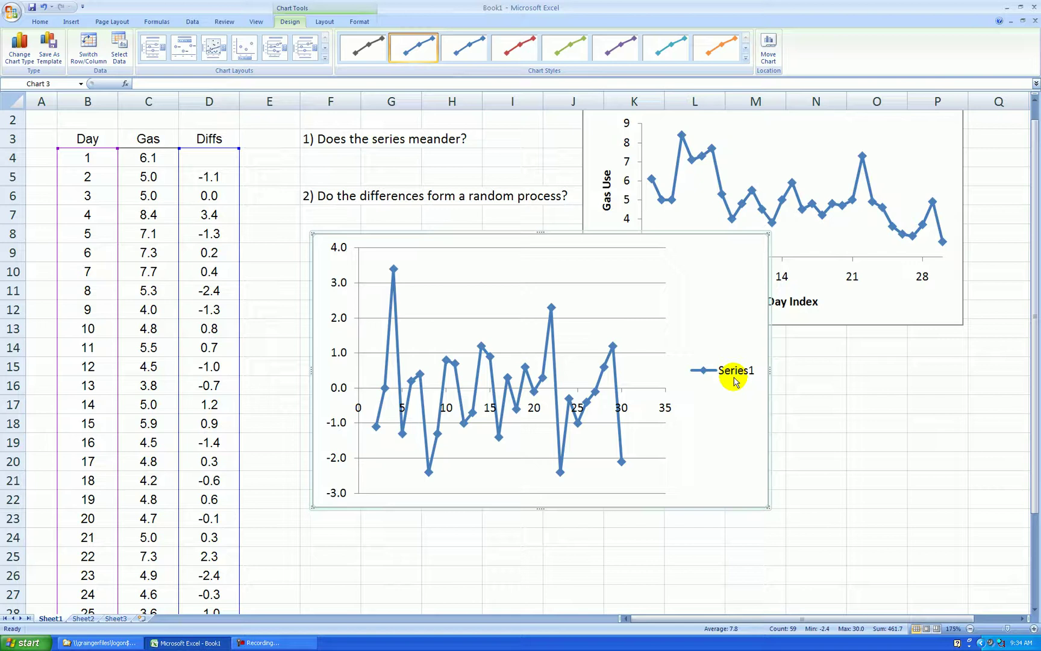
click(735, 374)
key(Delete)
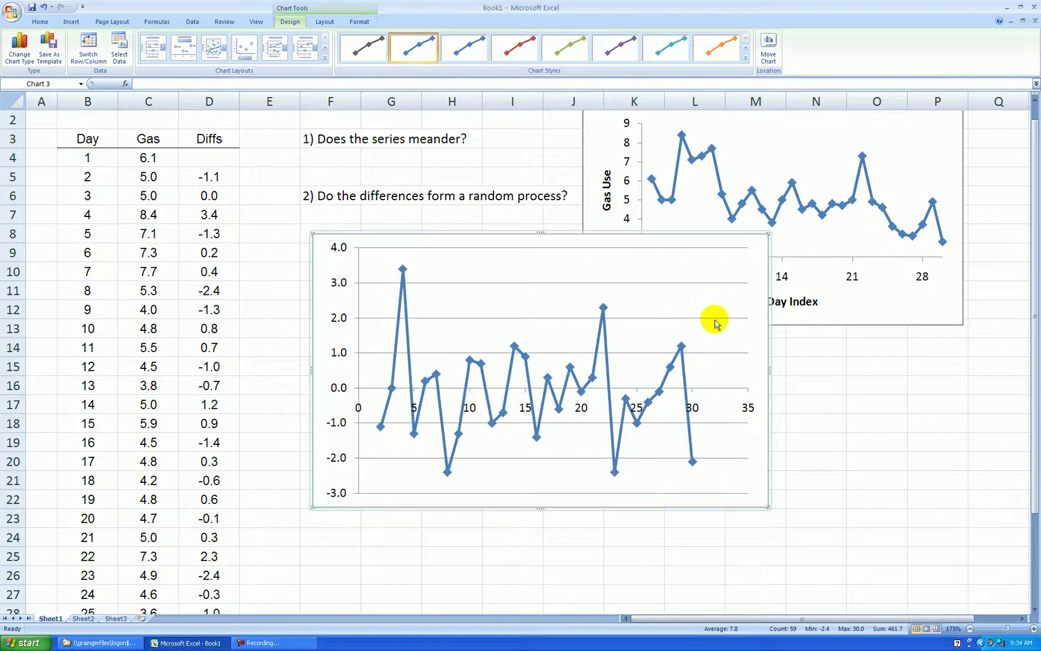
key(Delete)
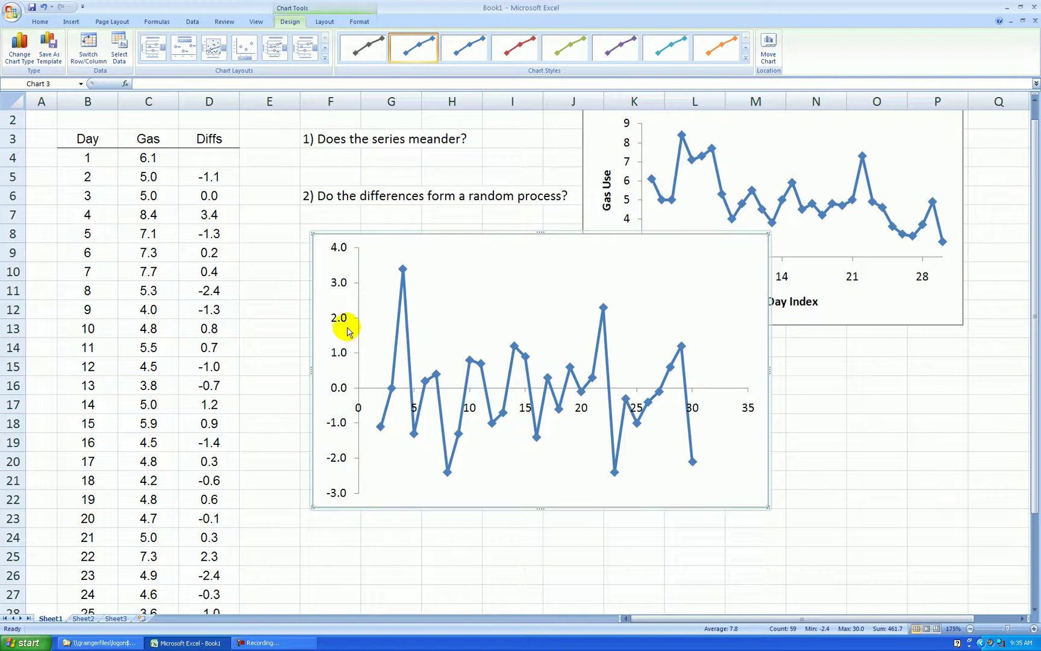
Step: Set the Diffs chart's vertical axis to whole numbers, with the day axis crossing at -3
right_click(343, 288)
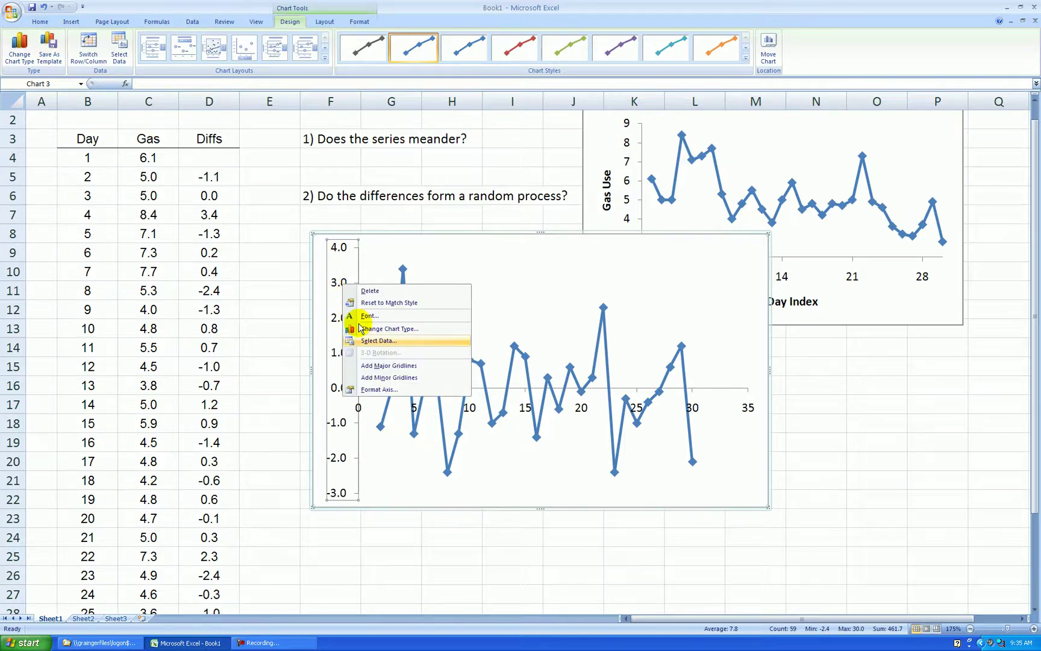
click(386, 389)
click(539, 210)
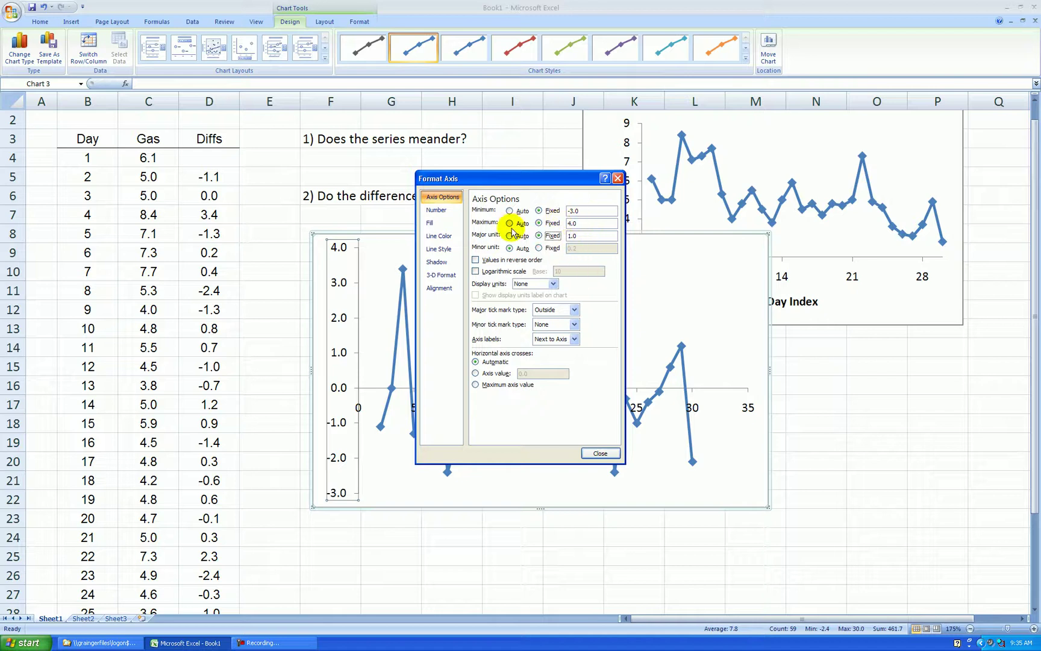
click(437, 210)
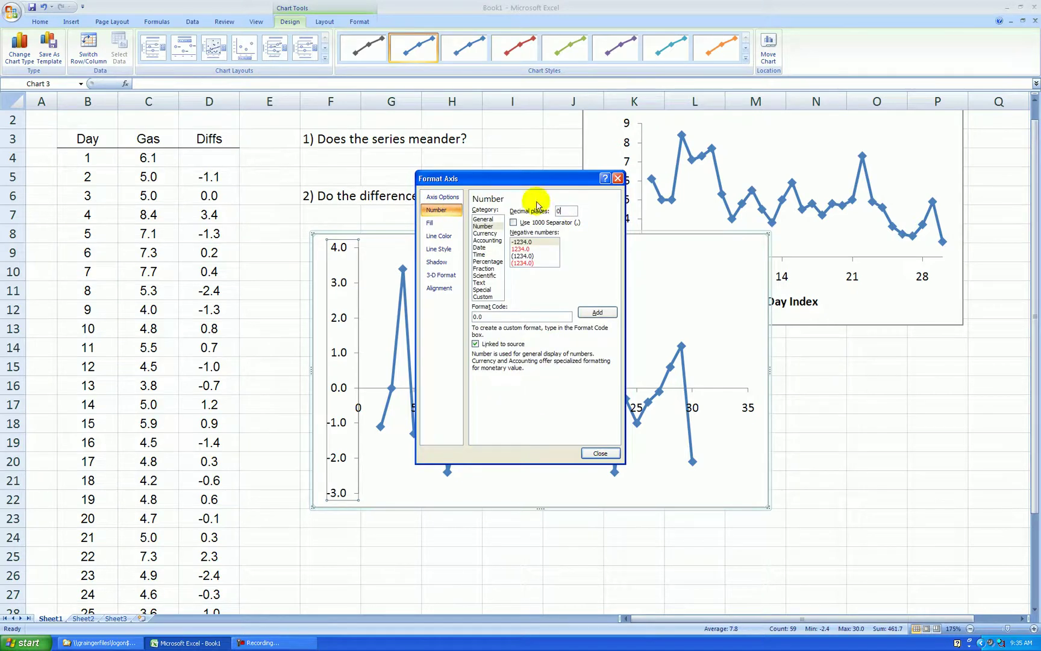
click(455, 198)
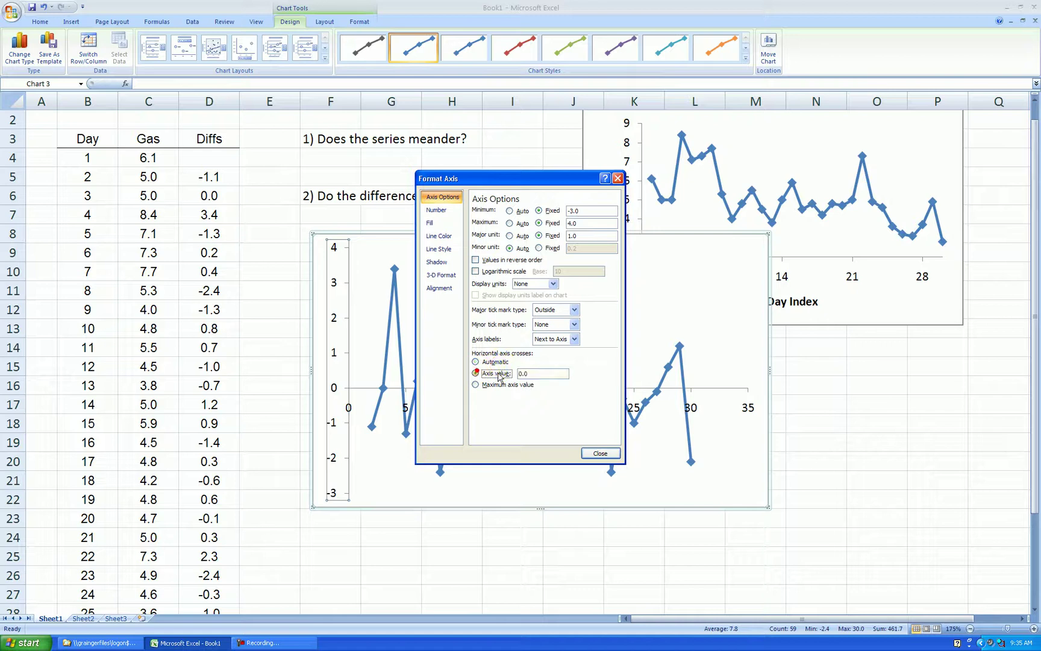
click(539, 373)
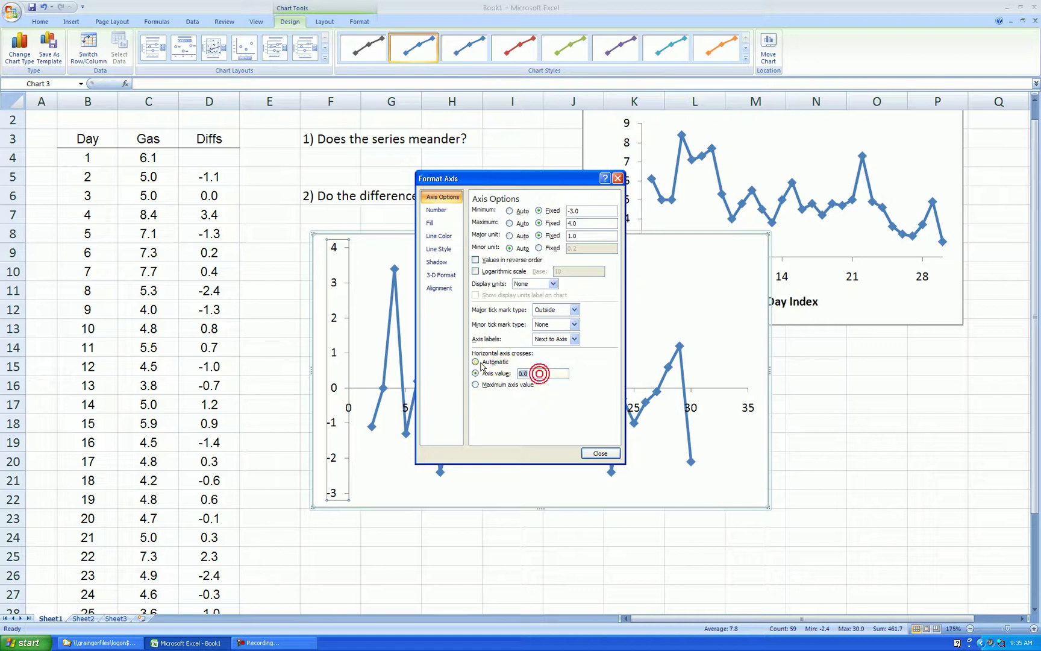
click(590, 449)
click(817, 407)
Step: Set the day axis to run from 0 to 30 with a major unit of 7
scroll(803, 451, down, 1)
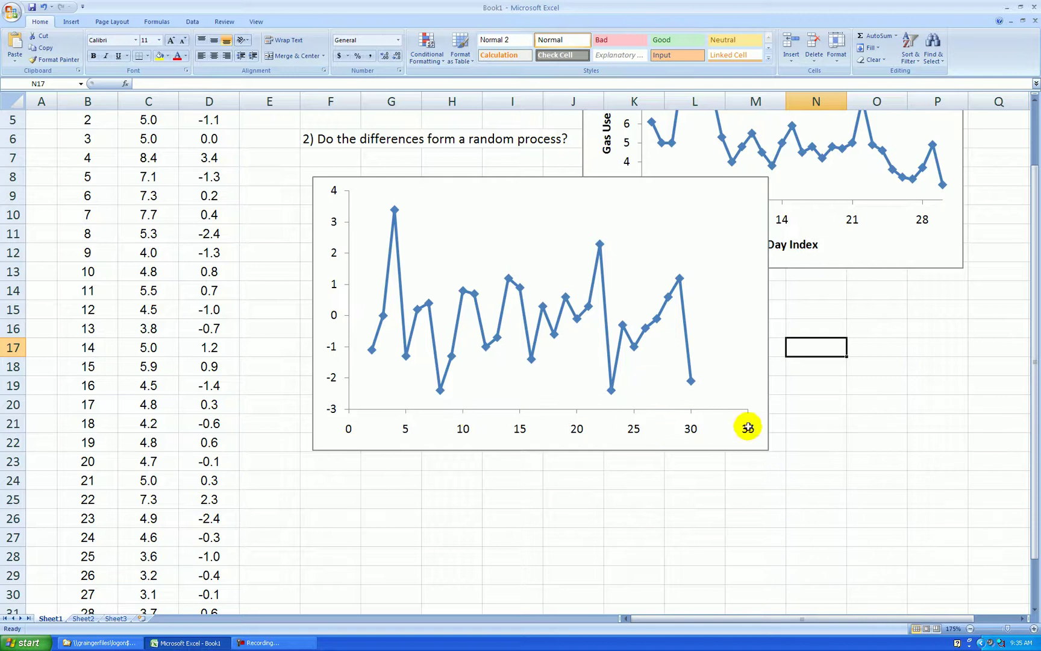
scroll(783, 412, down, 1)
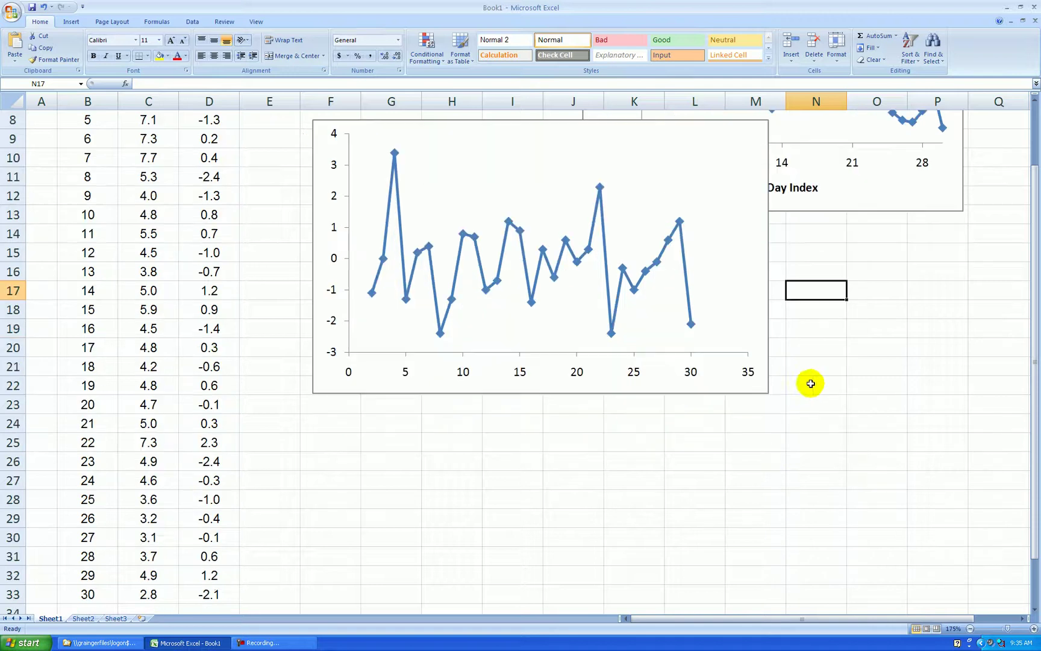
right_click(582, 375)
click(618, 474)
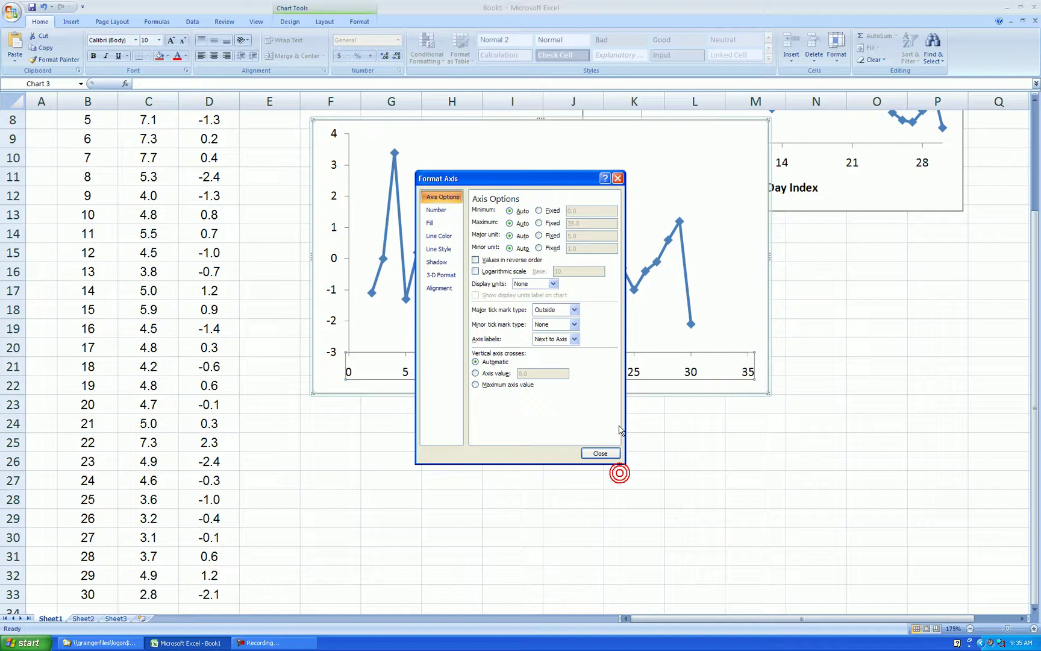
click(542, 212)
click(541, 223)
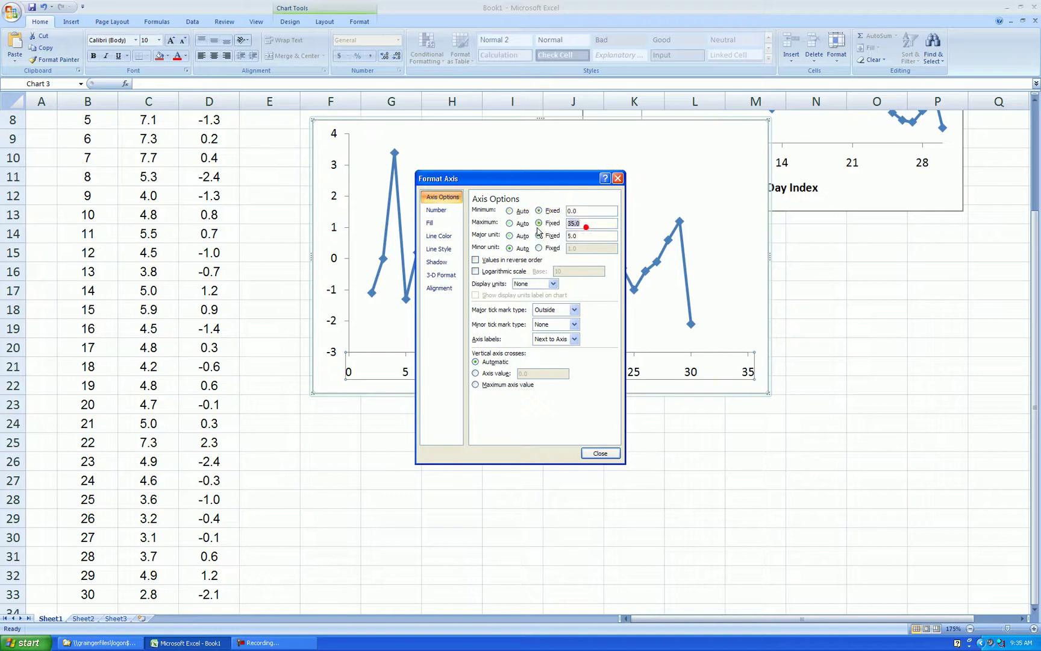
click(539, 236)
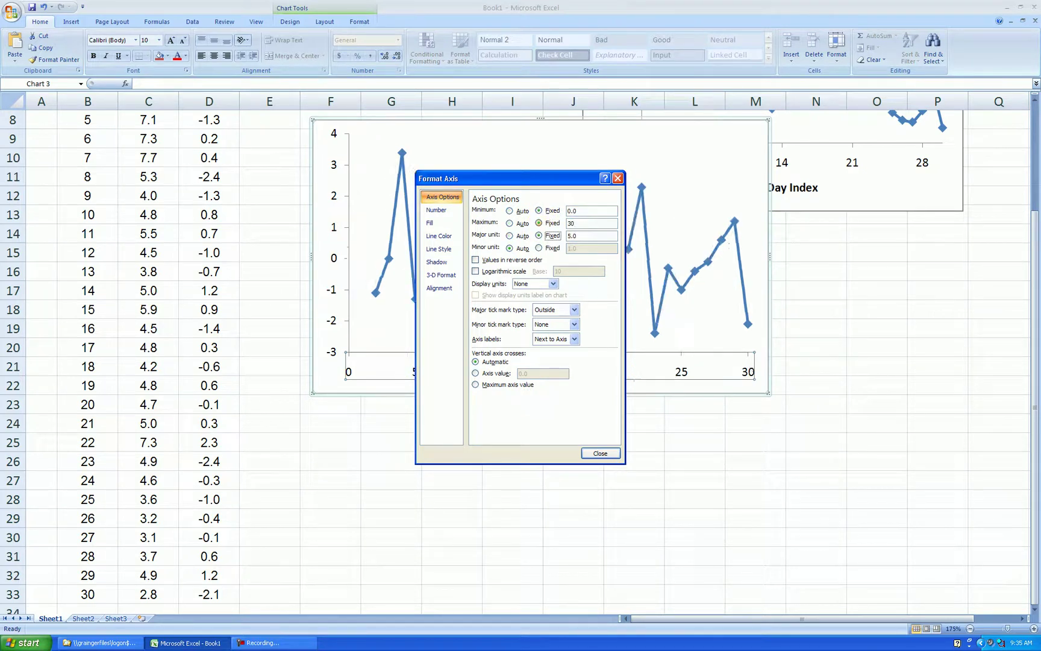
text(7)
click(612, 455)
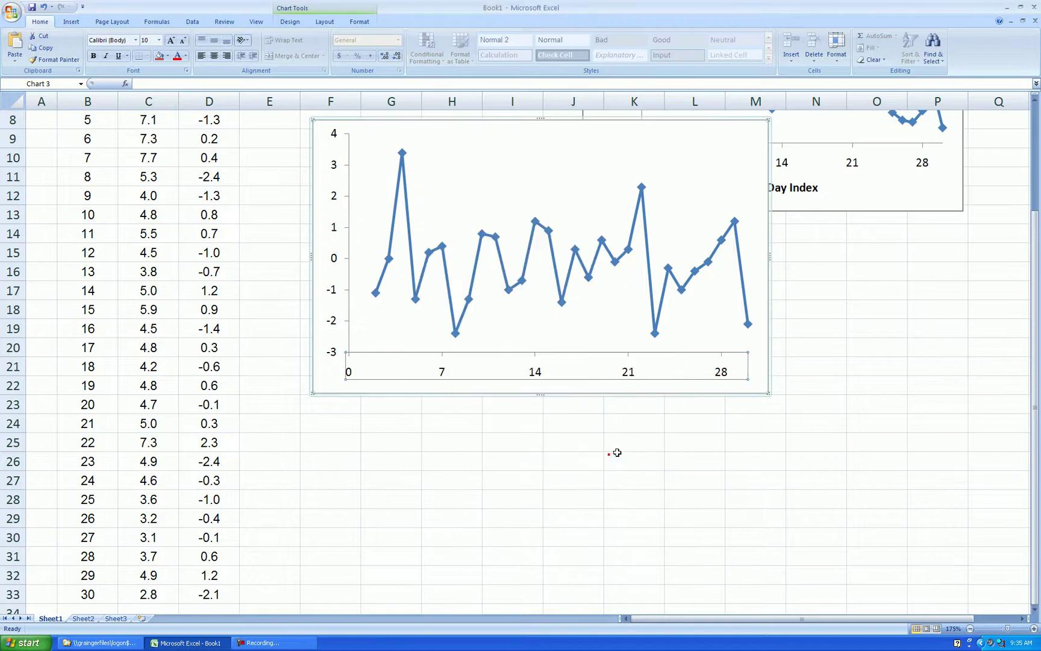
drag(807, 446, 802, 431)
scroll(784, 422, up, 1)
scroll(747, 403, down, 1)
scroll(732, 401, up, 2)
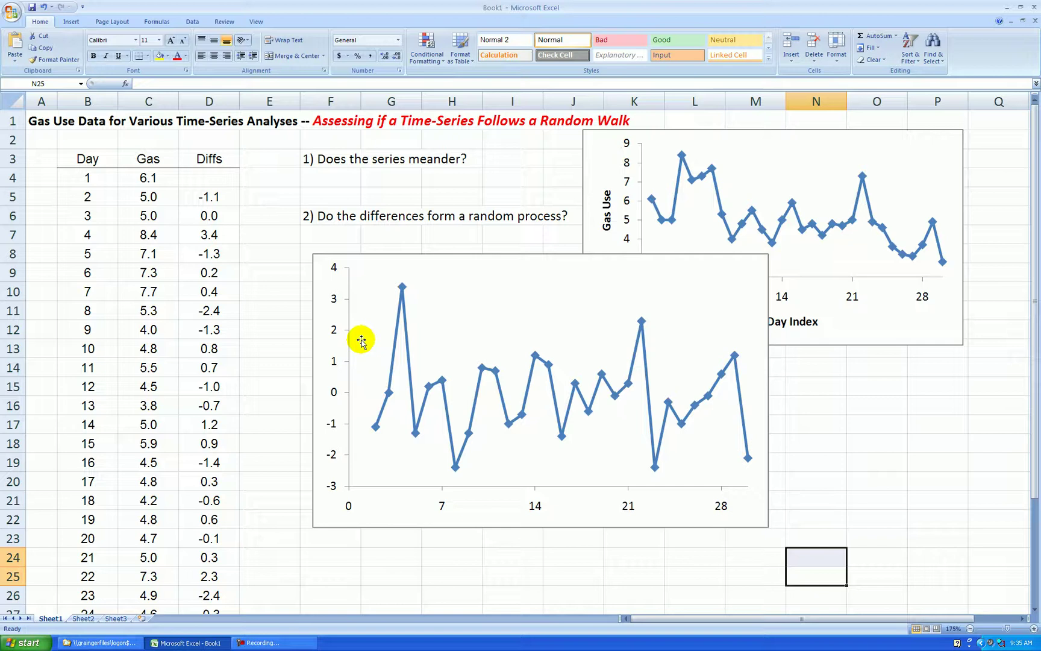
scroll(360, 344, up, 1)
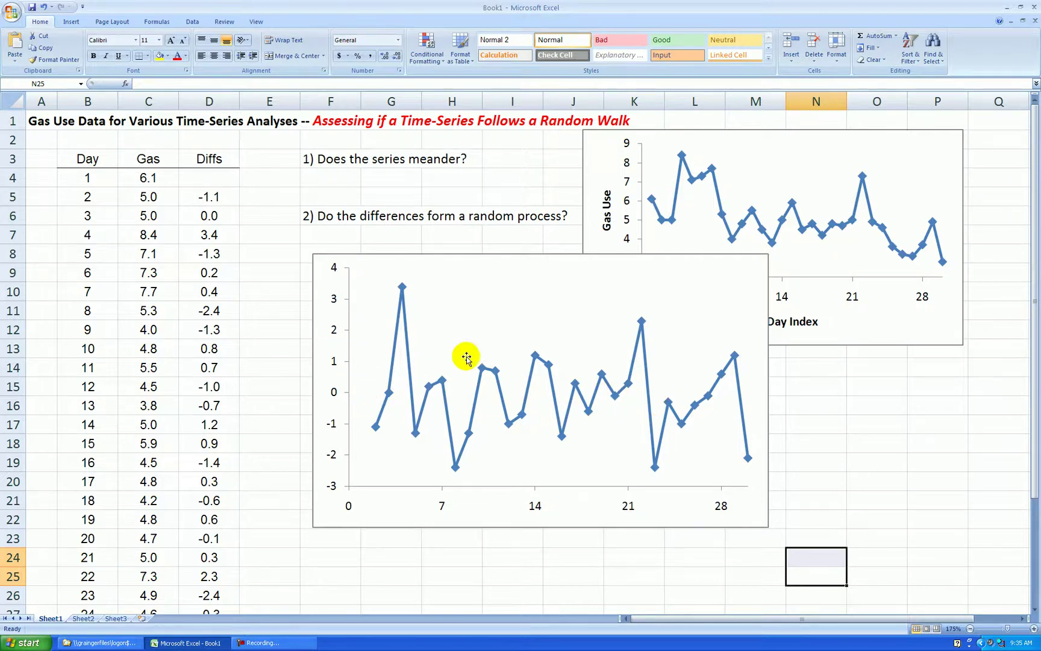
scroll(706, 443, down, 1)
scroll(705, 443, down, 1)
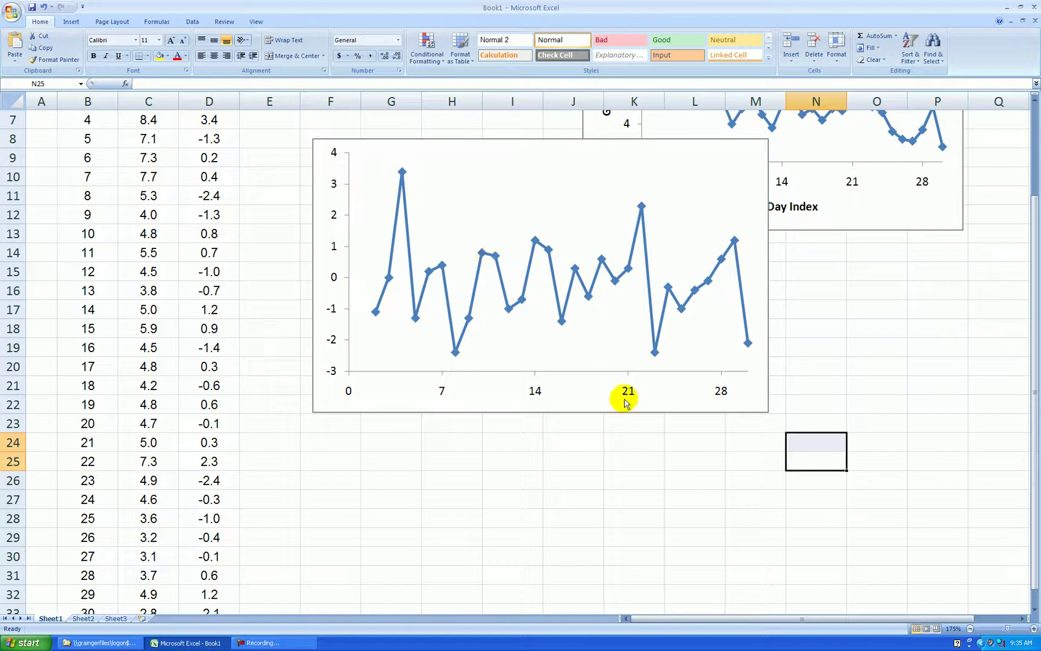
scroll(691, 414, up, 2)
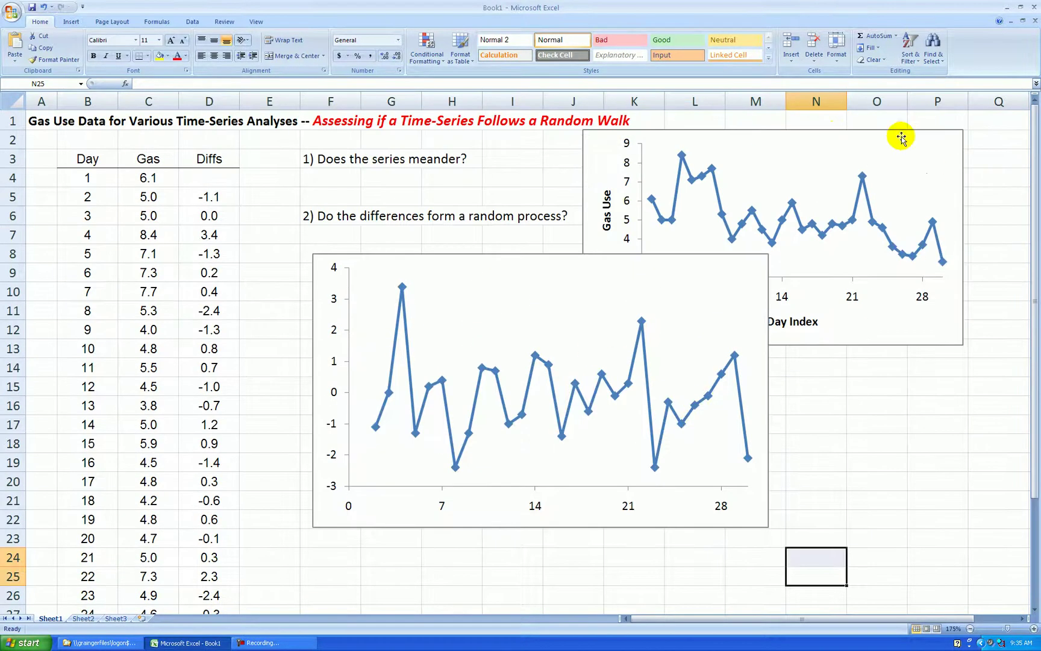
scroll(874, 302, down, 2)
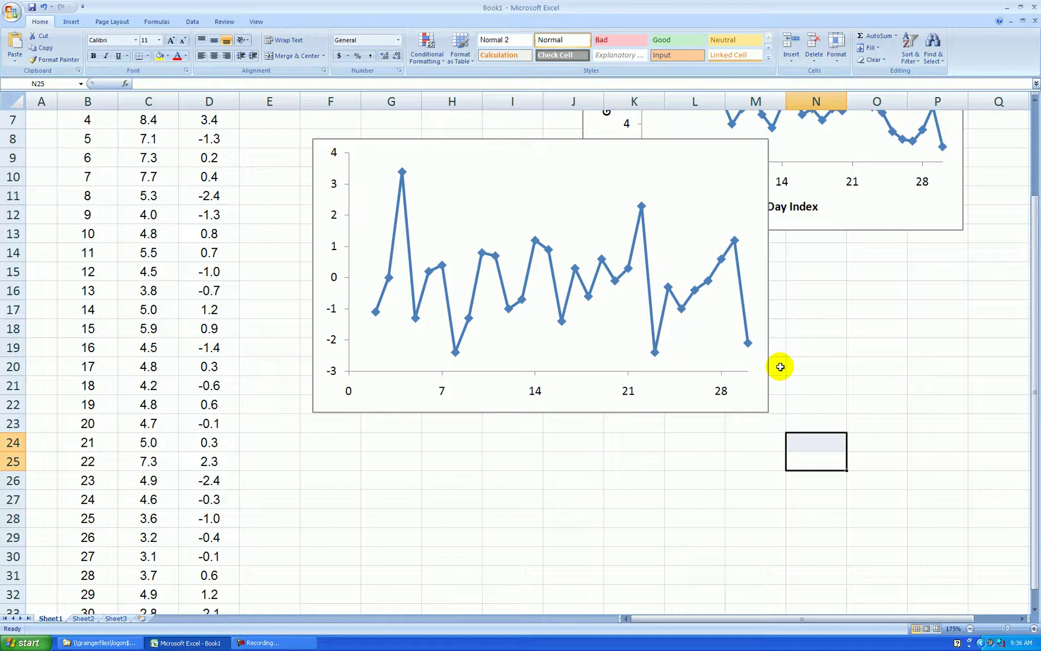
Step: Add the rotated vertical axis title 'Gas Use Diffs' to the Diffs chart
click(670, 408)
click(323, 23)
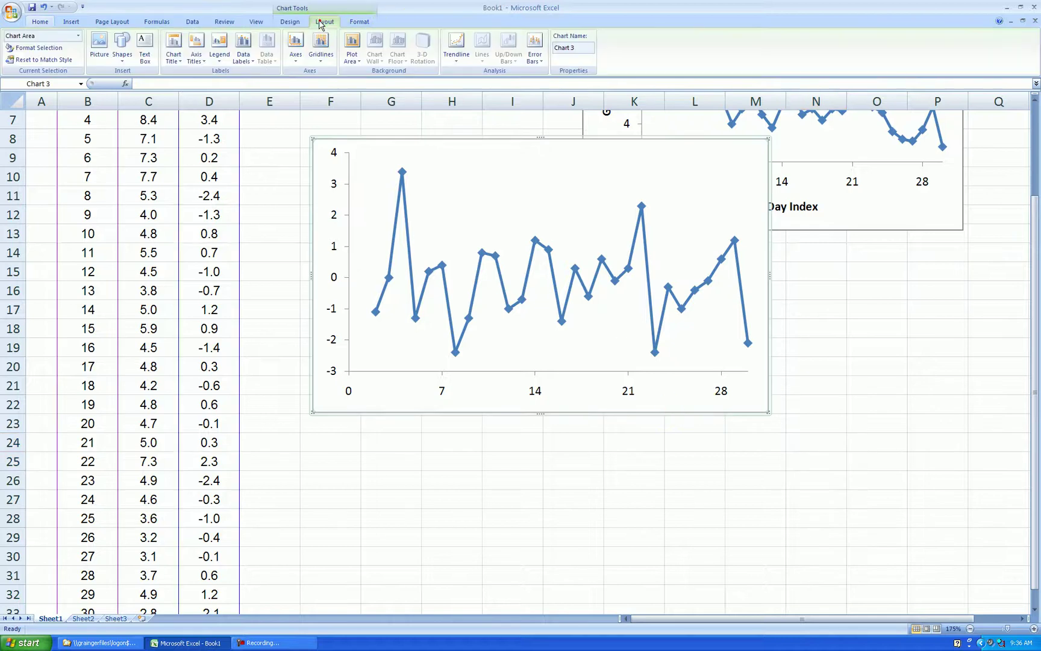
click(197, 60)
mouse_move(226, 84)
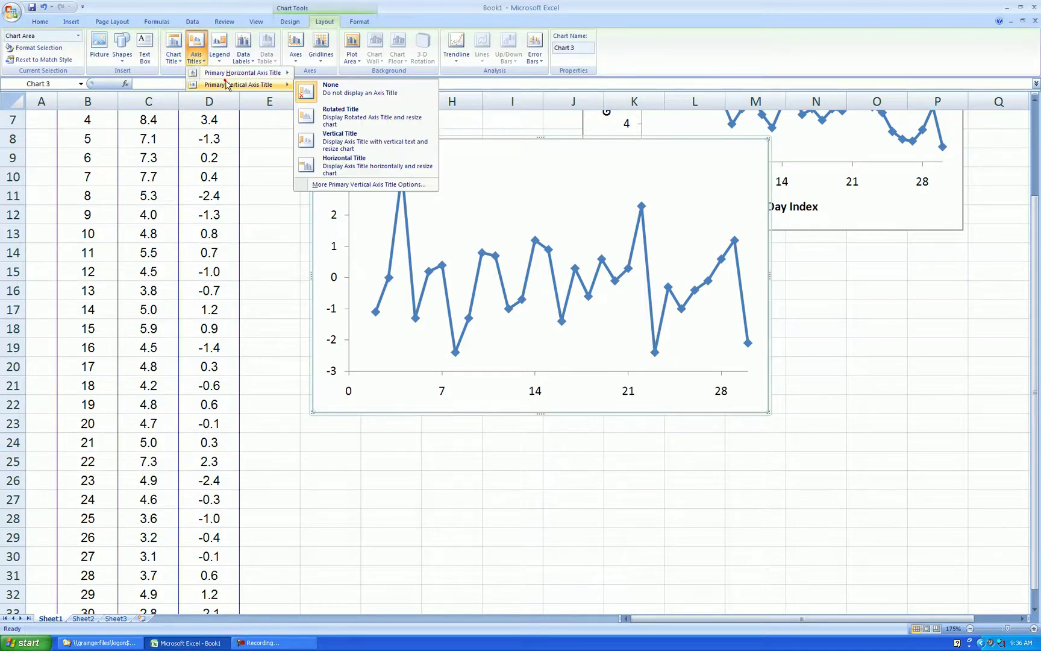
click(346, 114)
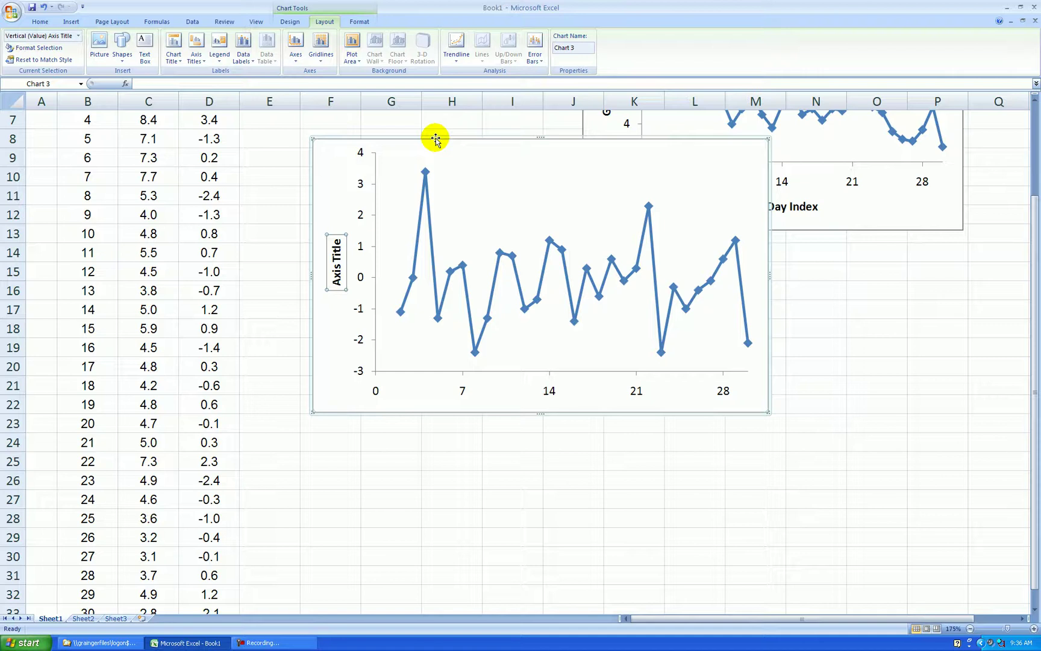
text(Gas Use Diffs)
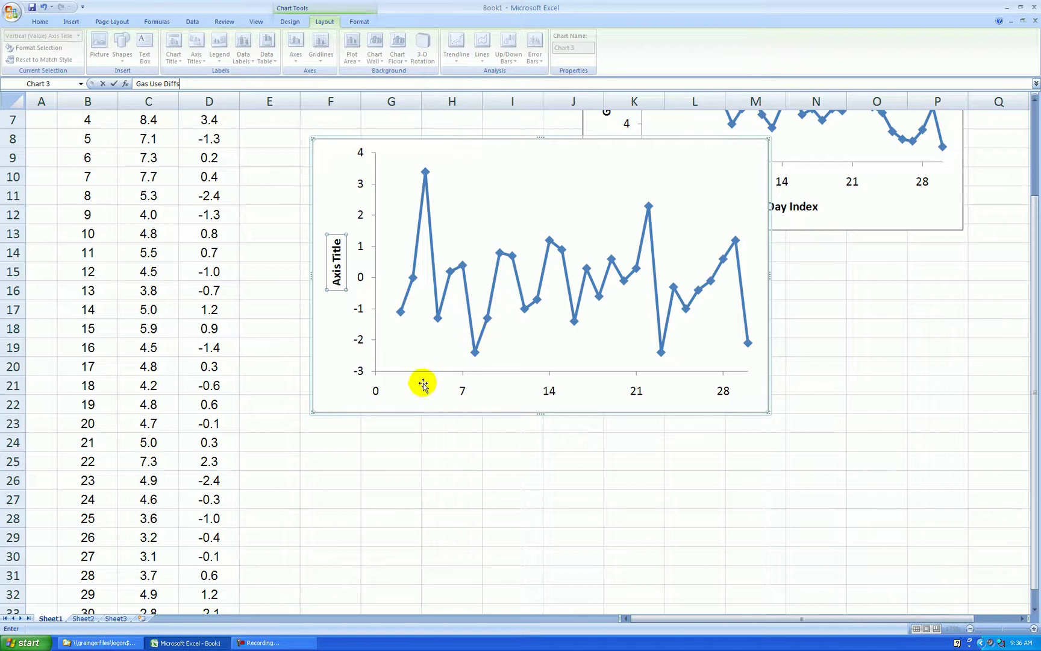
click(420, 390)
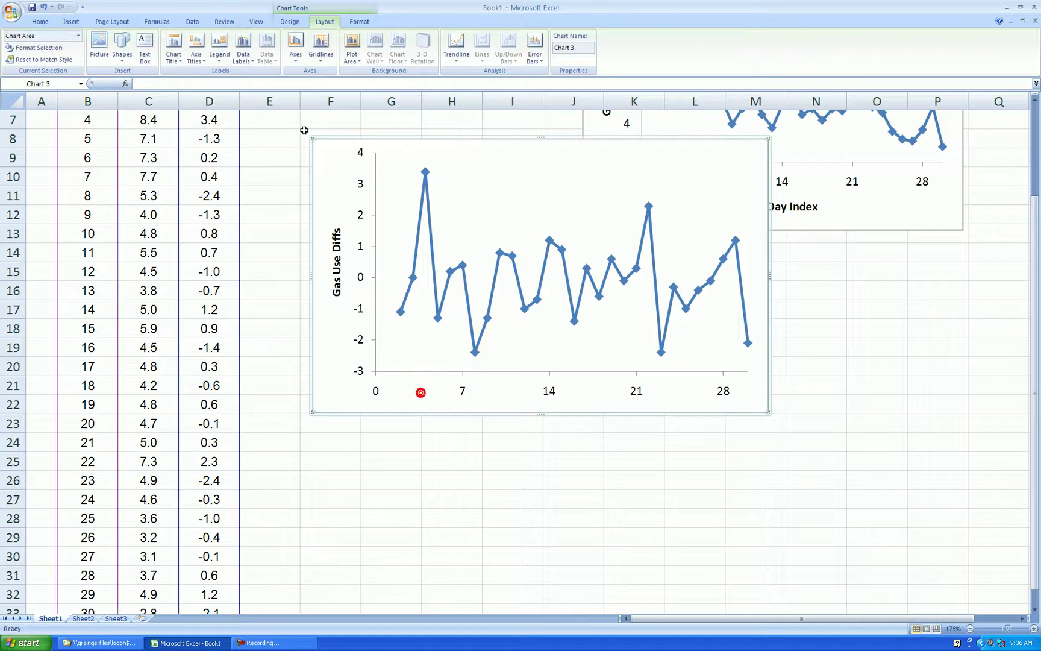
Step: Add the horizontal axis title 'Day Index' below the axis
click(196, 60)
mouse_move(242, 72)
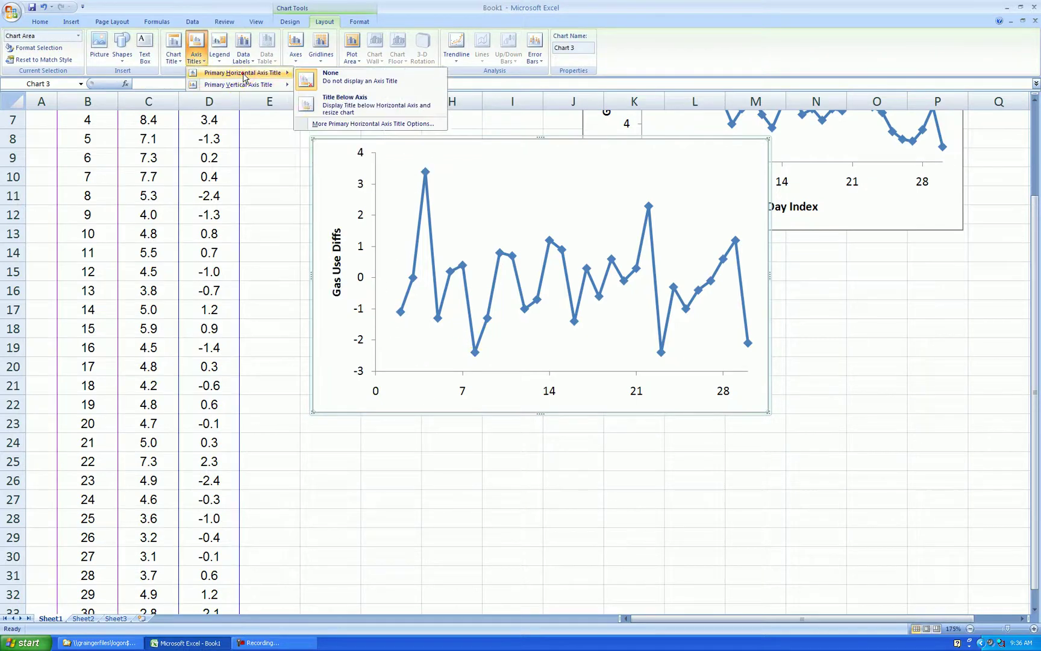
click(352, 96)
text(Day Index)
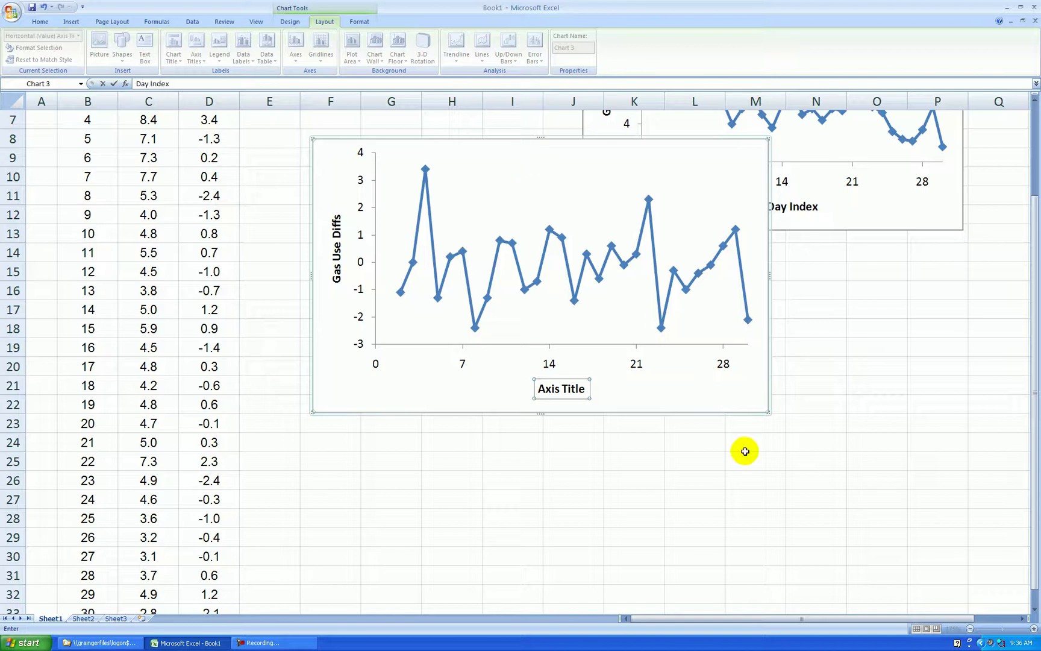
click(805, 464)
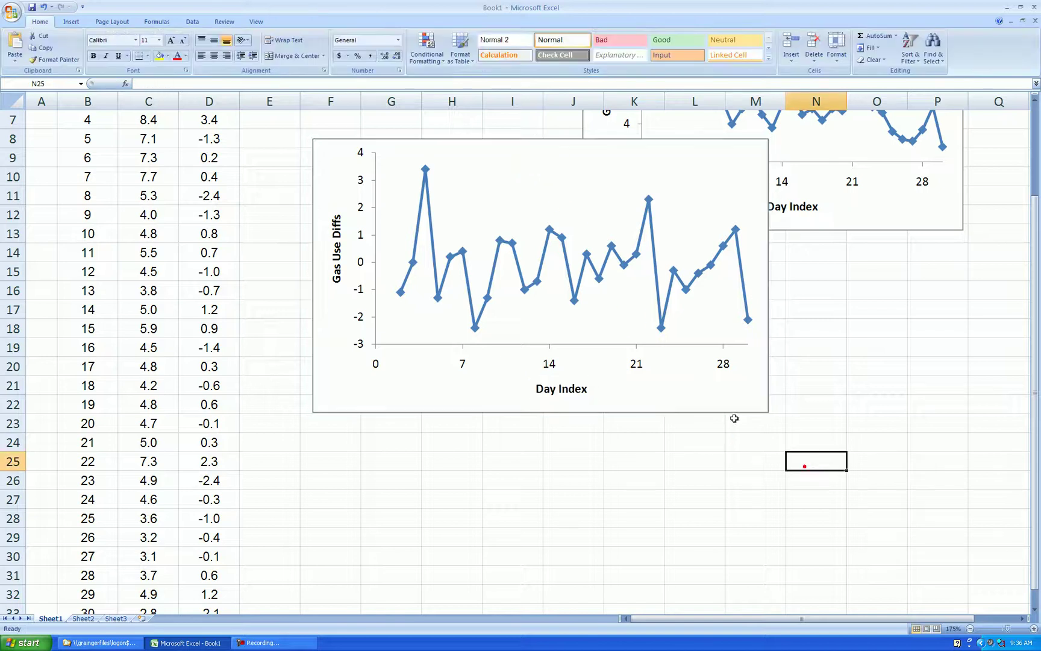
Step: Move the Diffs chart under the Gas Use chart and make it taller
click(761, 359)
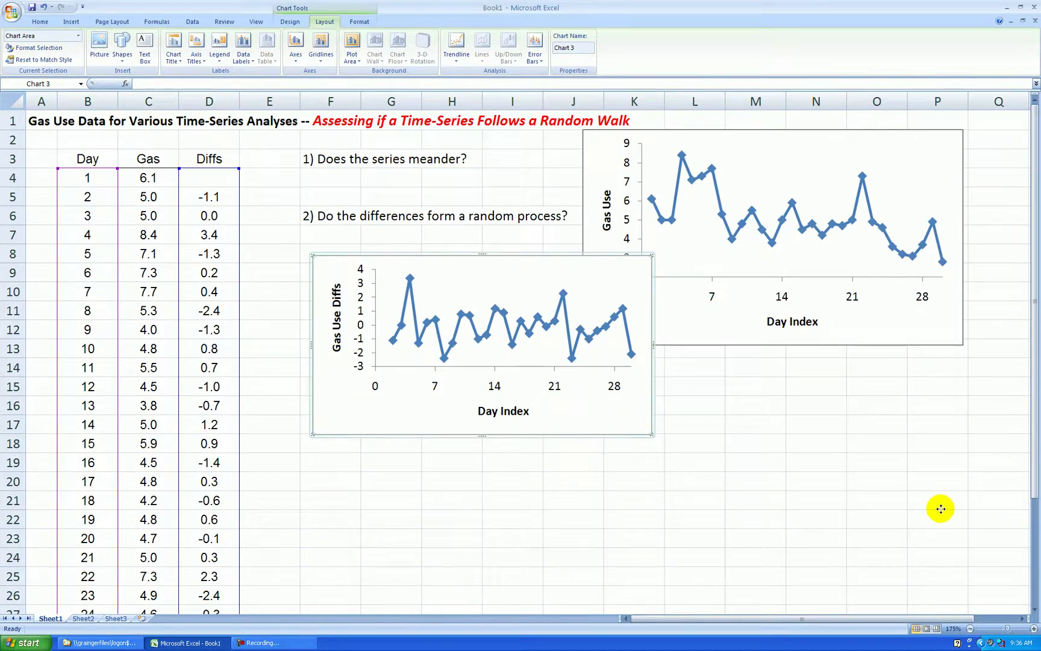
drag(945, 510, 941, 512)
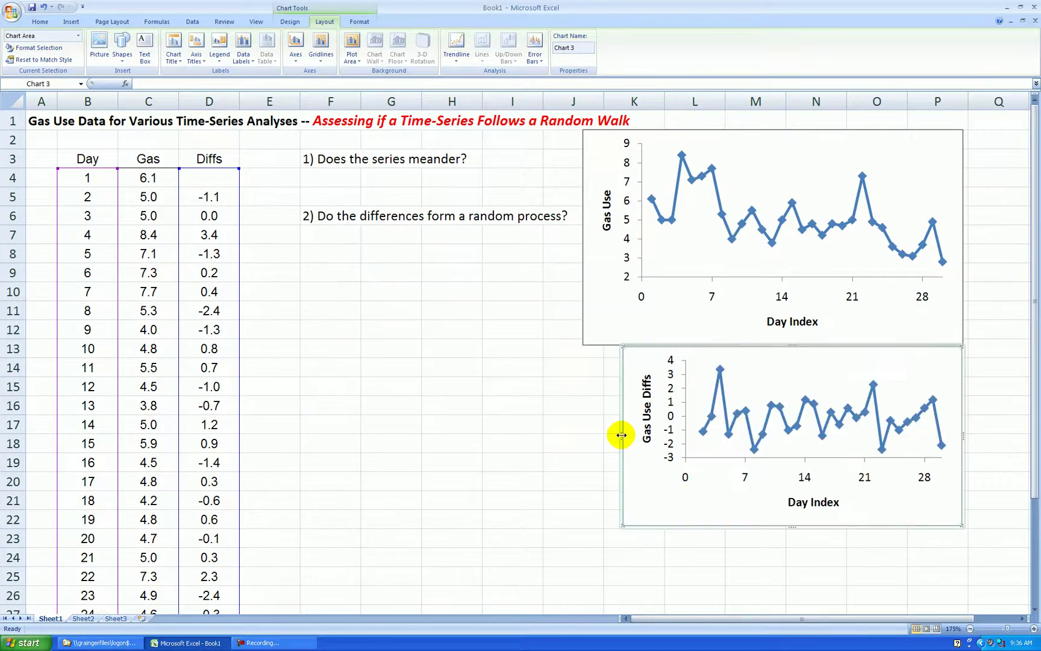
drag(594, 436, 582, 435)
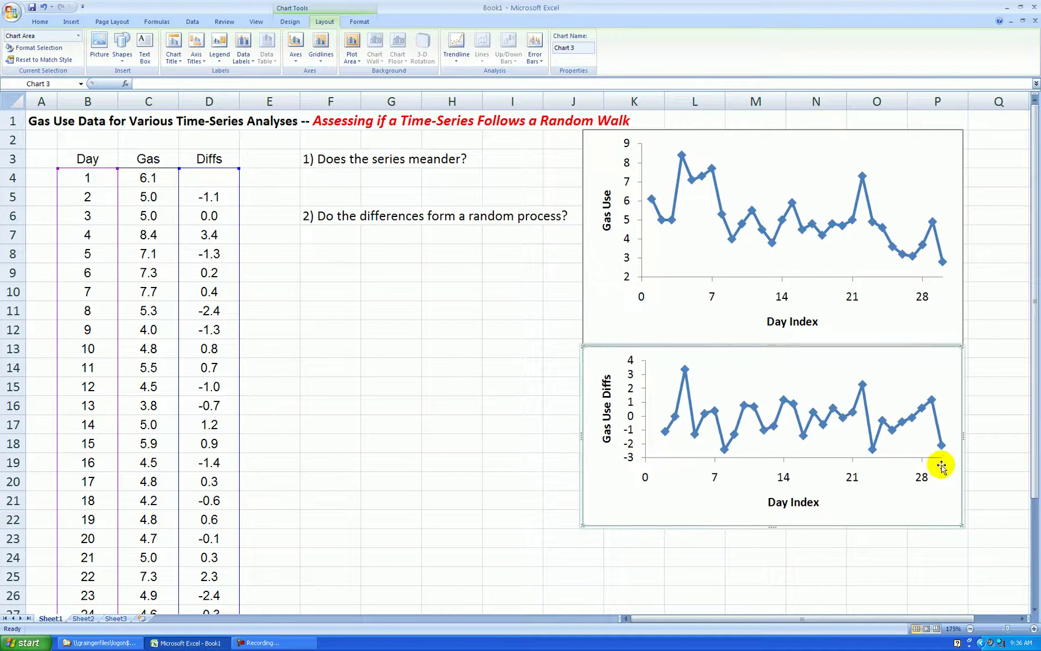
scroll(945, 453, down, 1)
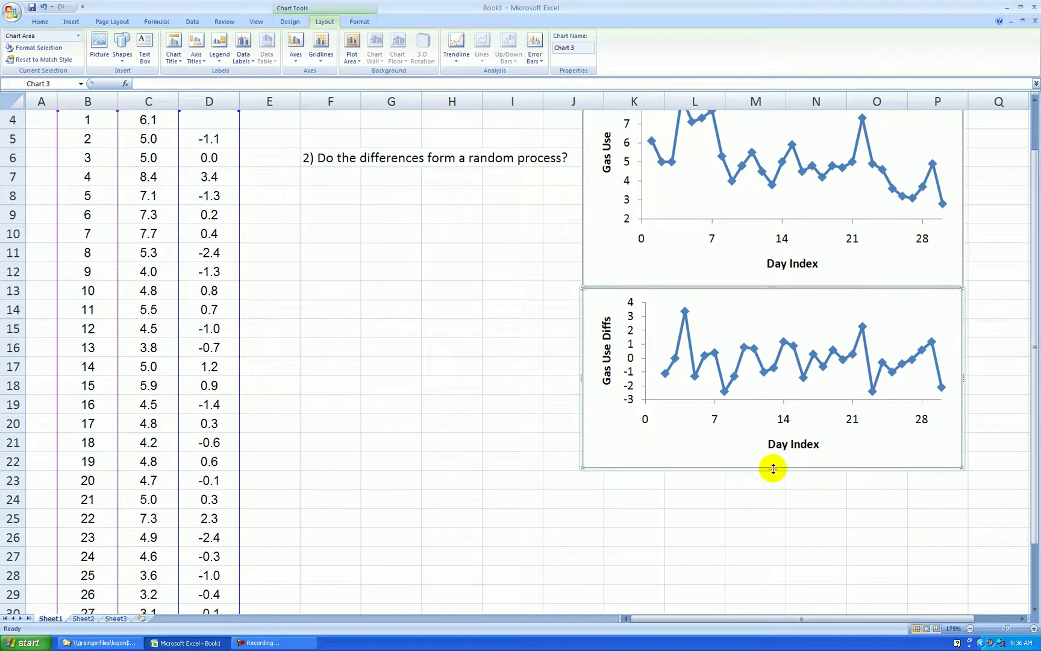
drag(775, 508, 775, 509)
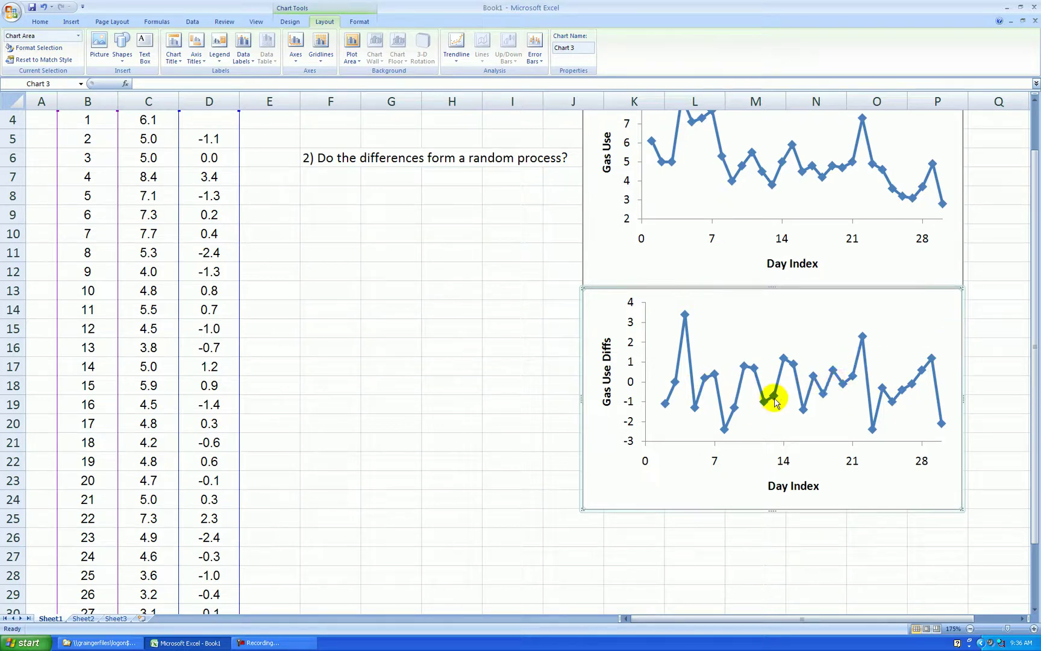
Step: Begin typing '3) Does the standard deviation of the differ…' in cell F8
scroll(924, 388, down, 1)
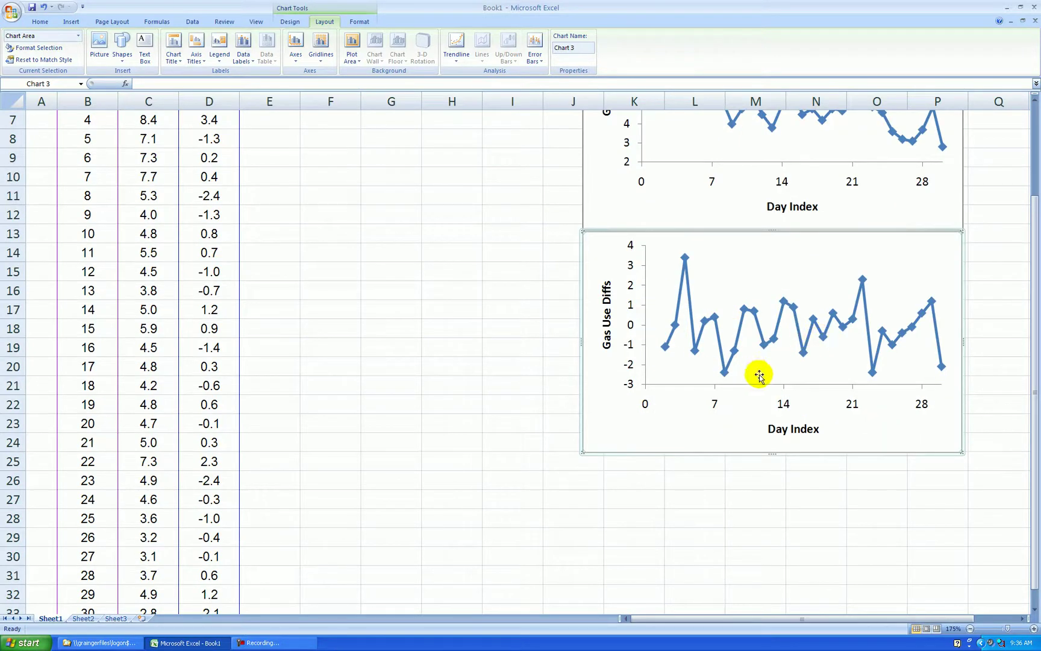
scroll(741, 388, up, 1)
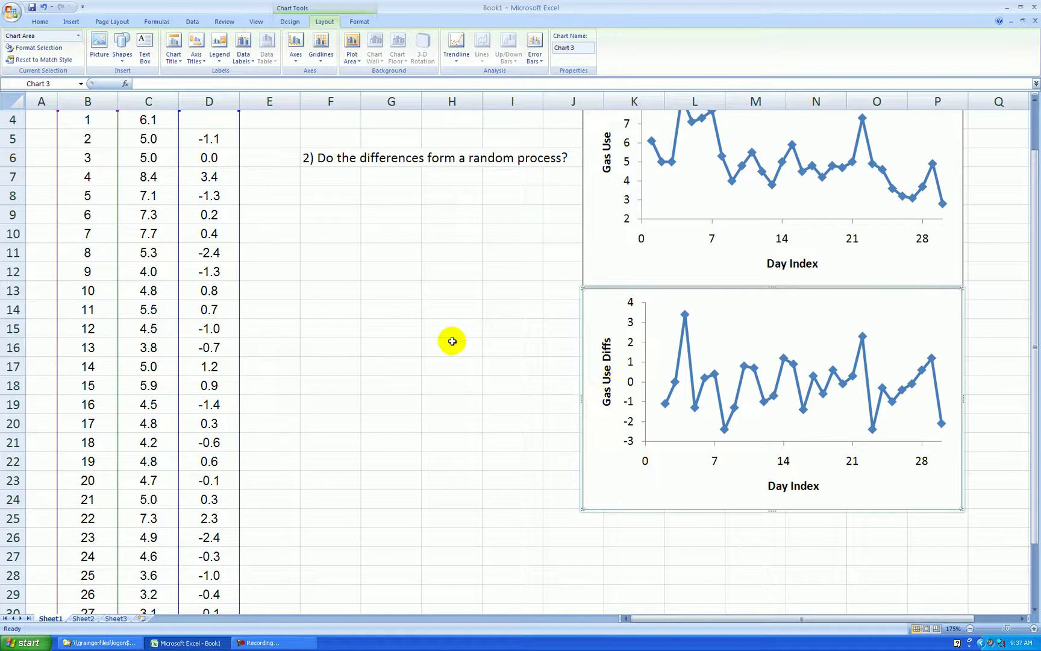
click(318, 199)
text(3)
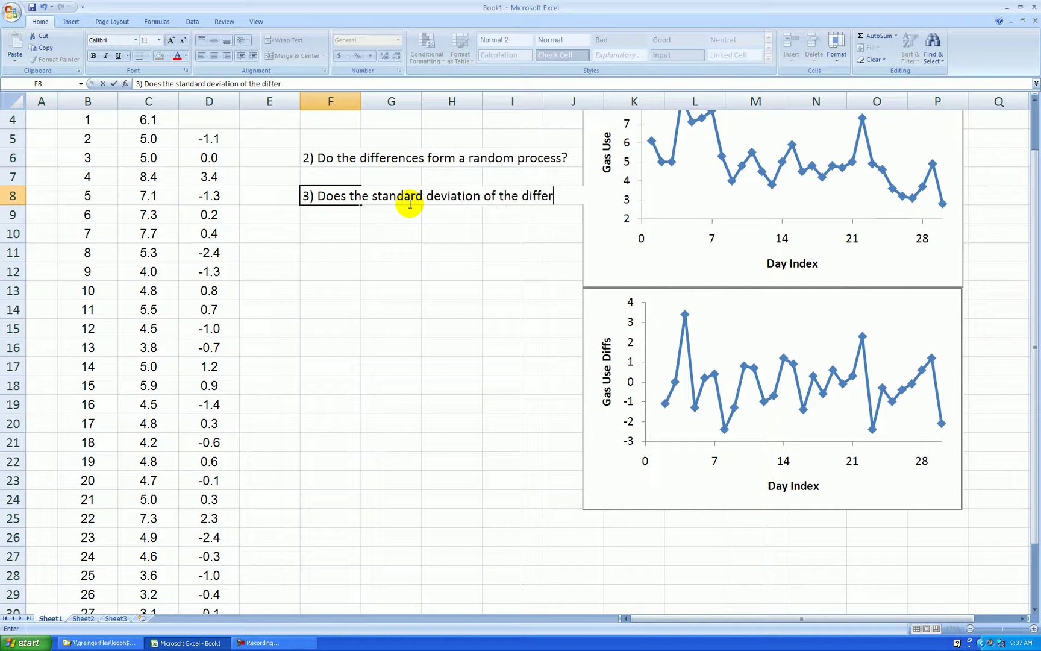
Step: Finish question 3's first line, widen column J, and shift both charts' left edges right
key(Return)
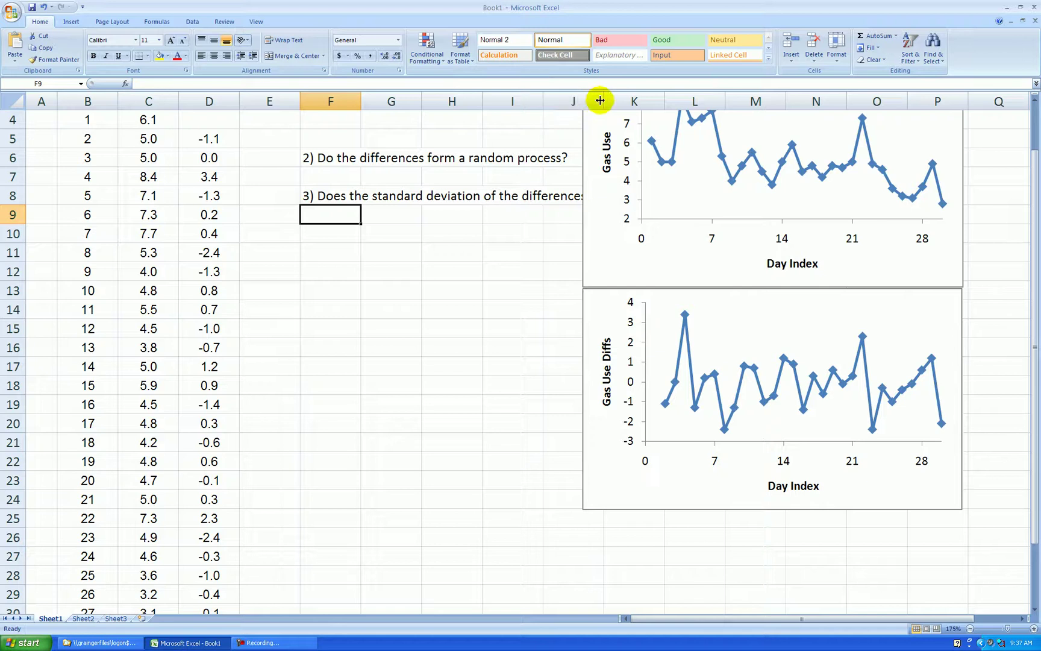
drag(604, 101, 636, 101)
click(582, 180)
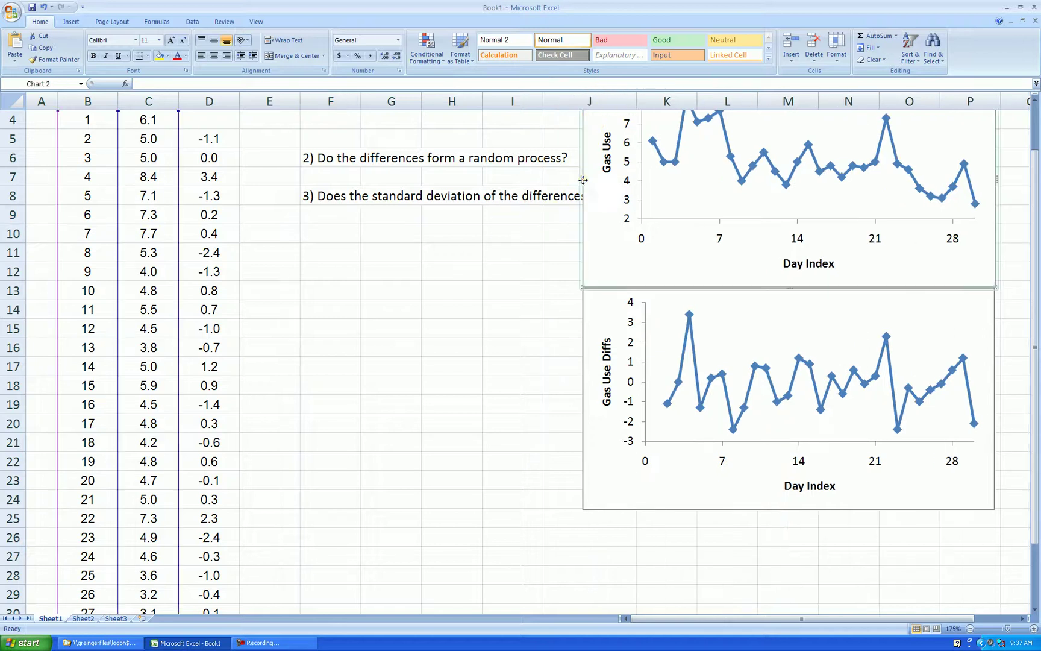
drag(582, 176, 606, 178)
click(571, 401)
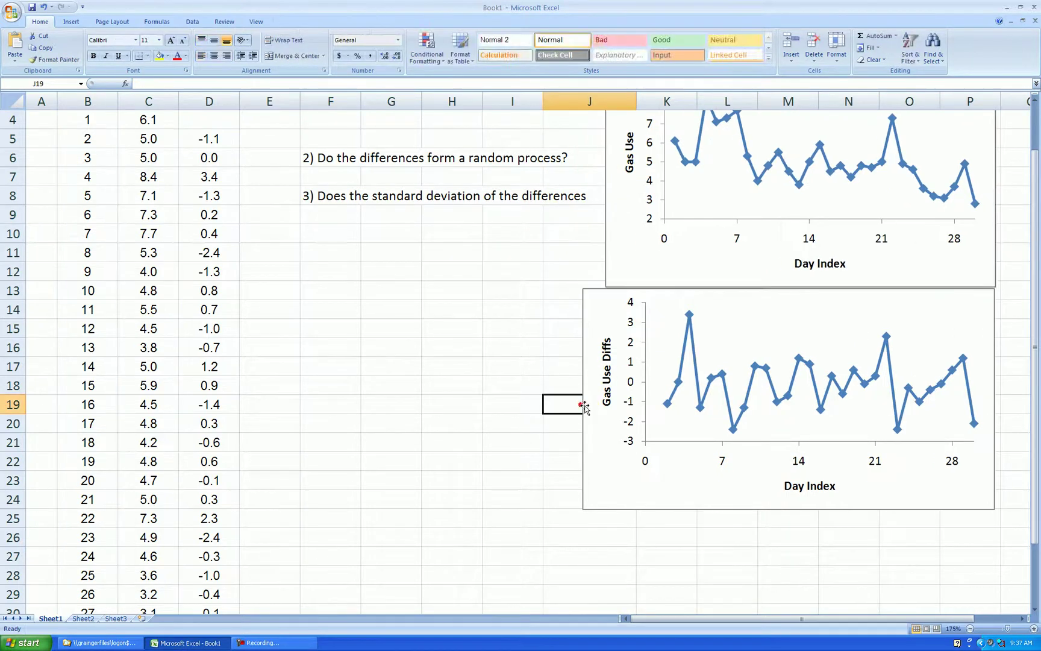
click(586, 408)
drag(581, 401, 601, 401)
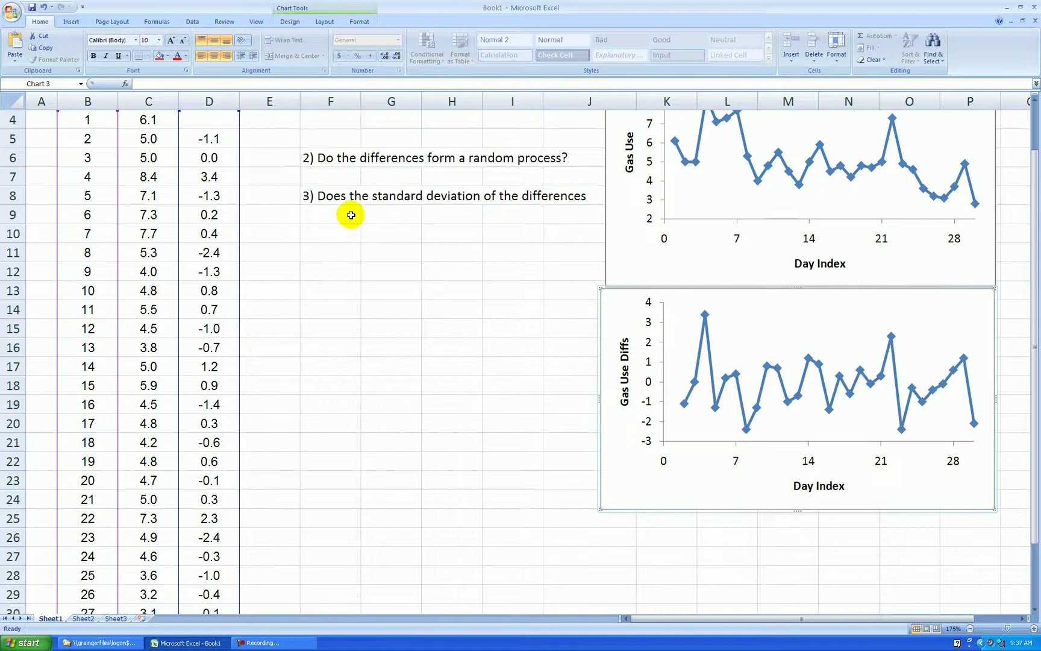
click(344, 211)
Step: Reword question 3 to start with 'Is' and add lines 'smaller than the standard deviation of the' and 'or'
click(320, 196)
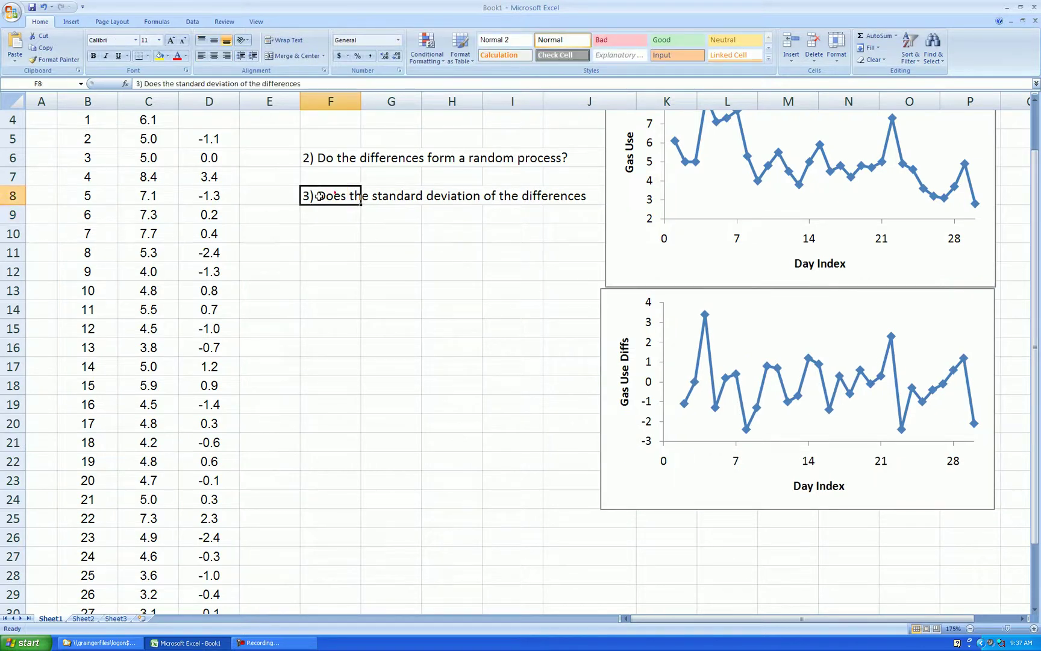
click(157, 84)
key(BackSpace)
key(BackSpace)
key(BackSpace)
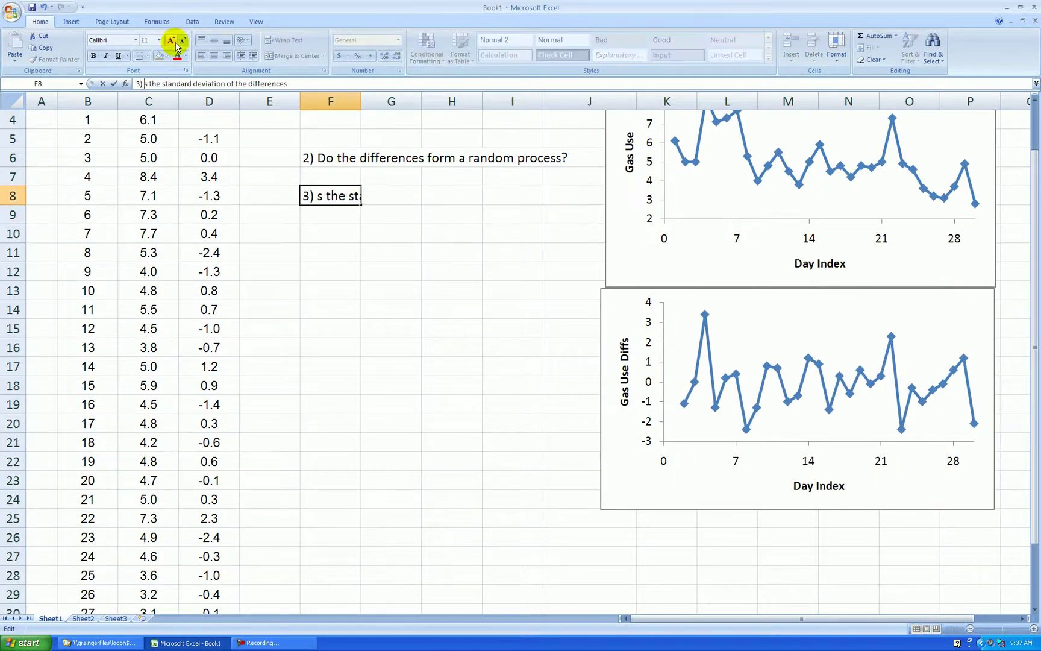
text(I)
key(Return)
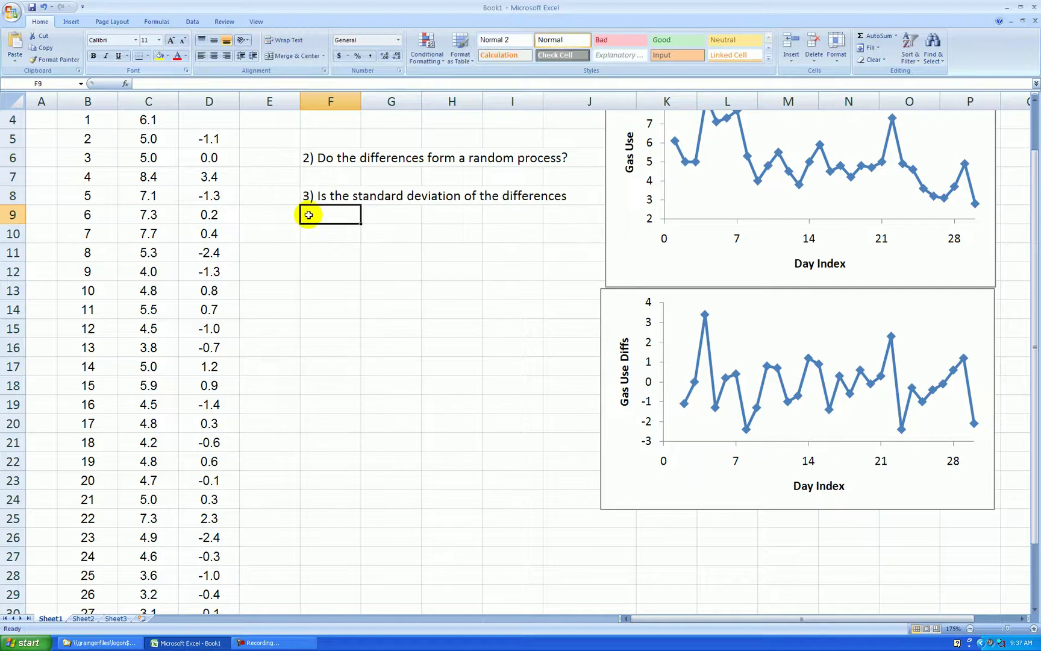
text(smaller than the standard d)
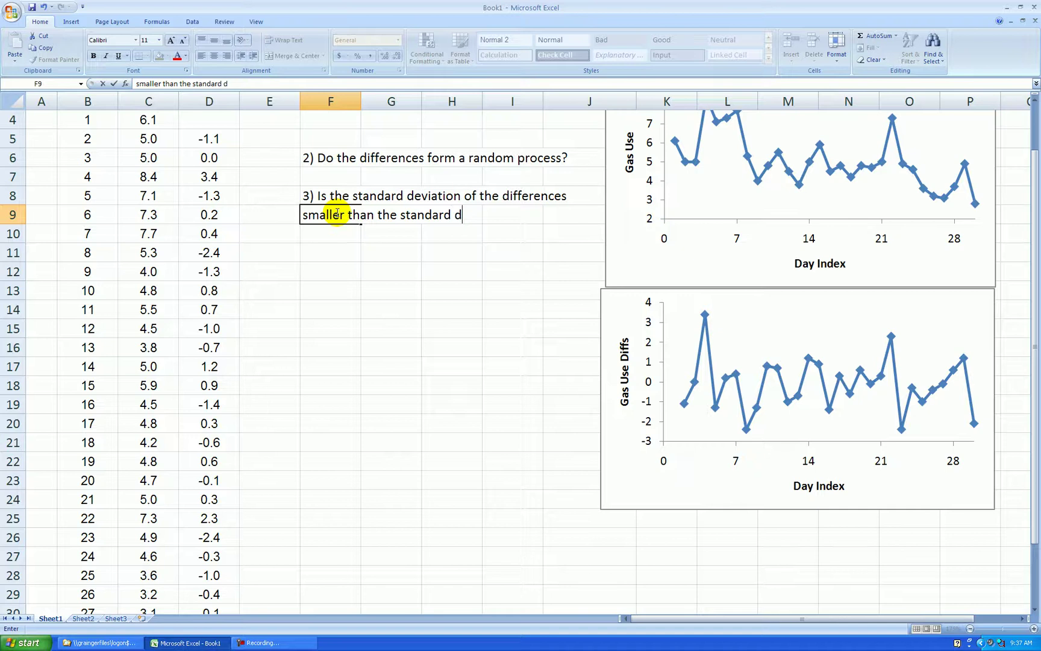
text(eviation of the)
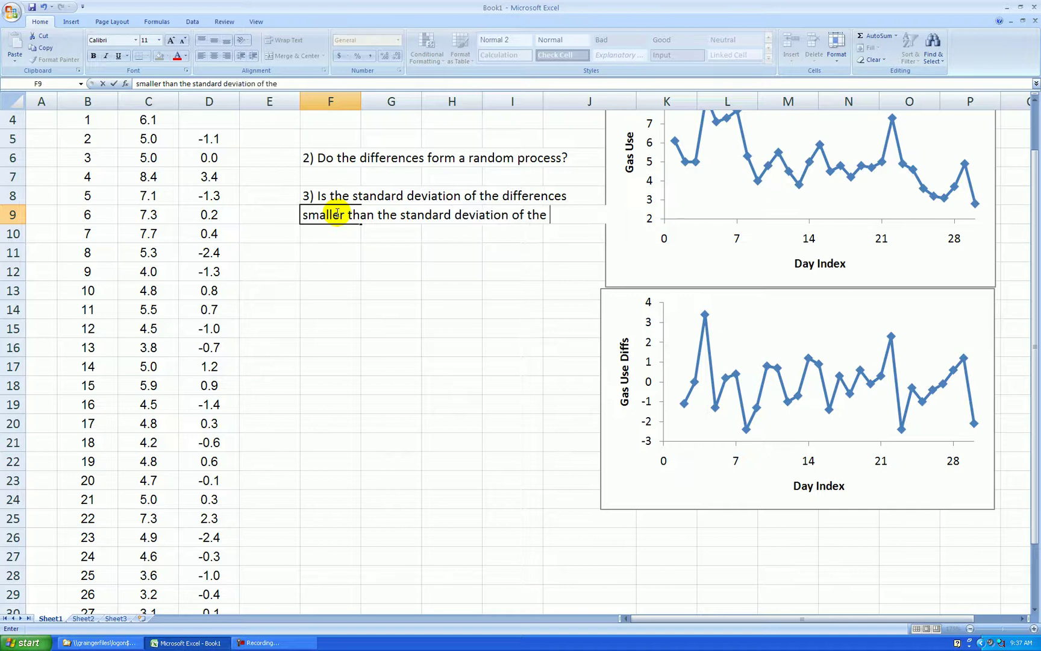
key(Return)
text(original serie)
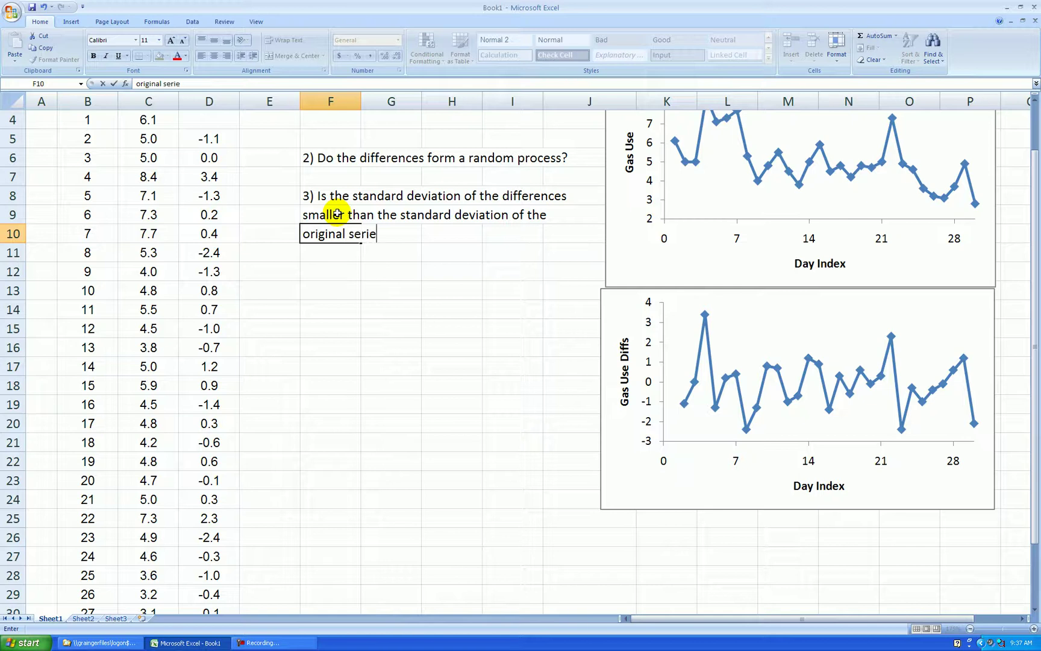
key(Return)
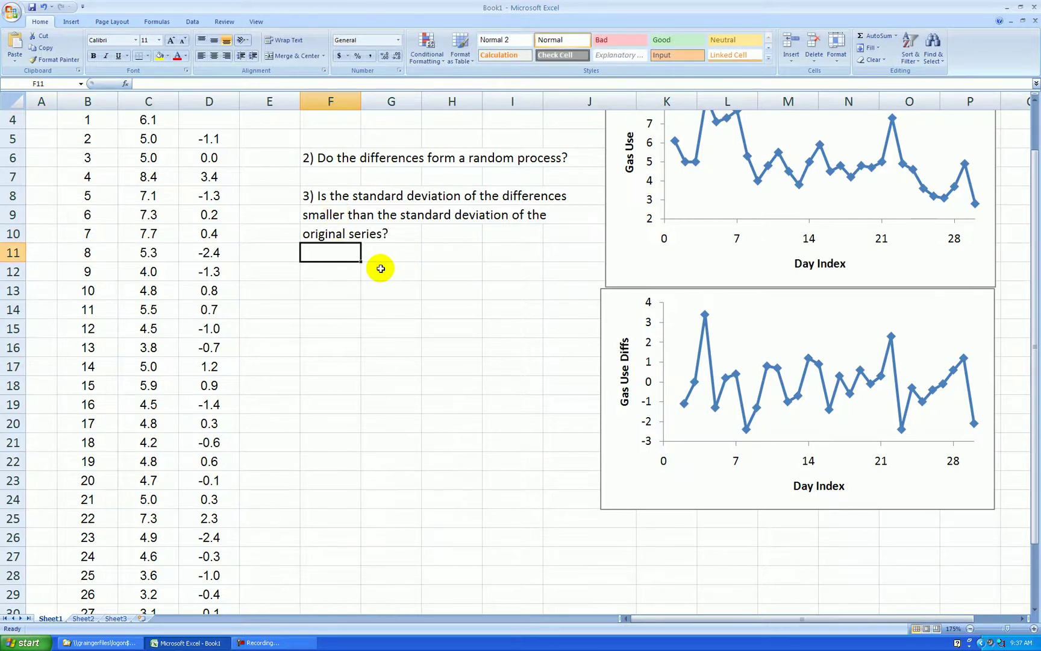
Step: Set up Descriptive Statistics on C3:D33 with first-row labels, summary statistics, and output at F13
scroll(392, 263, up, 1)
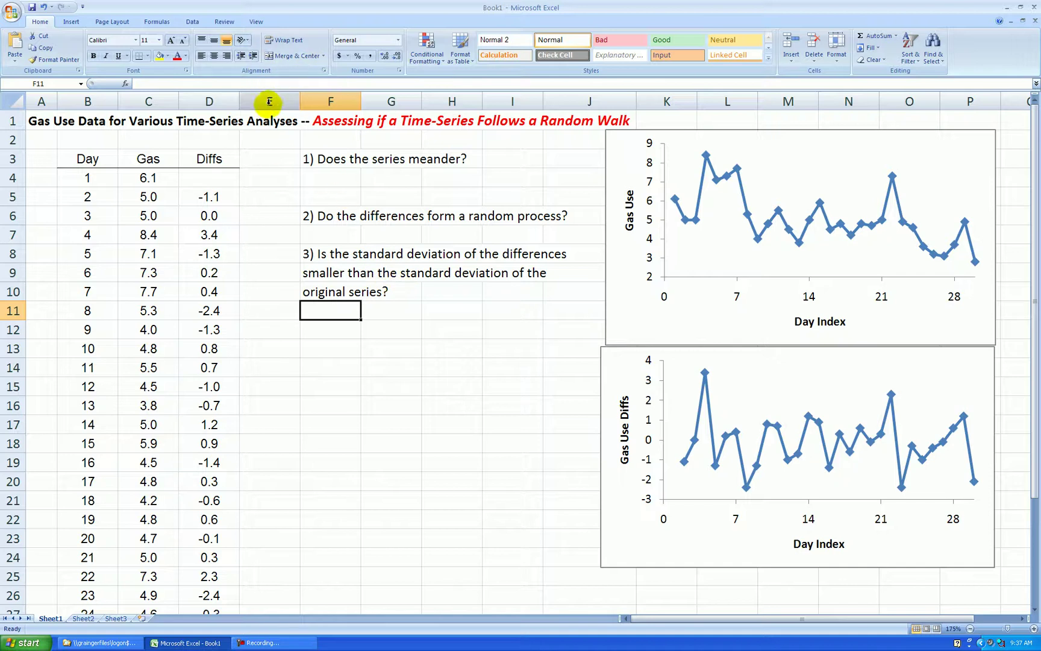
click(192, 21)
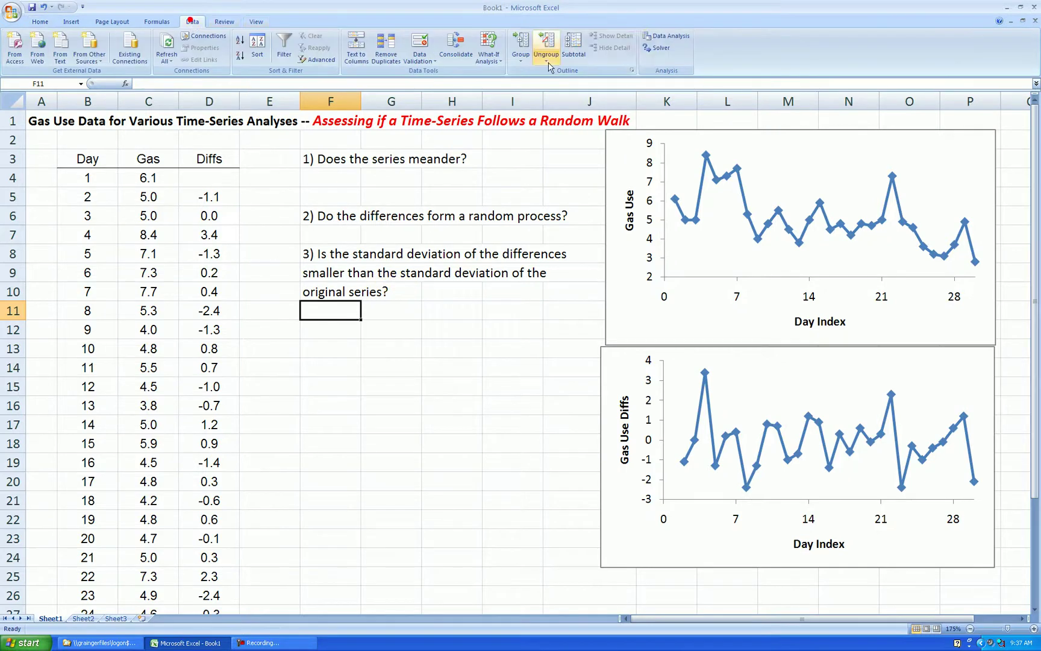
click(667, 36)
click(284, 221)
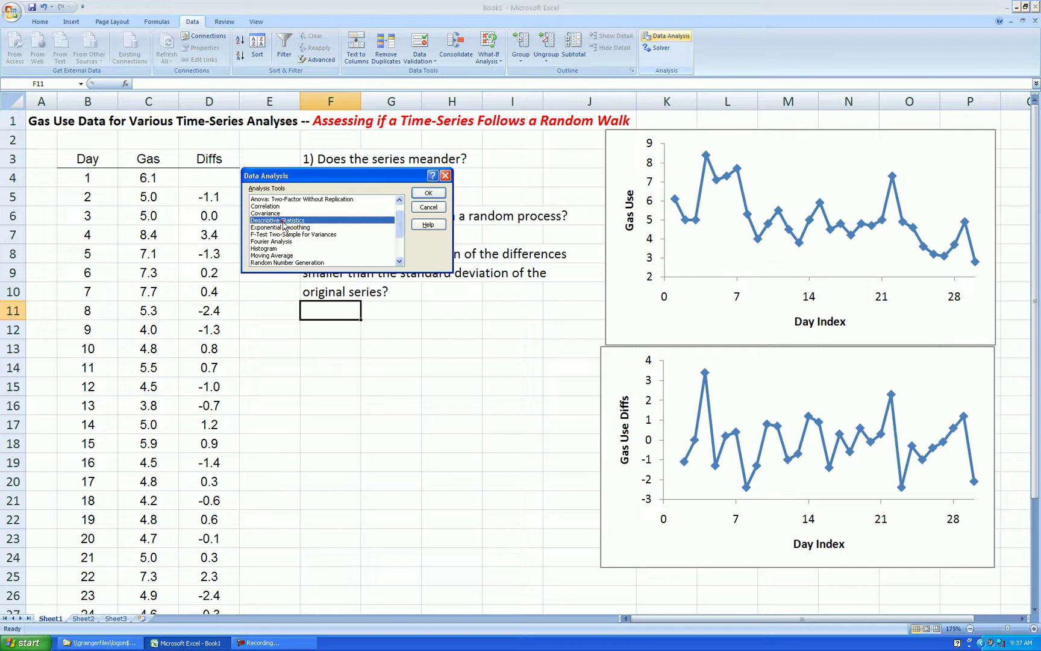
click(425, 193)
drag(319, 137, 446, 135)
drag(151, 158, 226, 243)
key(ctrl+shift+Down)
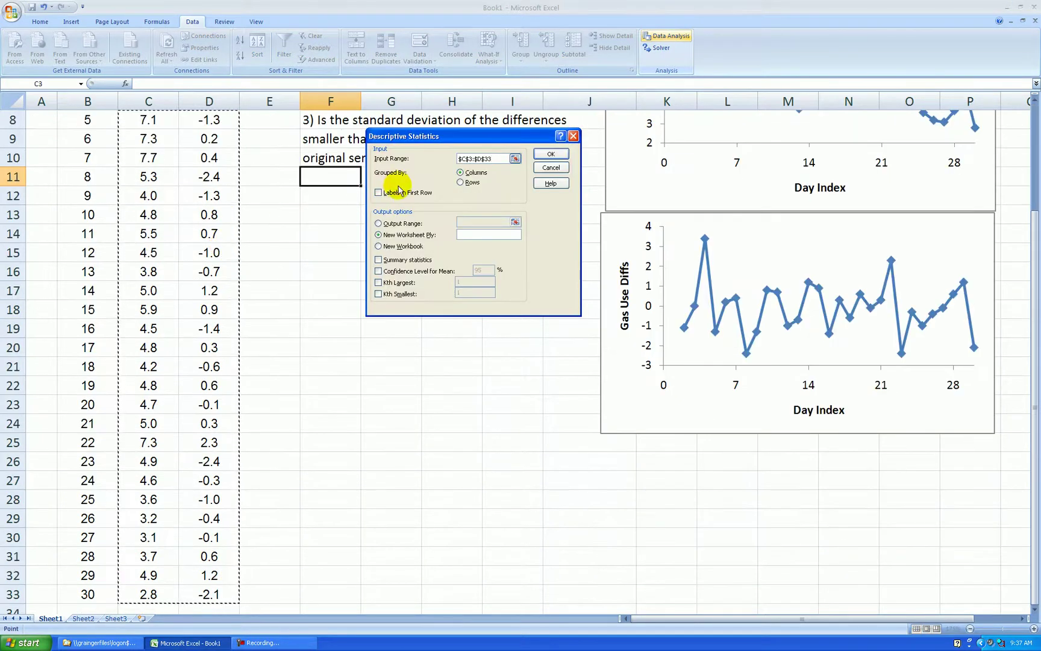
click(379, 193)
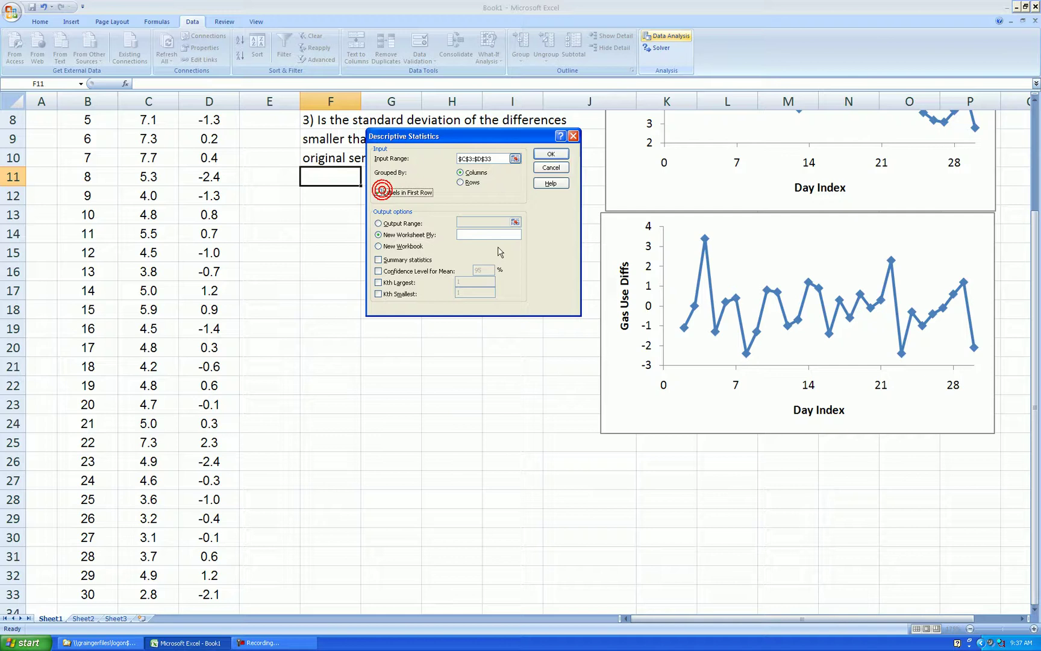
click(379, 224)
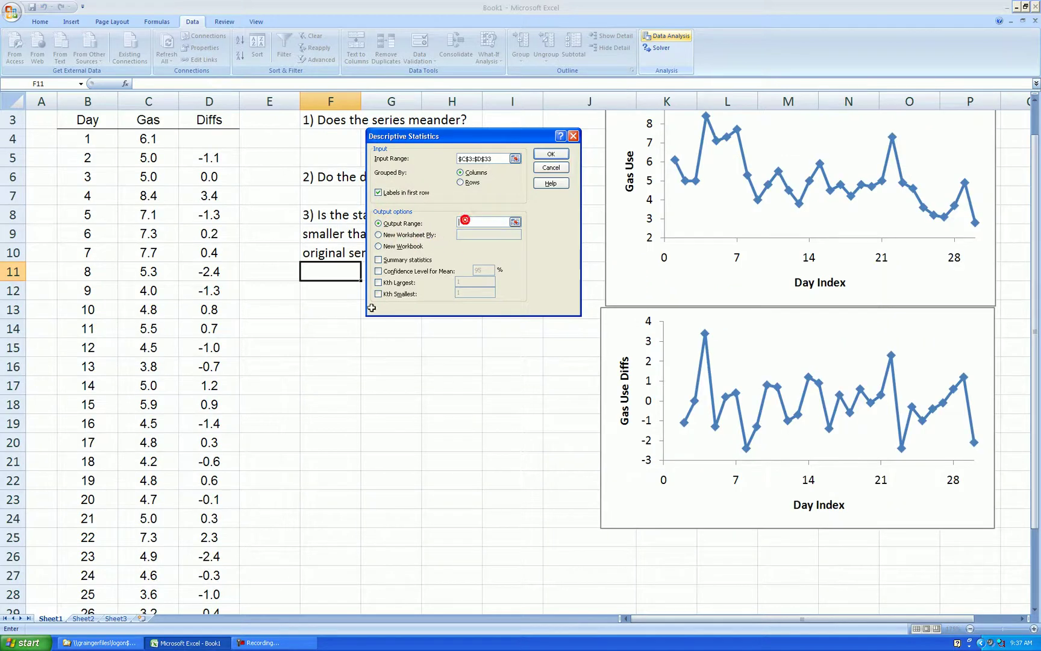
click(331, 311)
click(379, 260)
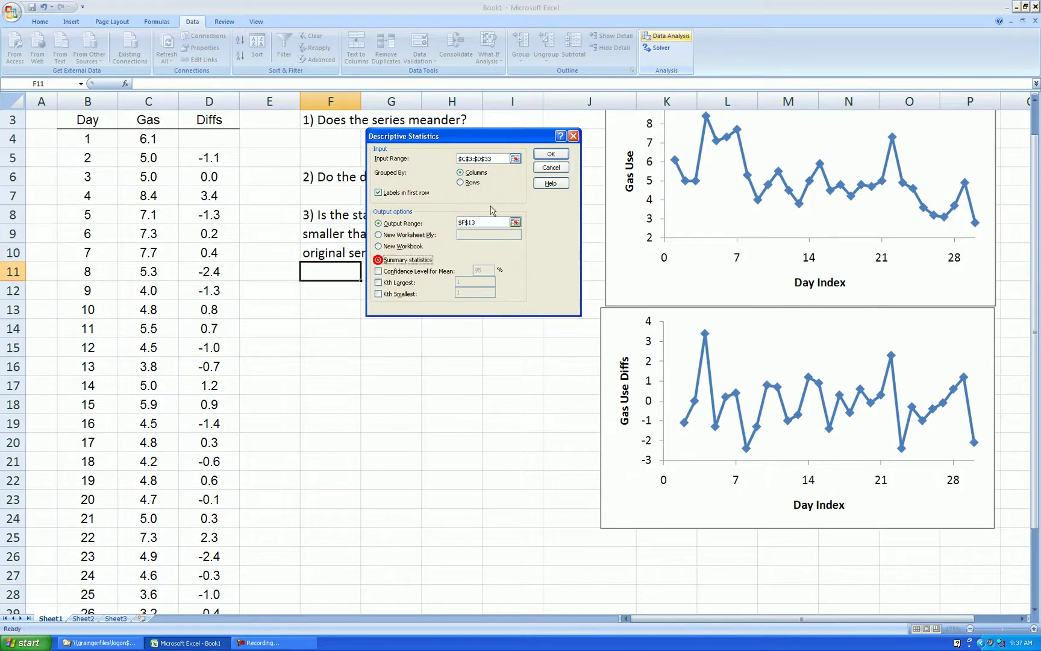
Step: Generate the statistics table and label its first column heading in F13 'Statistic'
click(546, 156)
scroll(558, 298, down, 3)
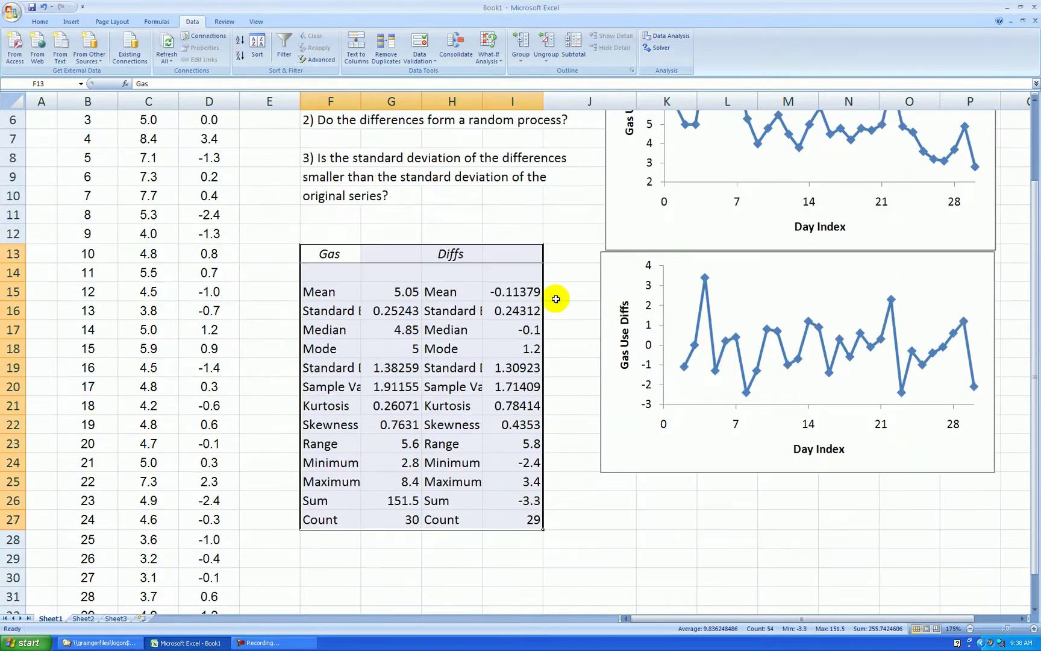
scroll(549, 316, up, 2)
scroll(557, 276, down, 1)
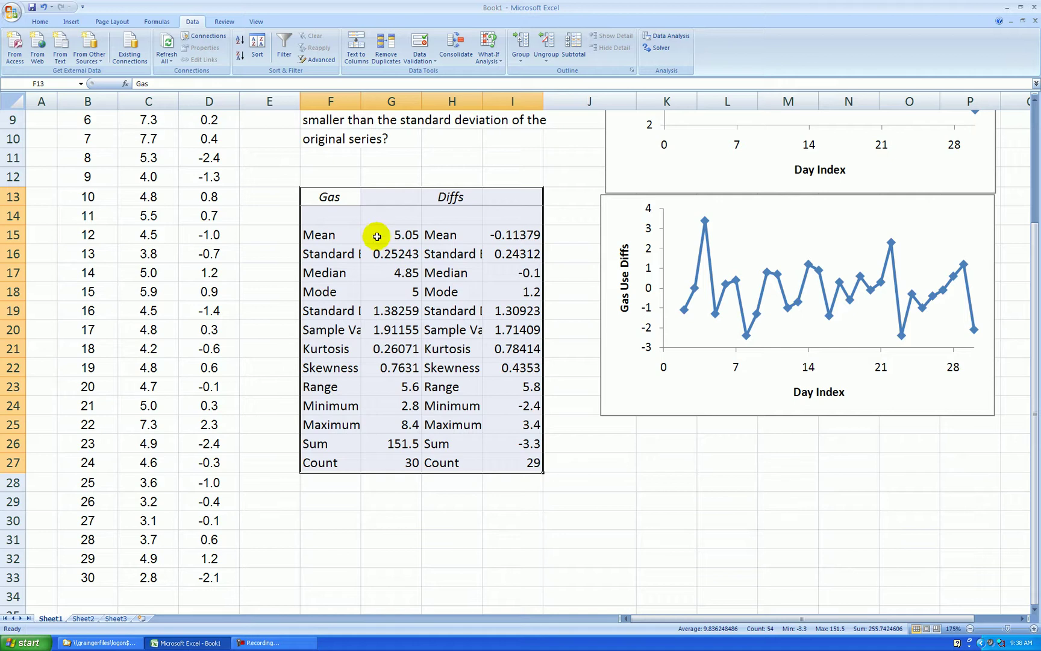
drag(342, 199, 528, 208)
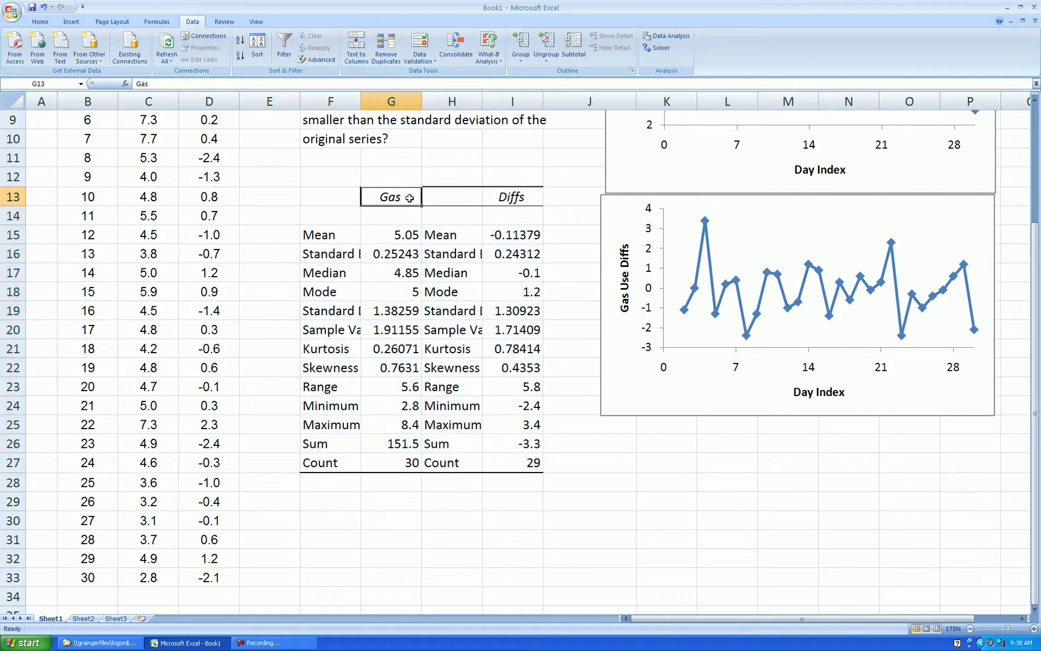
drag(422, 206, 328, 195)
text(Stat)
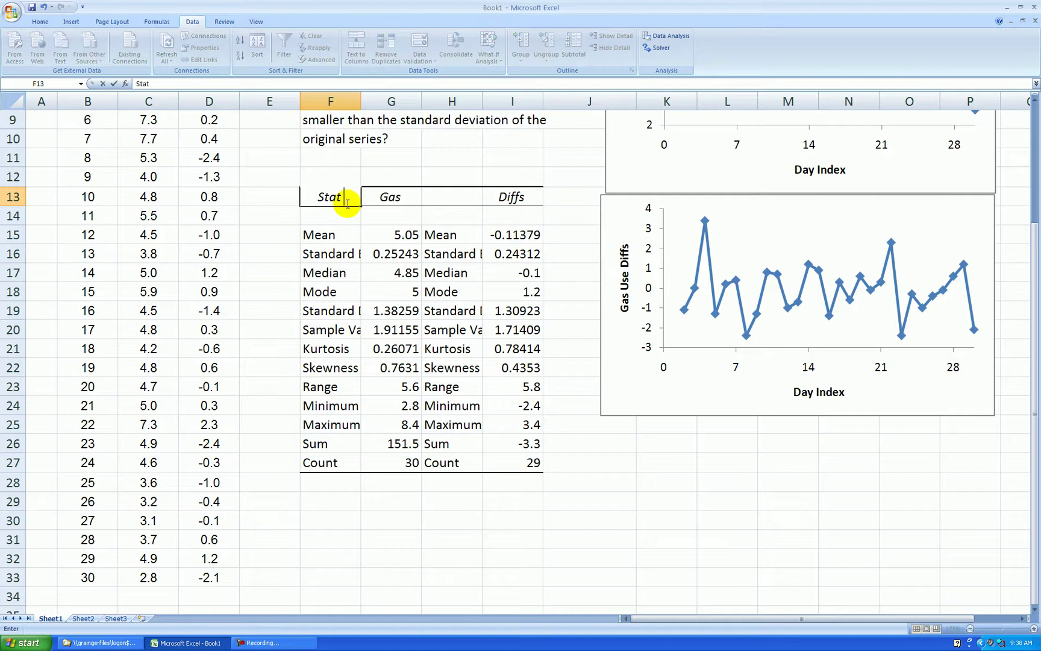
text(istic)
key(Return)
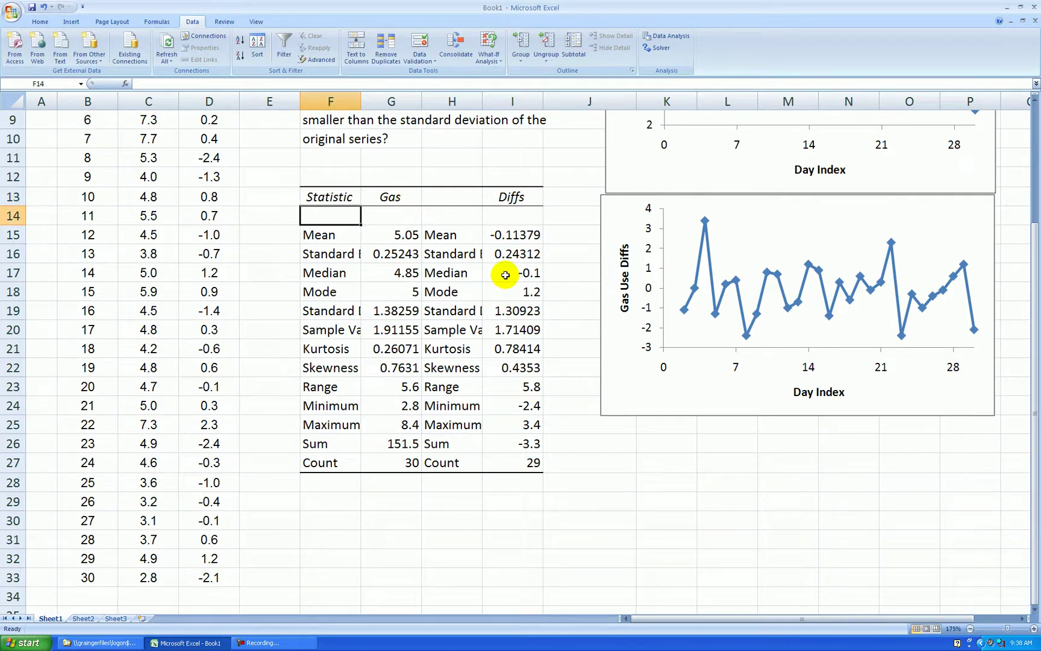
Step: Delete the duplicate label cells H13:H27, shifting the Diffs values left
drag(458, 192, 472, 461)
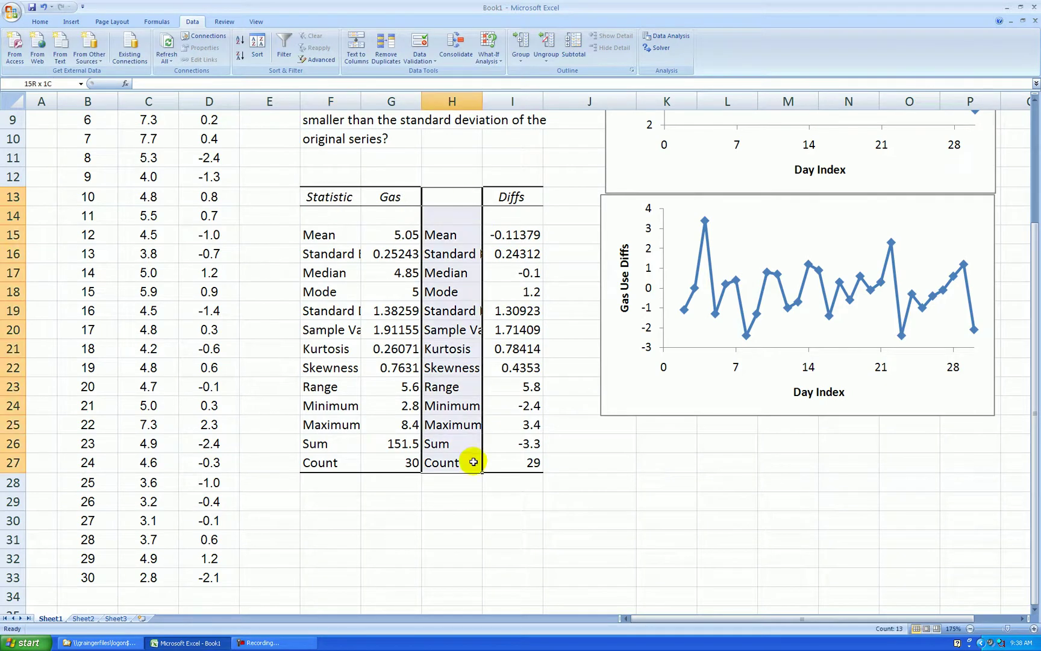
right_click(450, 349)
click(478, 413)
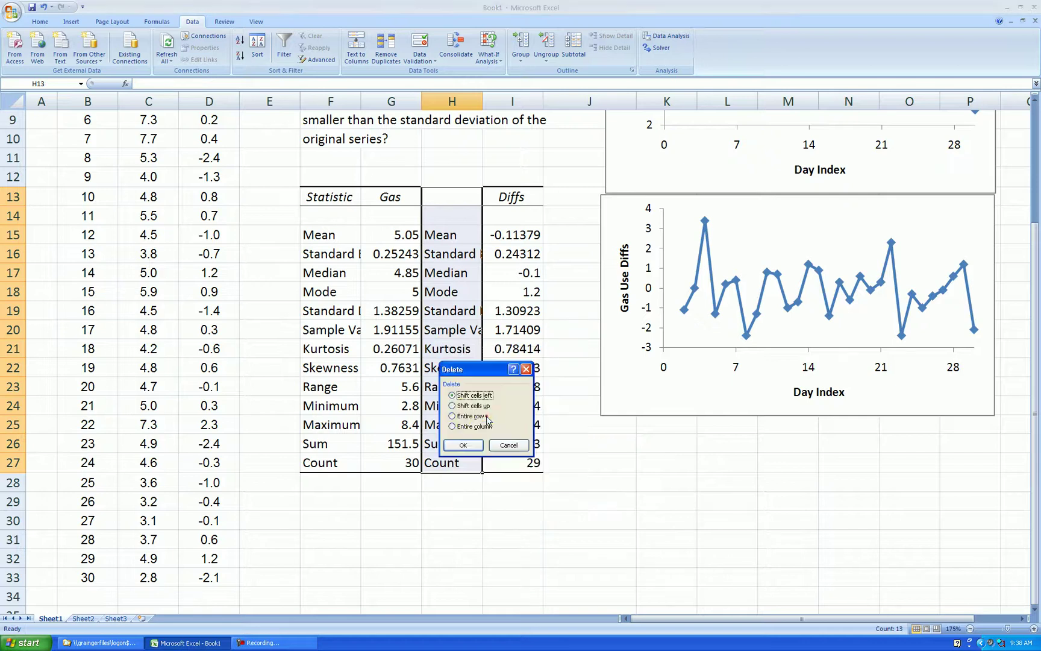
click(463, 444)
Step: Move the Gas Use Diffs chart right of the statistics table, beneath the Gas Use chart
click(562, 463)
click(543, 361)
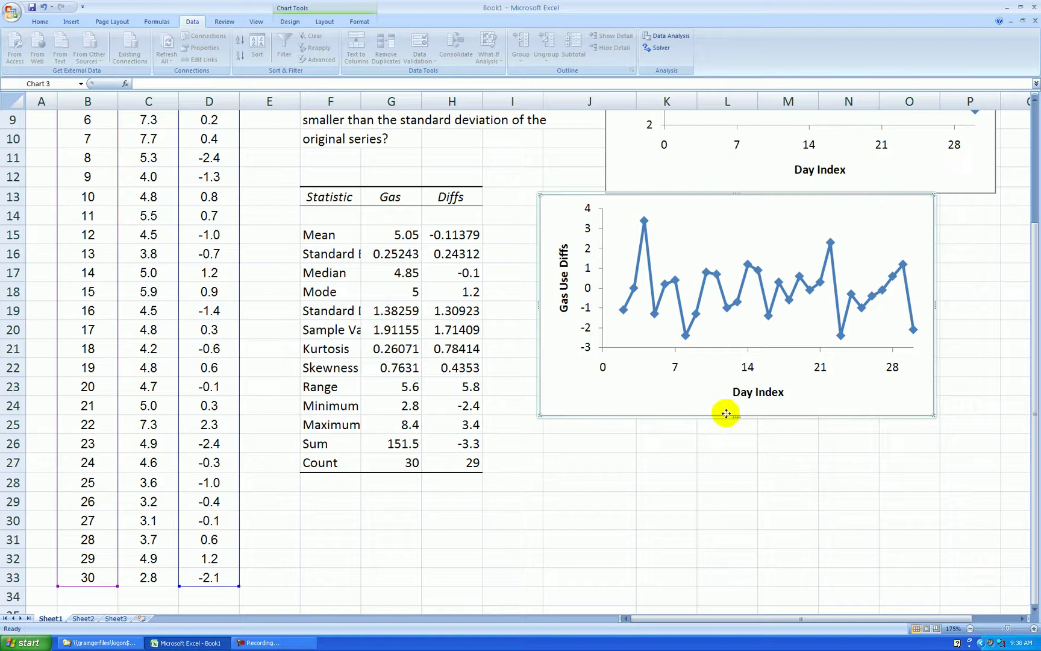
drag(726, 414, 790, 415)
click(551, 477)
Step: Delete the Standard Error, Sample Variance through Skewness, Range and Sum rows, shifting cells up
click(354, 217)
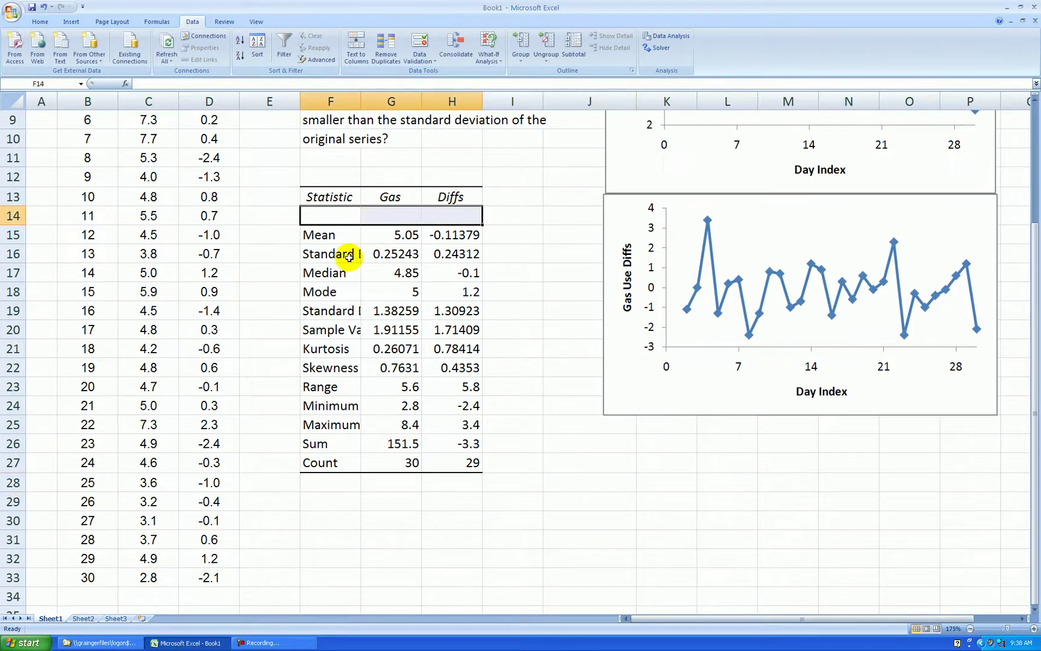
drag(349, 255, 450, 256)
drag(345, 329, 441, 391)
drag(349, 446, 453, 446)
right_click(455, 446)
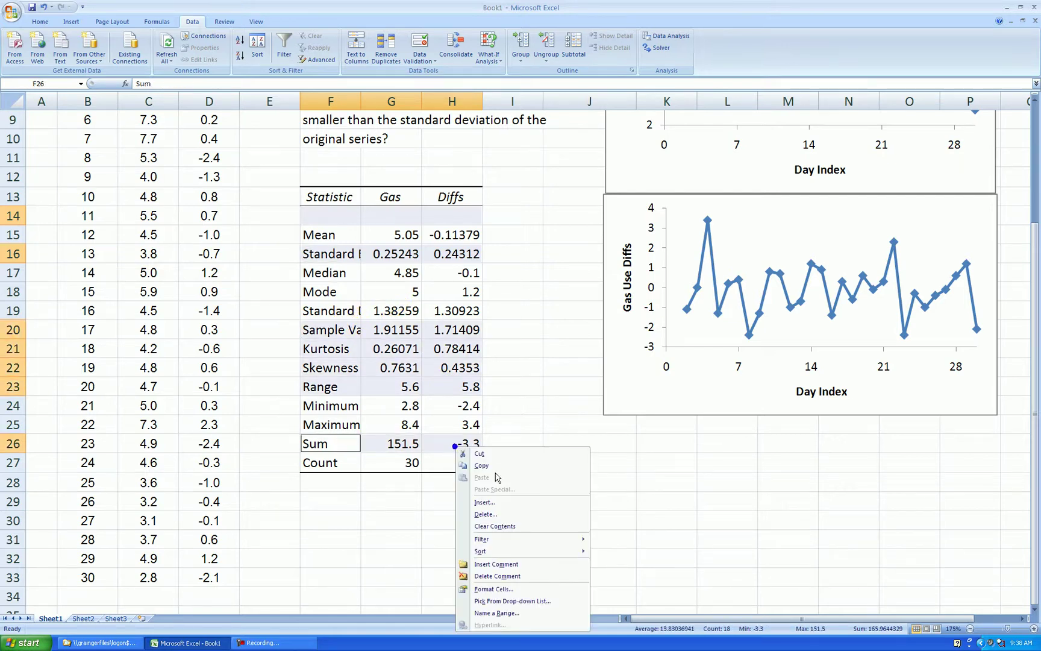
click(485, 514)
click(485, 541)
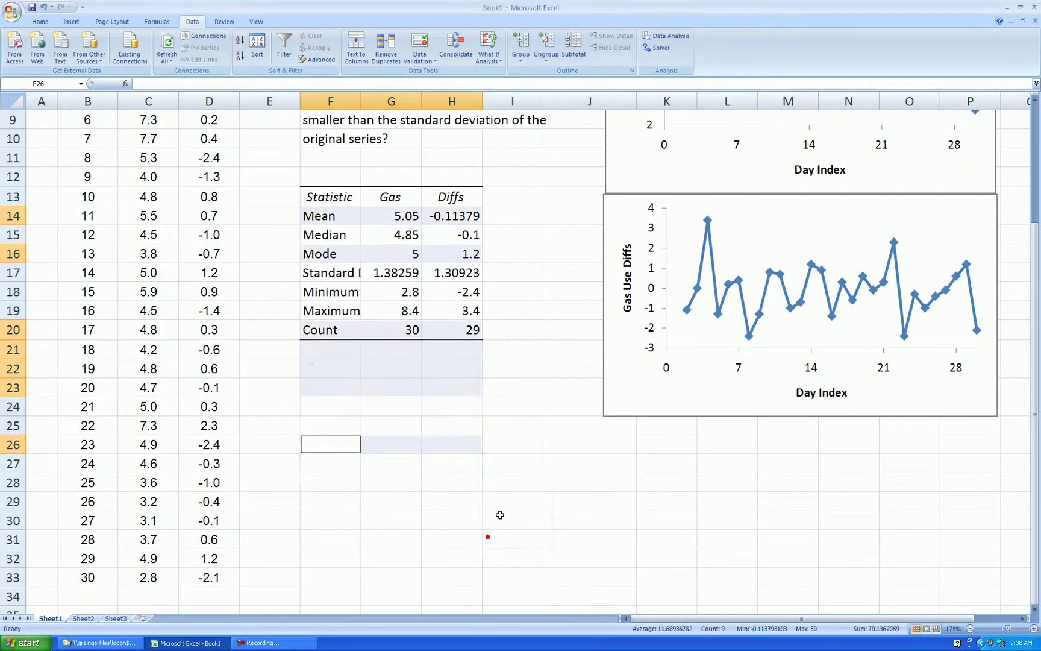
Step: Reduce the Mean and Standard Deviation values for Gas and Diffs to two decimals
drag(405, 216, 453, 217)
drag(408, 273, 471, 272)
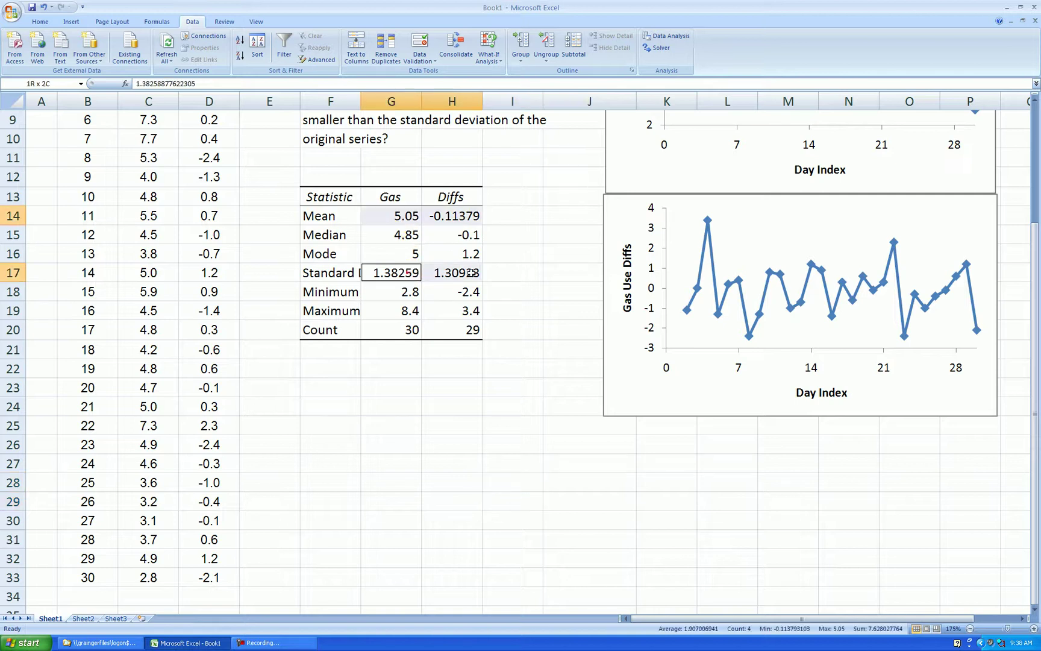
click(40, 21)
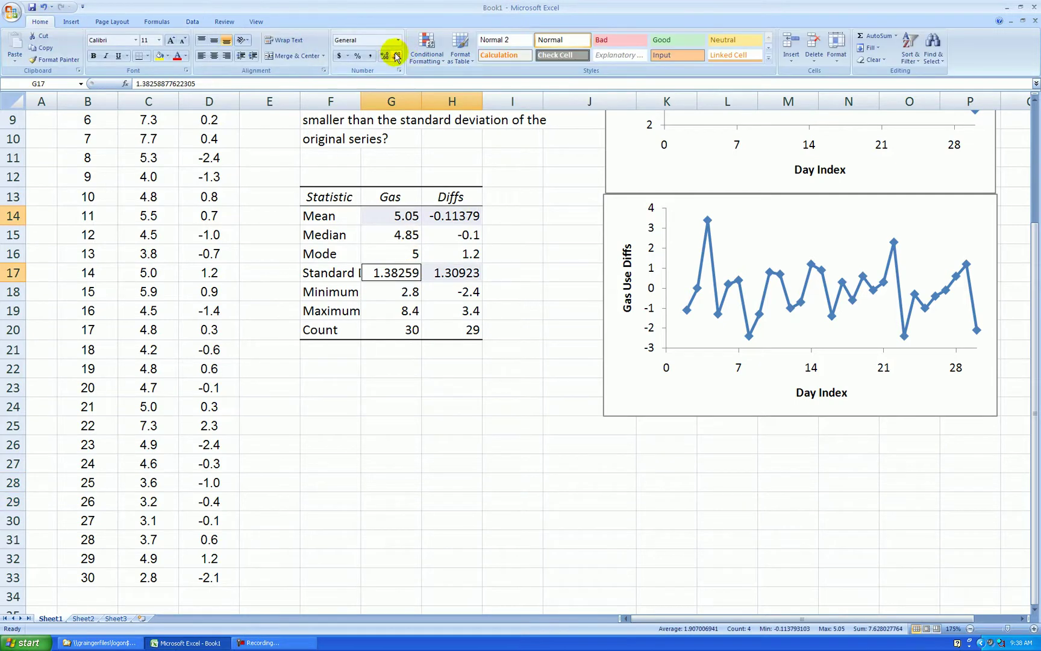
click(397, 56)
click(397, 56)
click(397, 56)
click(556, 332)
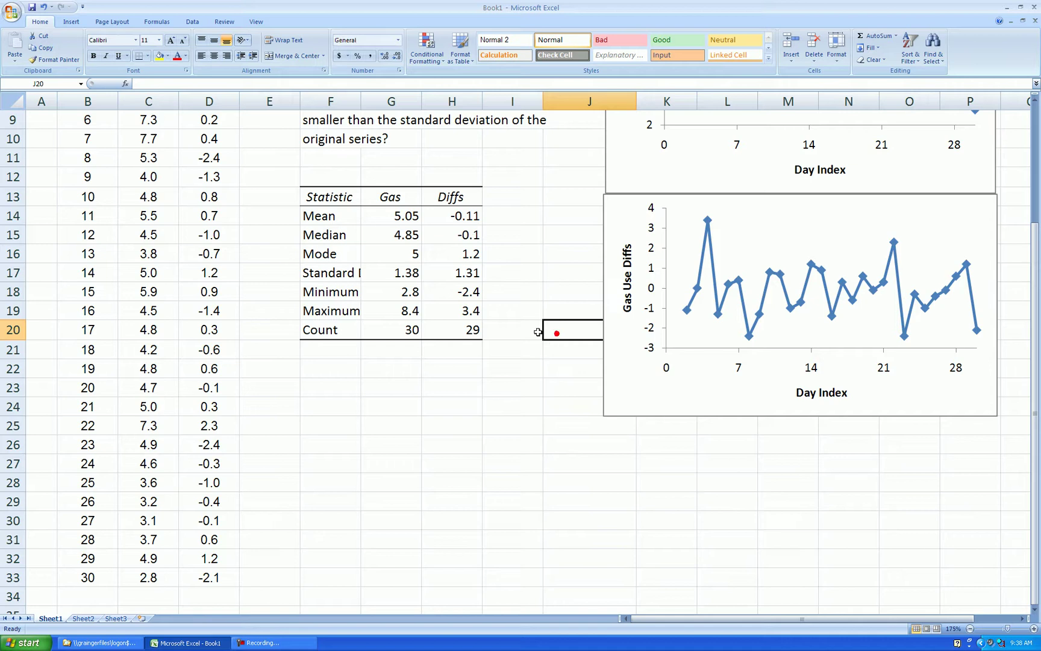
Step: Shorten the Standard Deviation label to 'St Dev'
click(354, 275)
click(203, 83)
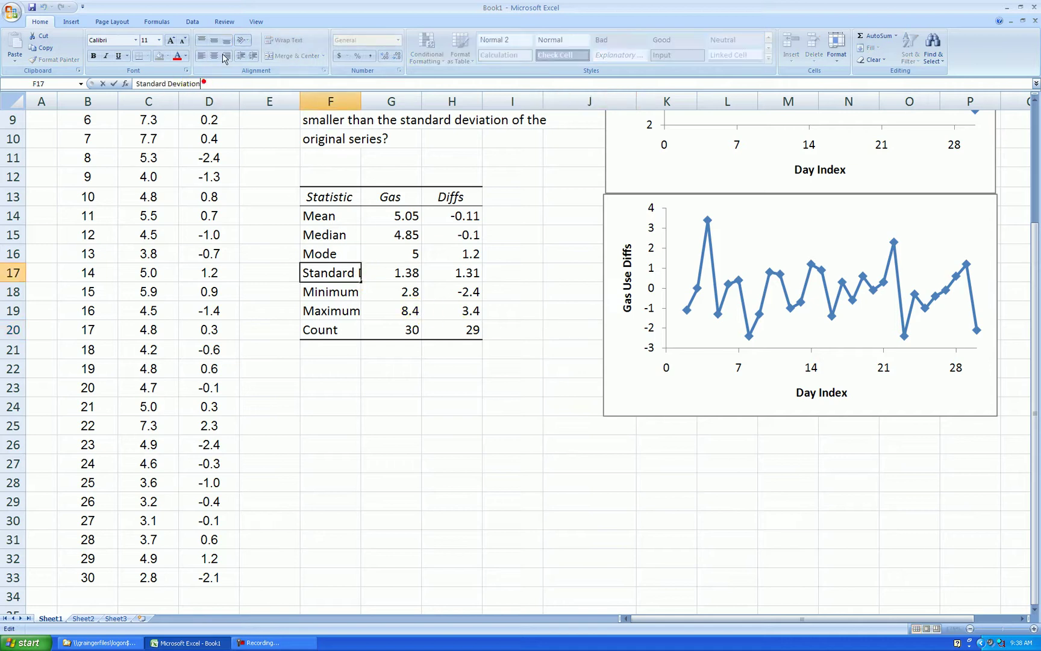
key(BackSpace)
key(BackSpace)
click(224, 57)
key(BackSpace)
key(Return)
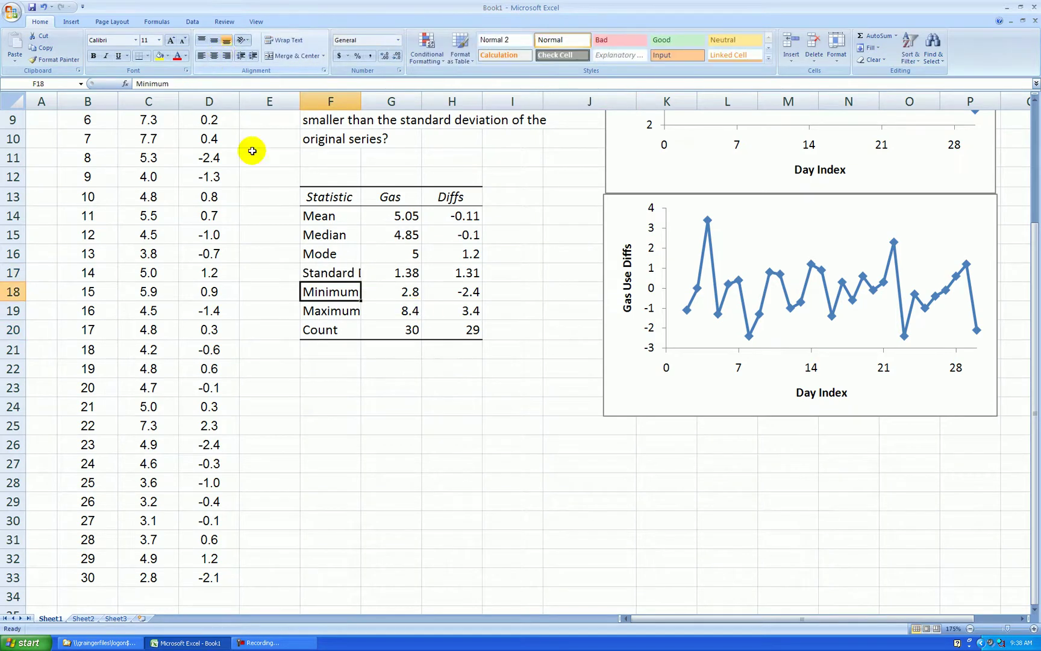
click(322, 275)
click(165, 84)
key(BackSpace)
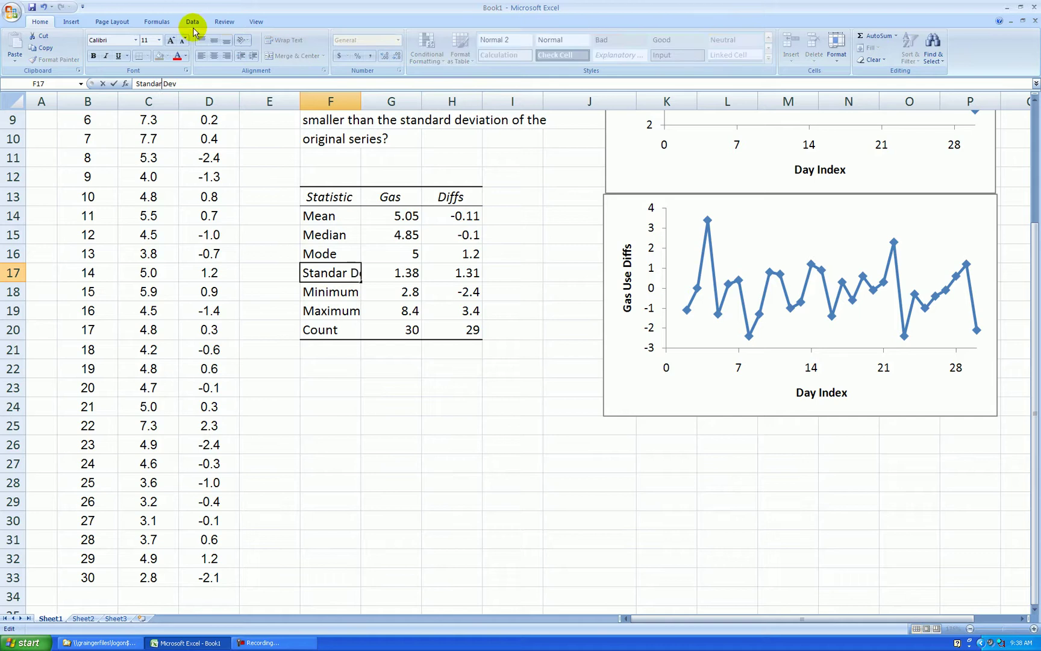
key(BackSpace)
key(BackSpace)
key(Return)
Step: Highlight the St Dev values 1.38 for Gas and 1.31 for Diffs in yellow
click(546, 258)
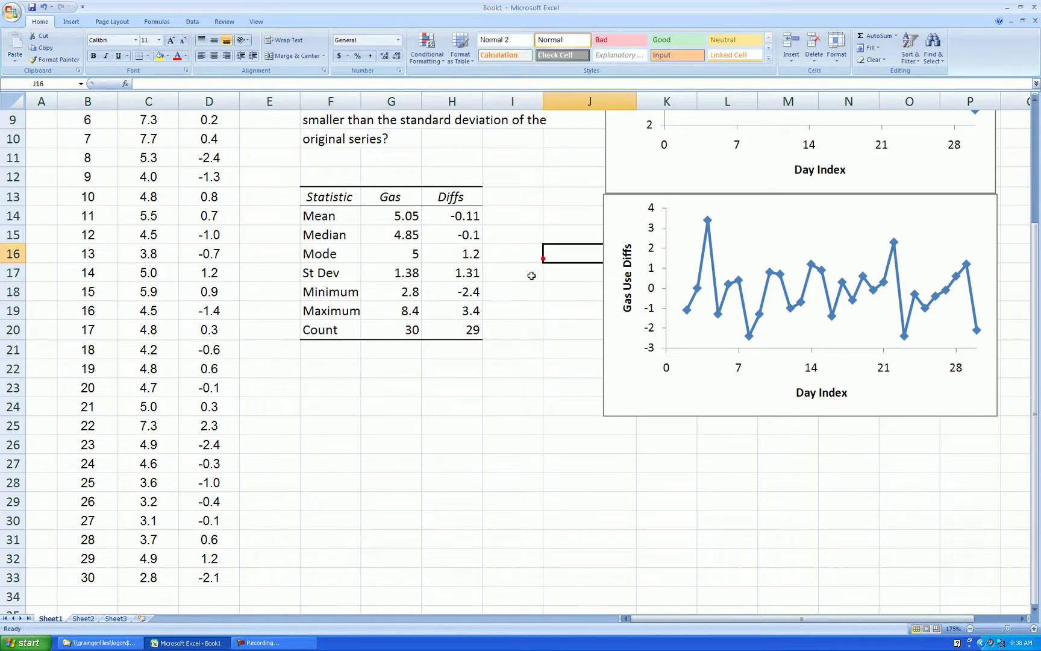
click(460, 216)
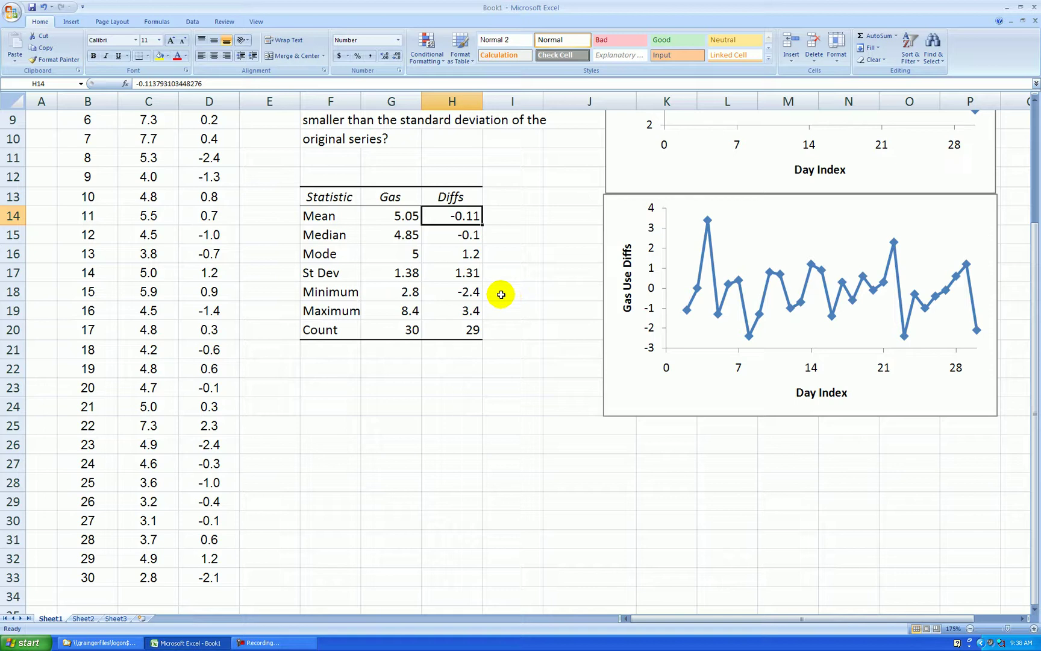
click(461, 272)
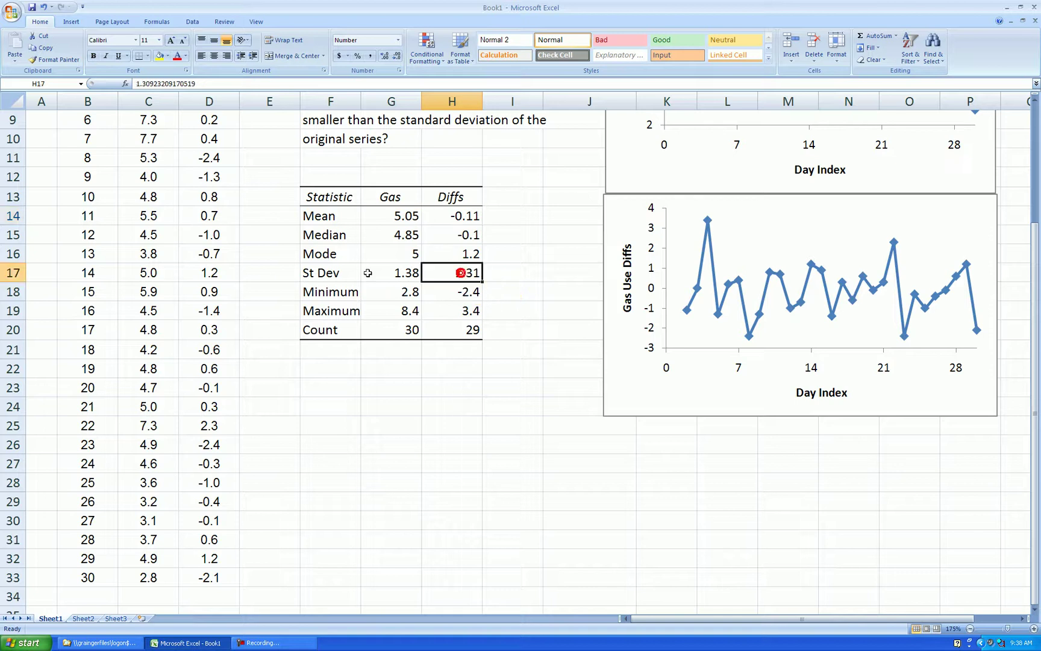
click(544, 283)
click(403, 273)
drag(403, 272, 464, 274)
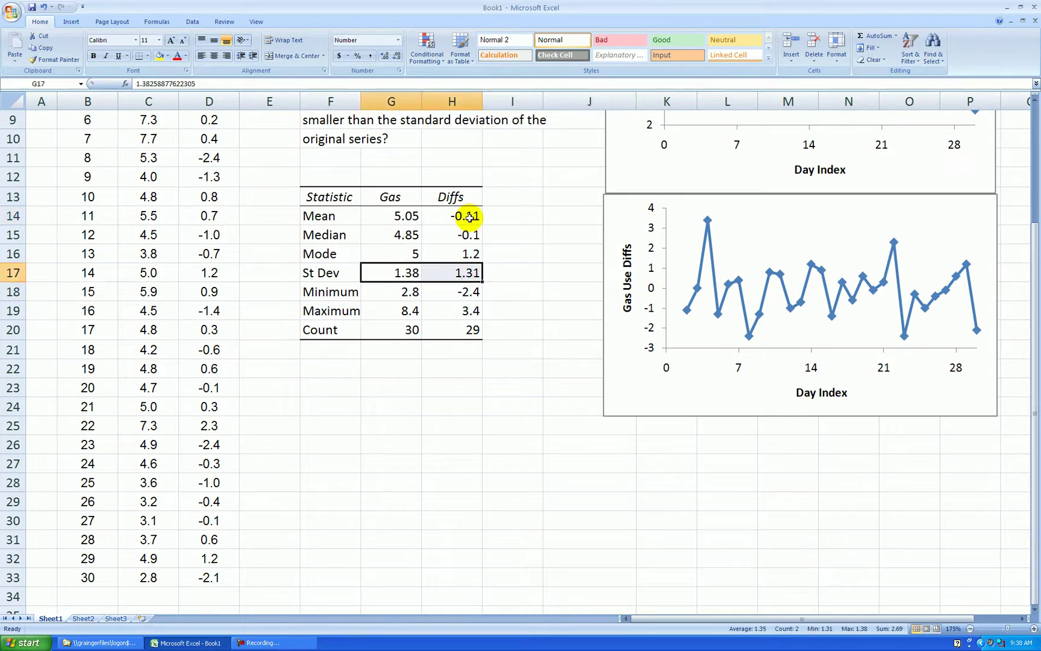
click(156, 58)
click(531, 233)
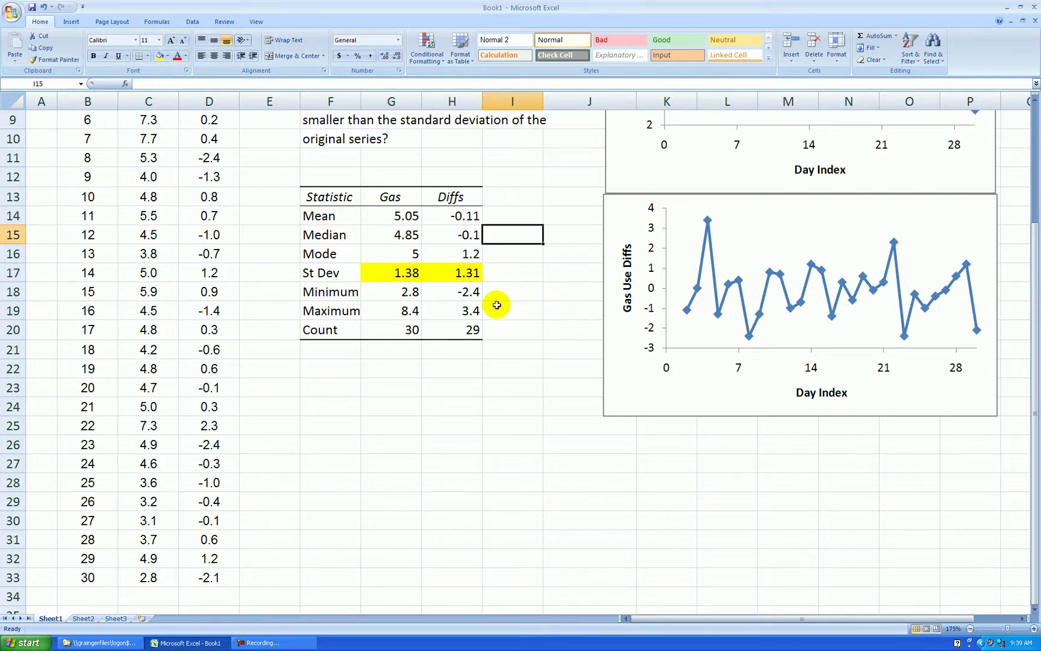
Step: Compare the two standard deviations, noting Diffs' 1.31 is smaller than Gas' 1.38
scroll(504, 279, up, 3)
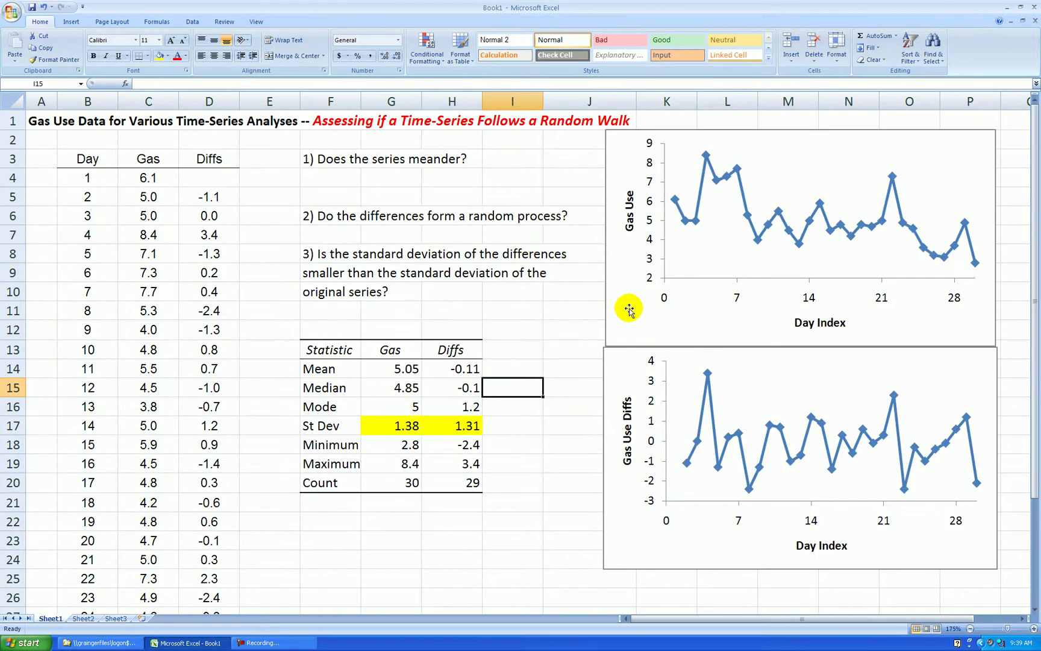
scroll(579, 301, down, 3)
click(458, 254)
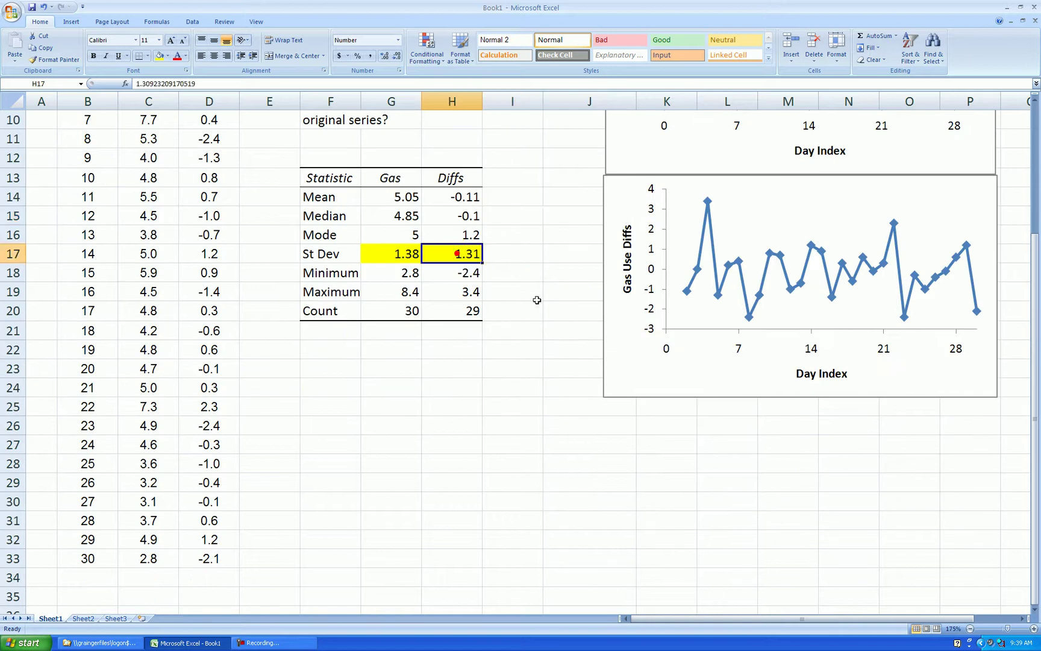
scroll(530, 296, up, 2)
click(410, 371)
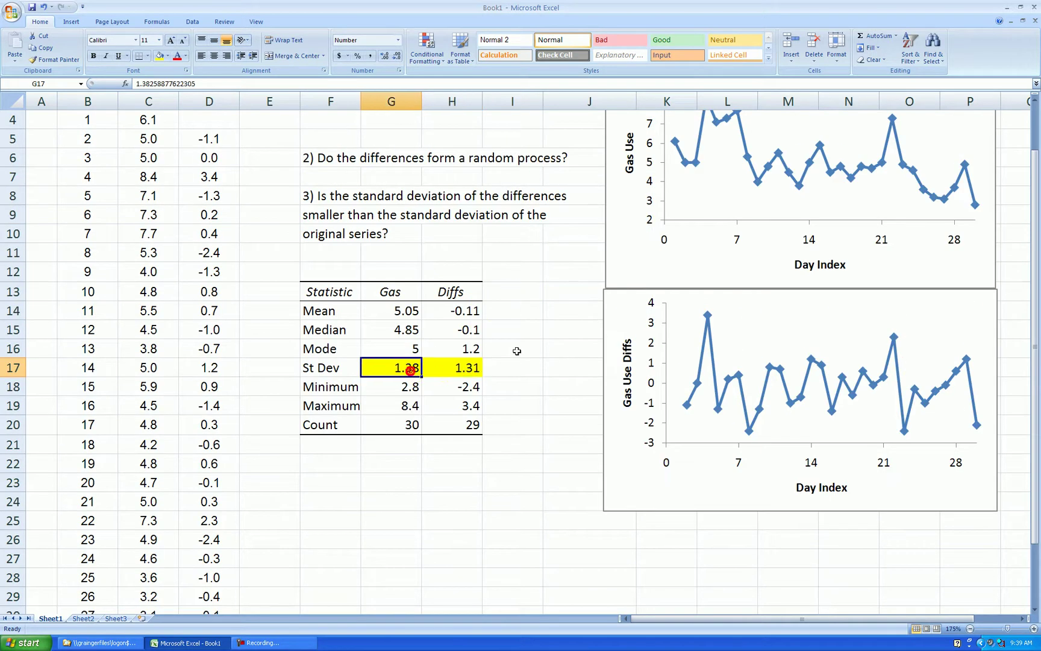
scroll(534, 371, up, 1)
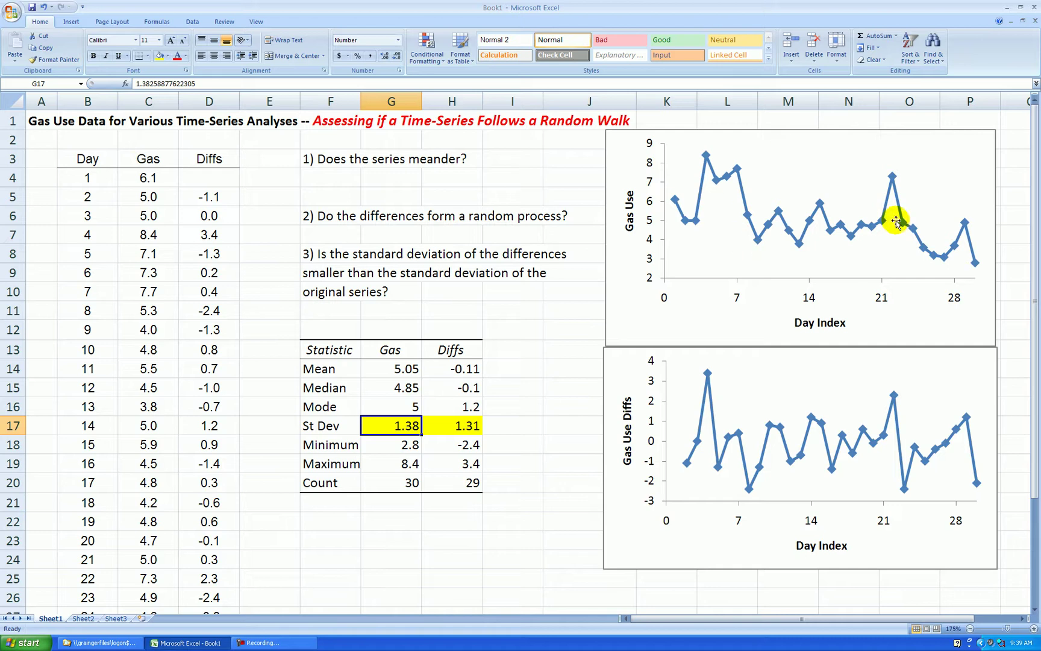
click(541, 400)
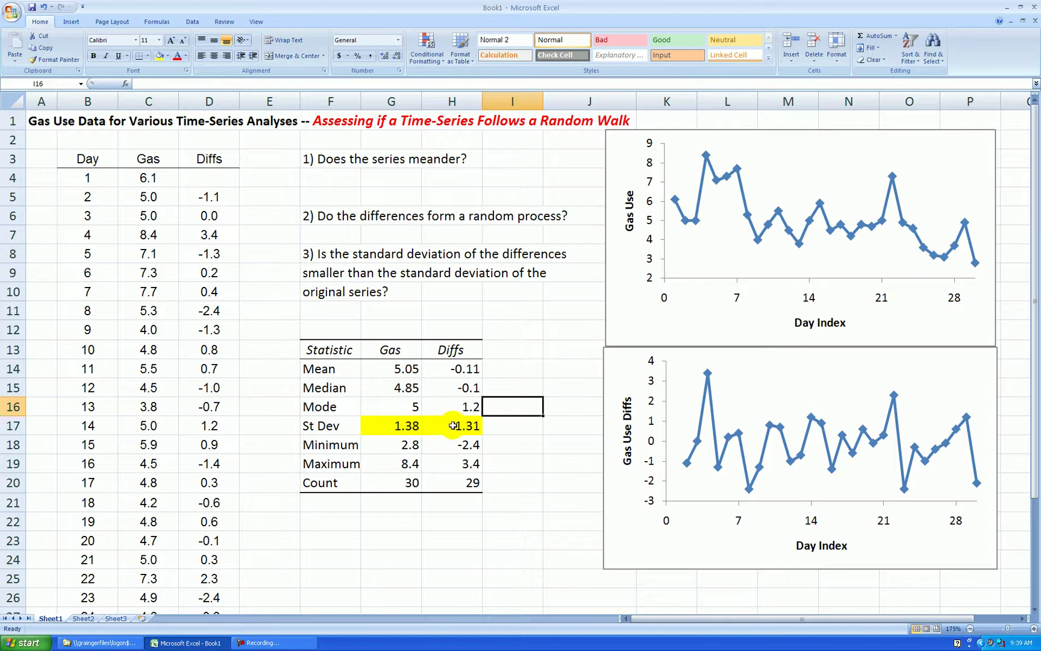
scroll(544, 350, down, 2)
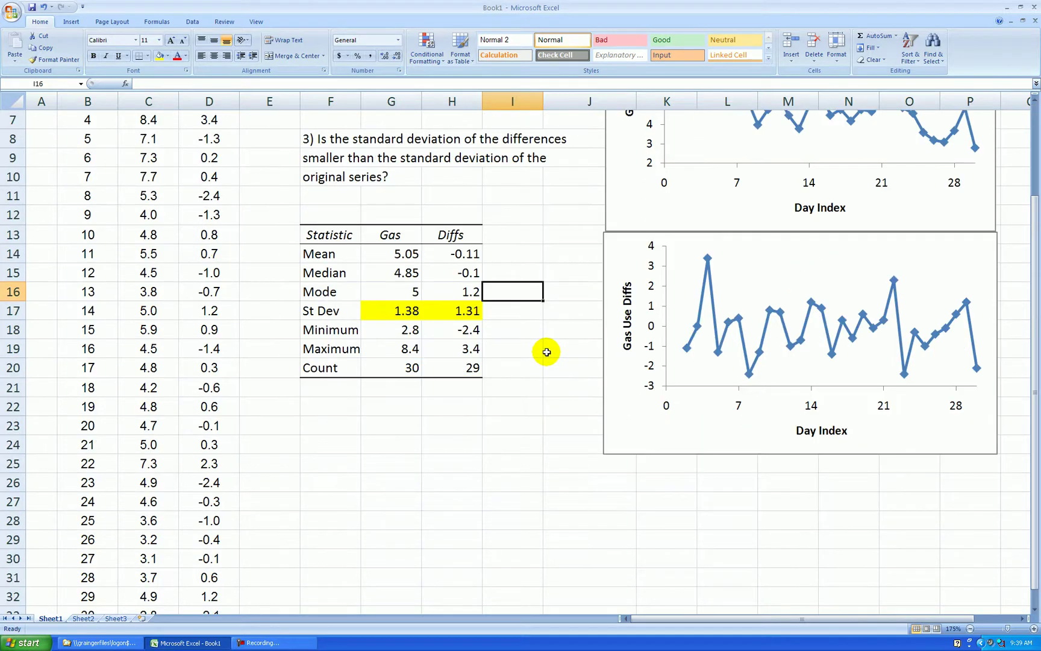
scroll(545, 351, up, 2)
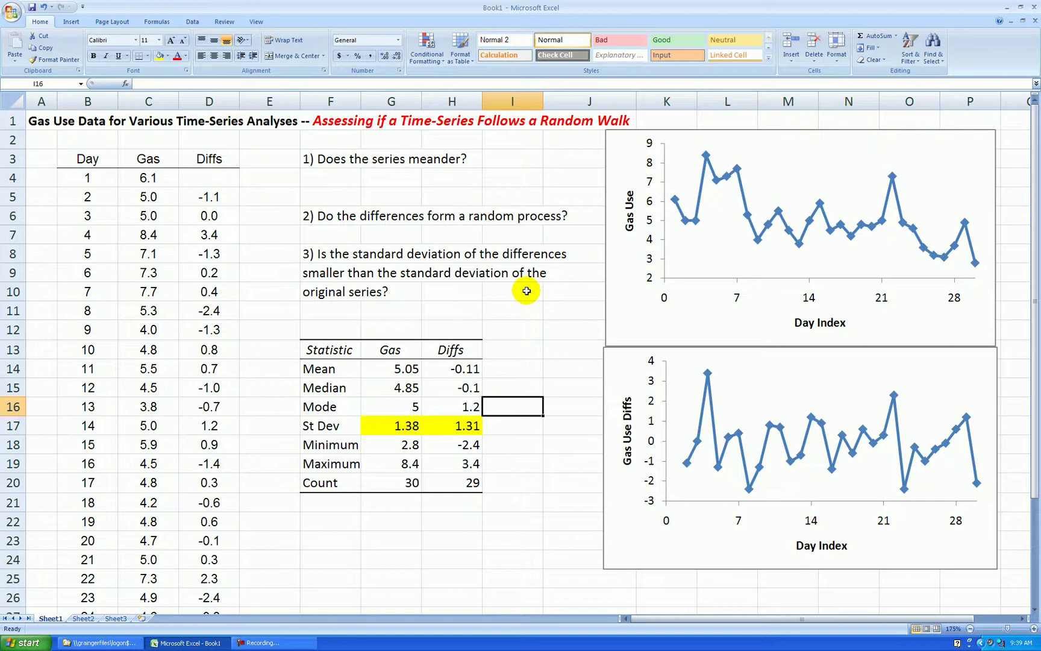
scroll(527, 290, down, 1)
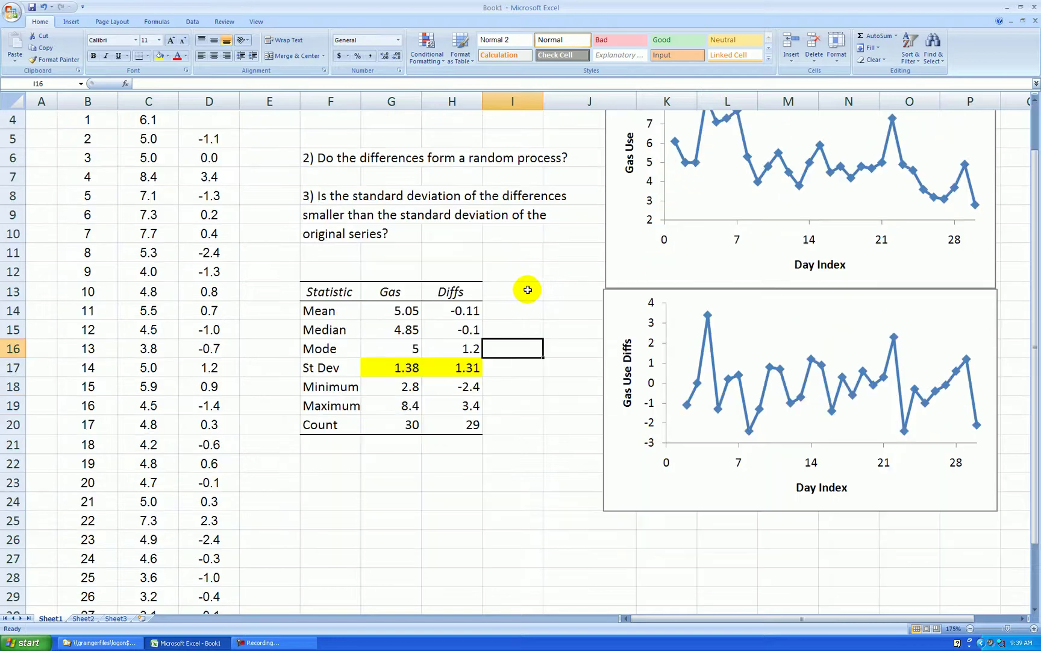
scroll(530, 290, down, 1)
scroll(539, 338, down, 1)
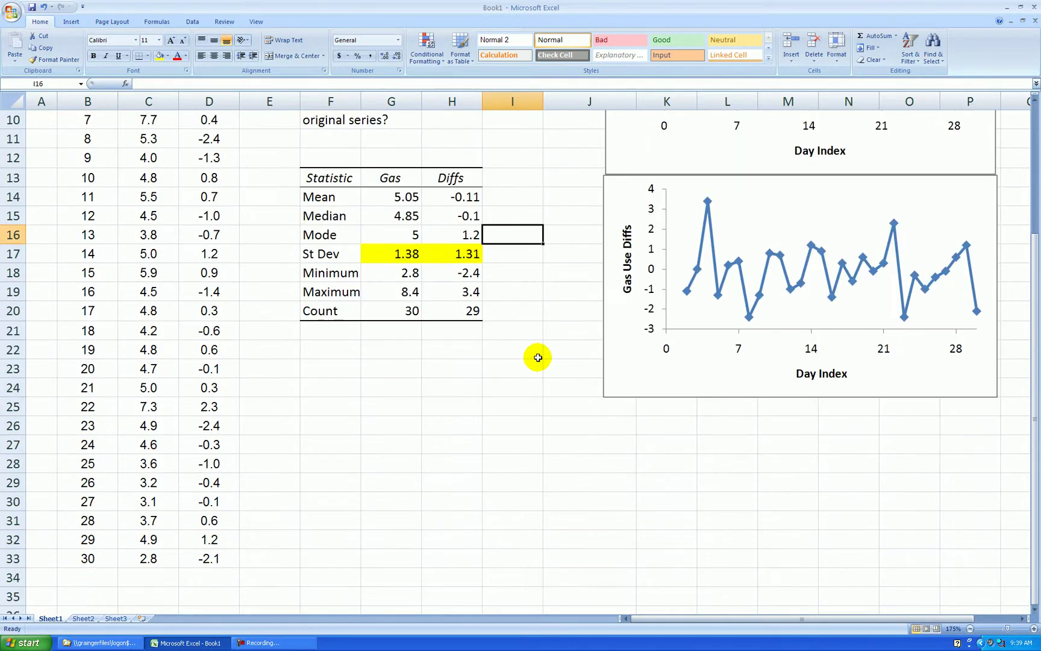
Step: Enter the heading 'A Point Forecast for Gas Use of Day 34' in F23
click(328, 372)
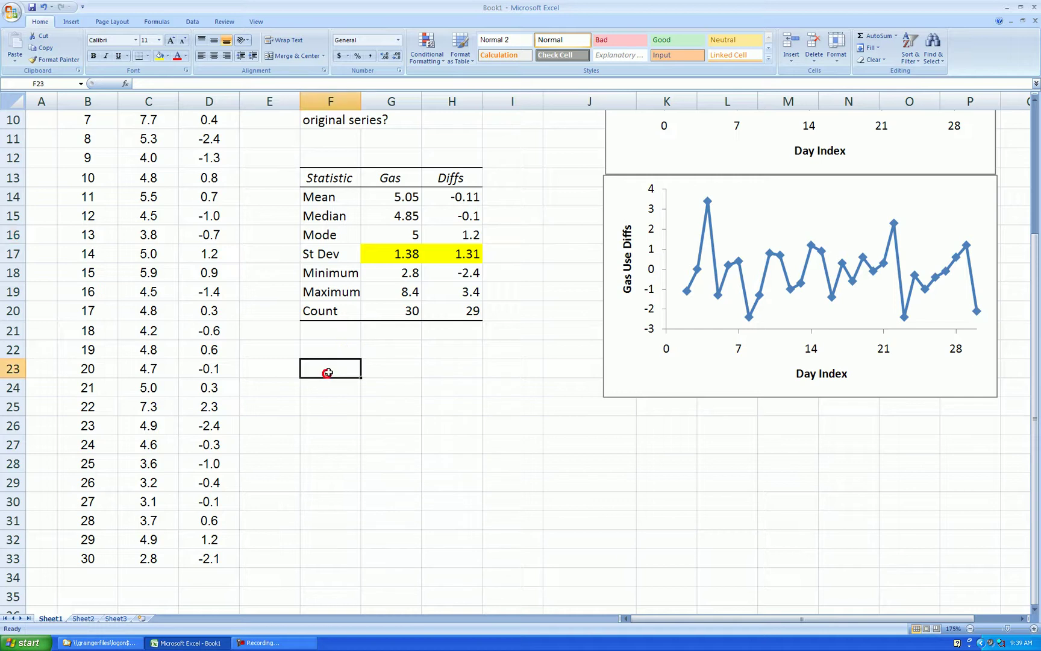
text(Poti)
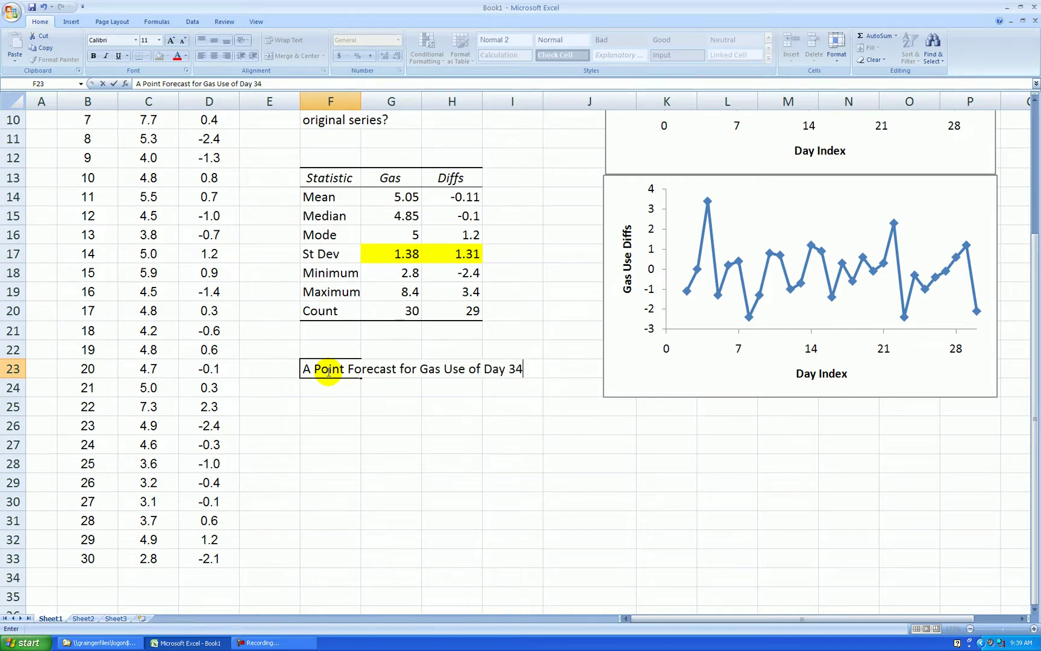
key(Return)
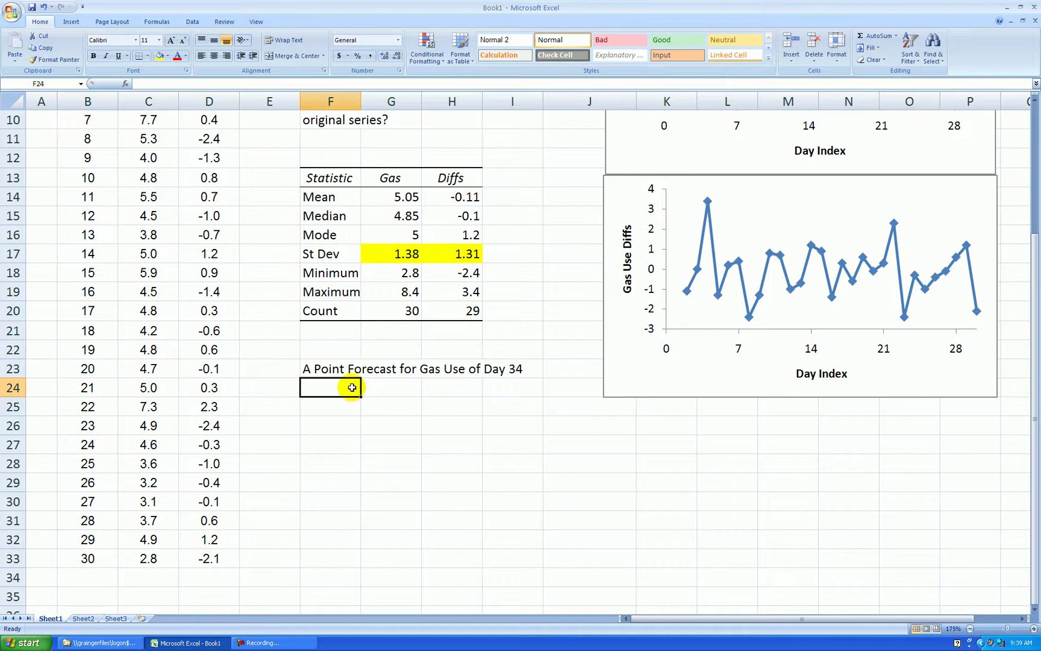
Step: Append '...' to the end of the F23 forecast heading
click(331, 372)
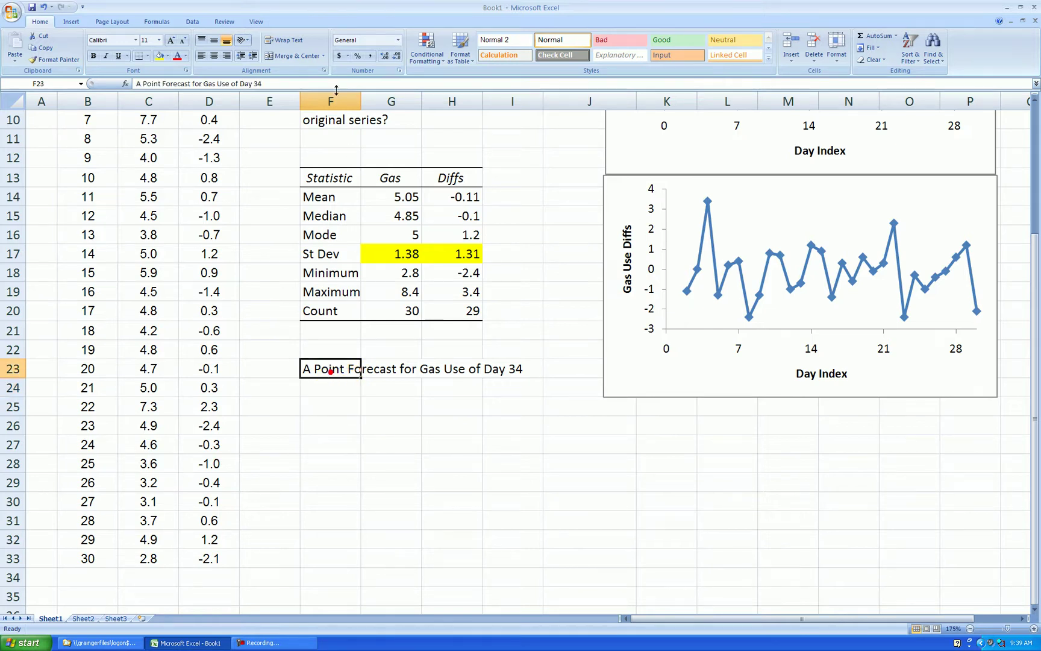
click(302, 83)
text(...)
key(Return)
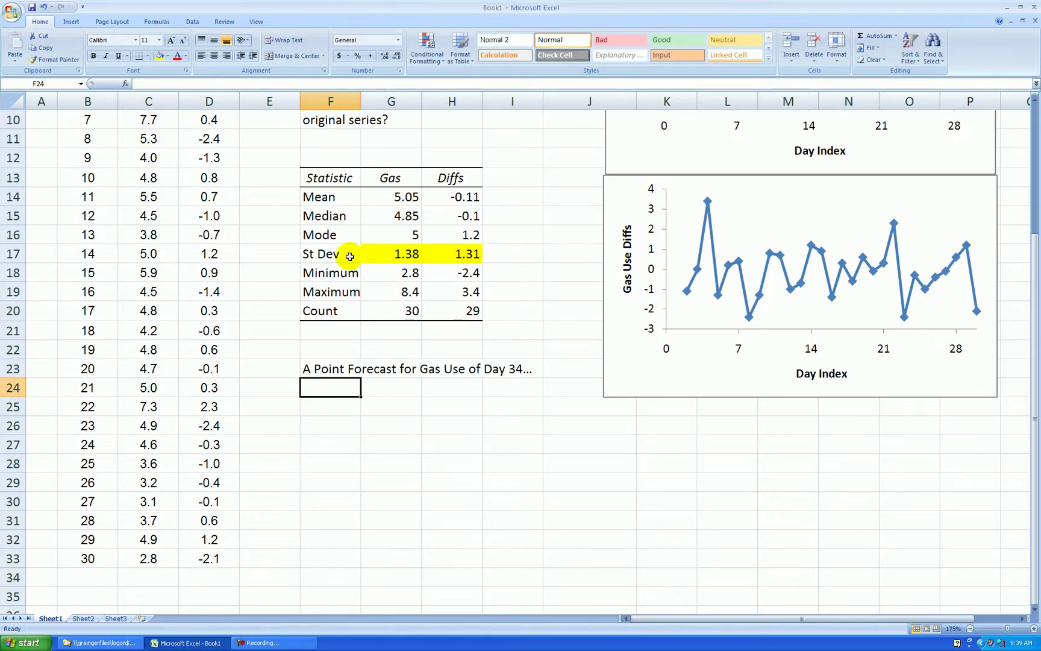
click(346, 404)
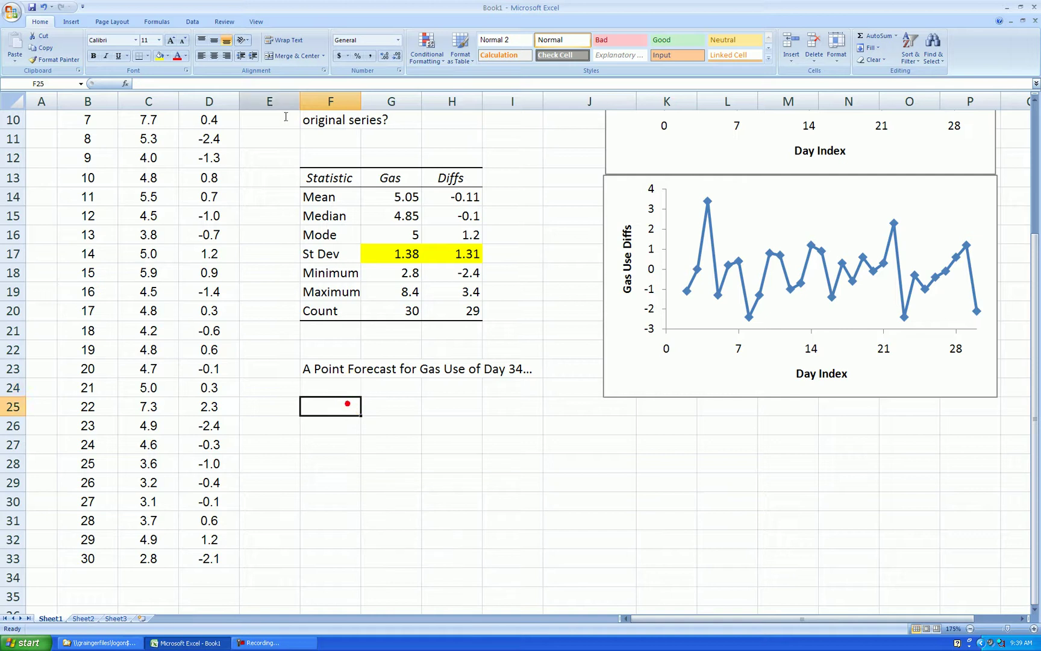
Step: Insert a Microsoft Equation 3.0 object at F25
click(72, 21)
click(486, 45)
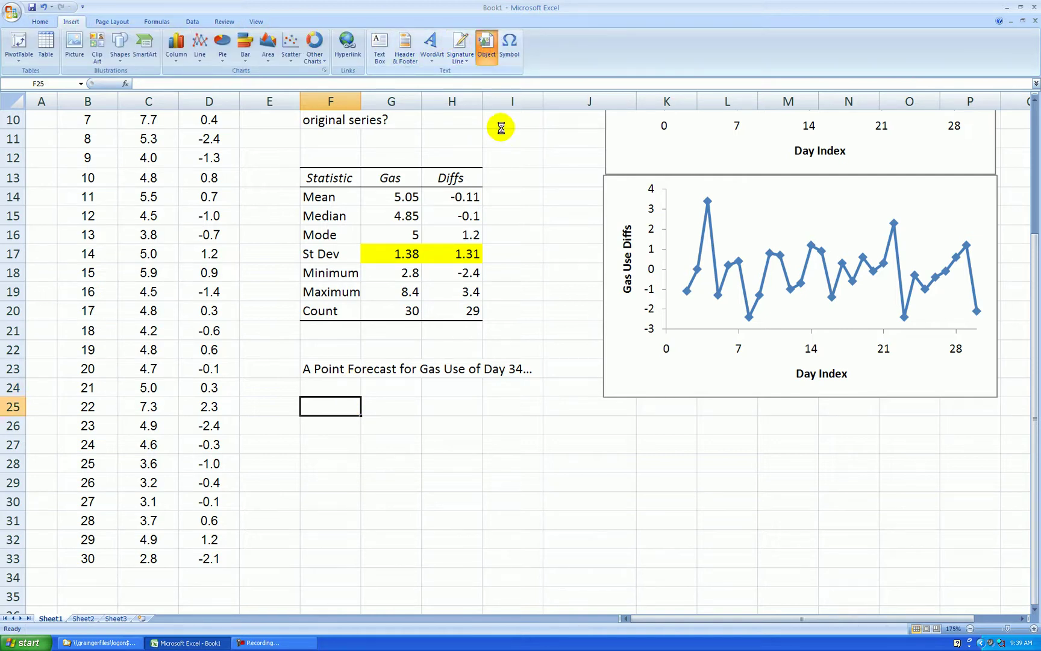
click(392, 205)
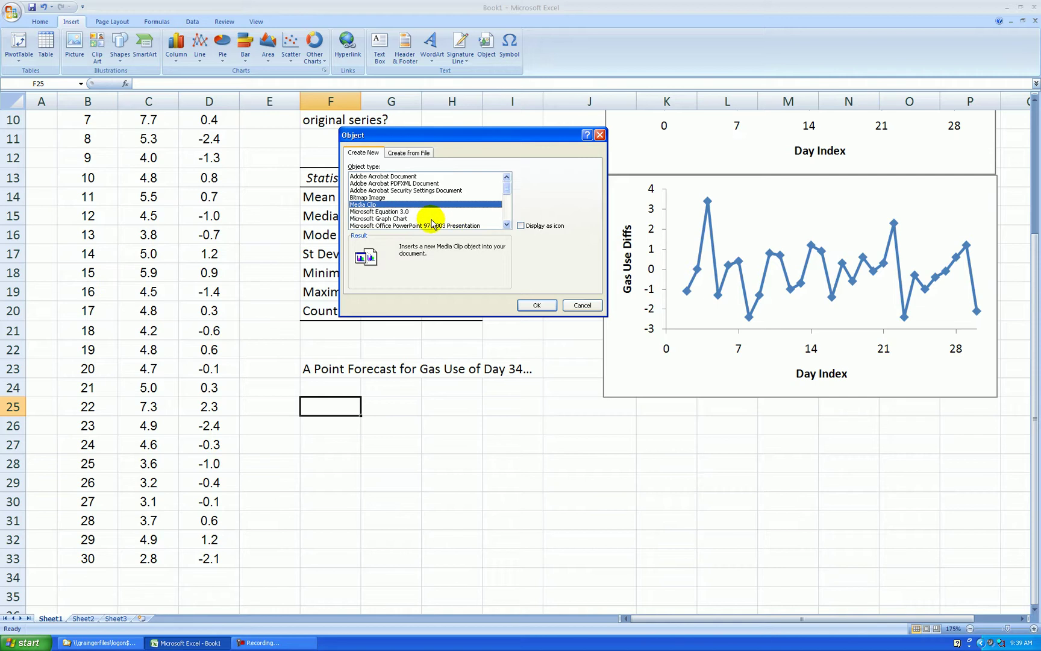
click(408, 211)
click(536, 305)
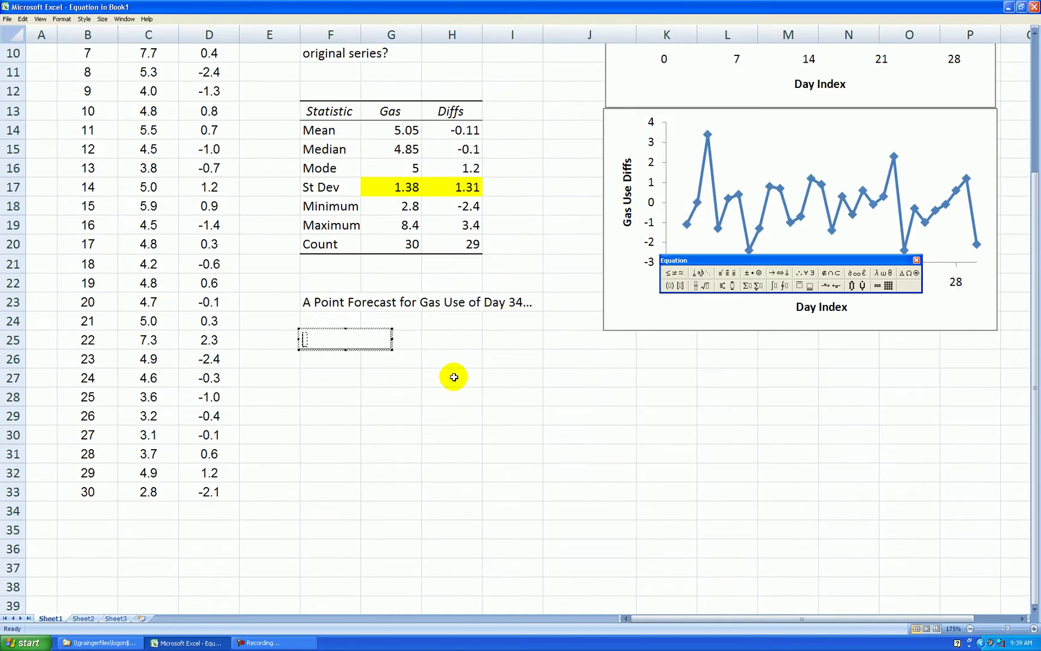
Step: Build C_{T+L} = C_T + Lȳ using subscript slots and a bar over the y
scroll(417, 346, down, 1)
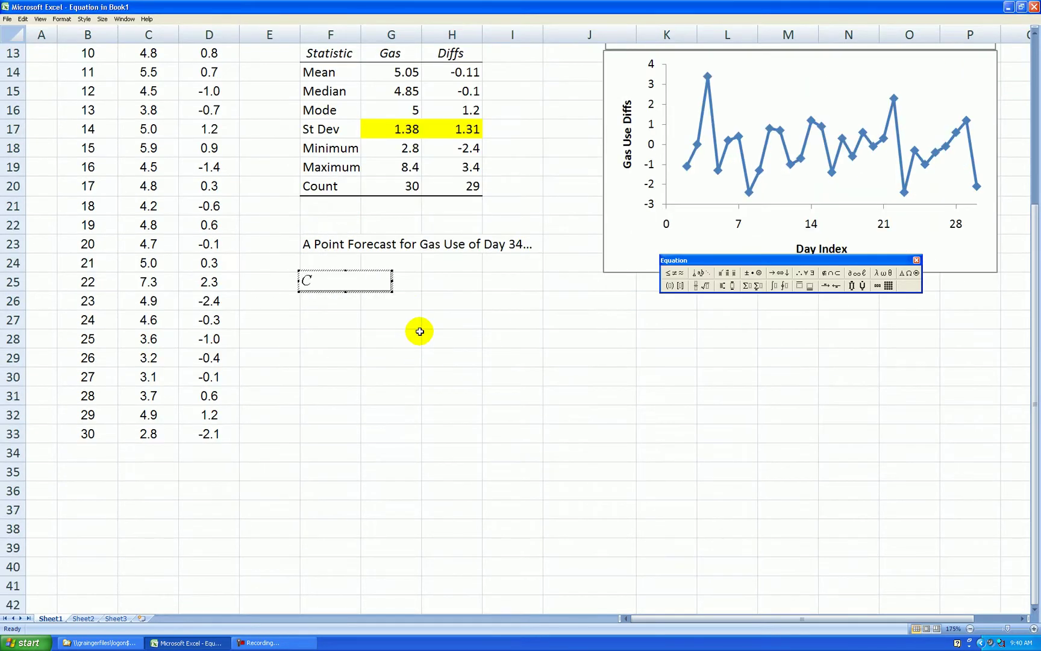
click(724, 287)
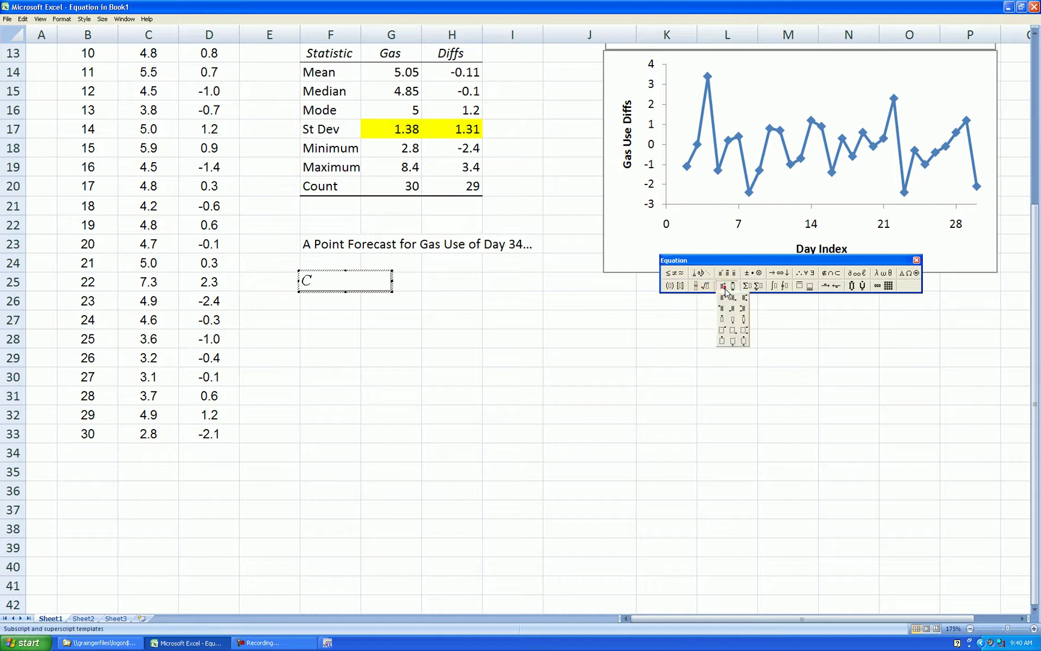
click(733, 298)
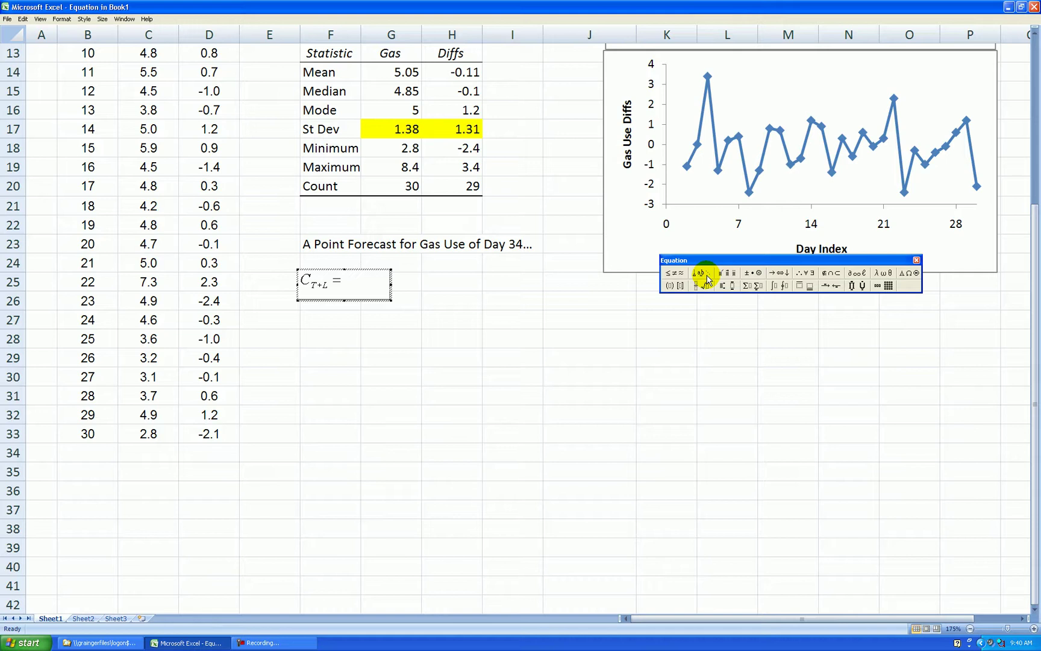
click(707, 278)
click(707, 279)
text(+ )
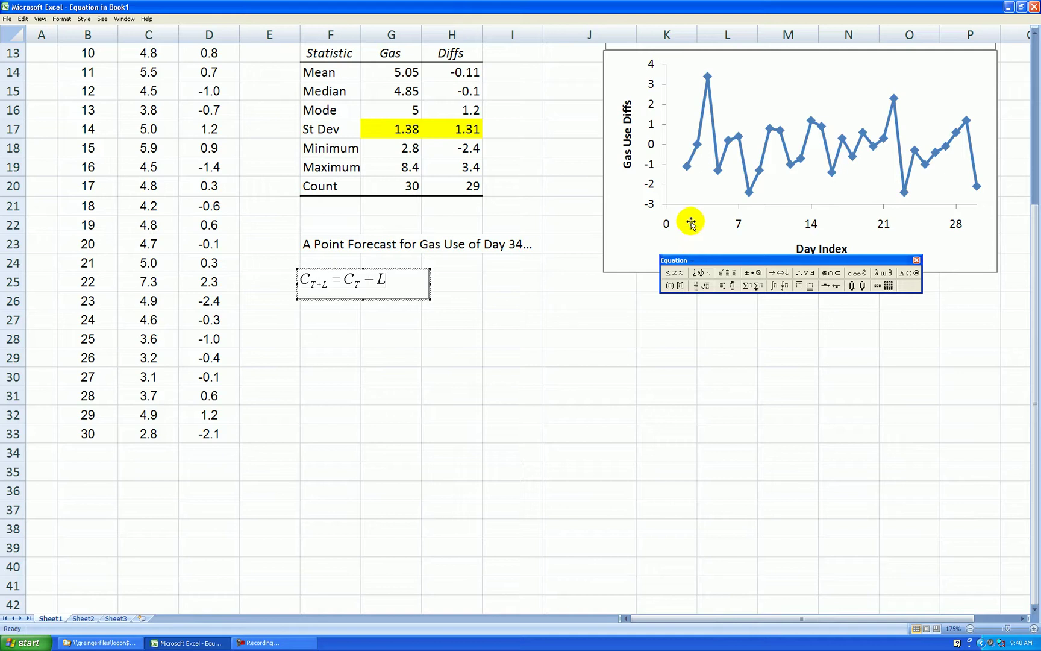
text(L)
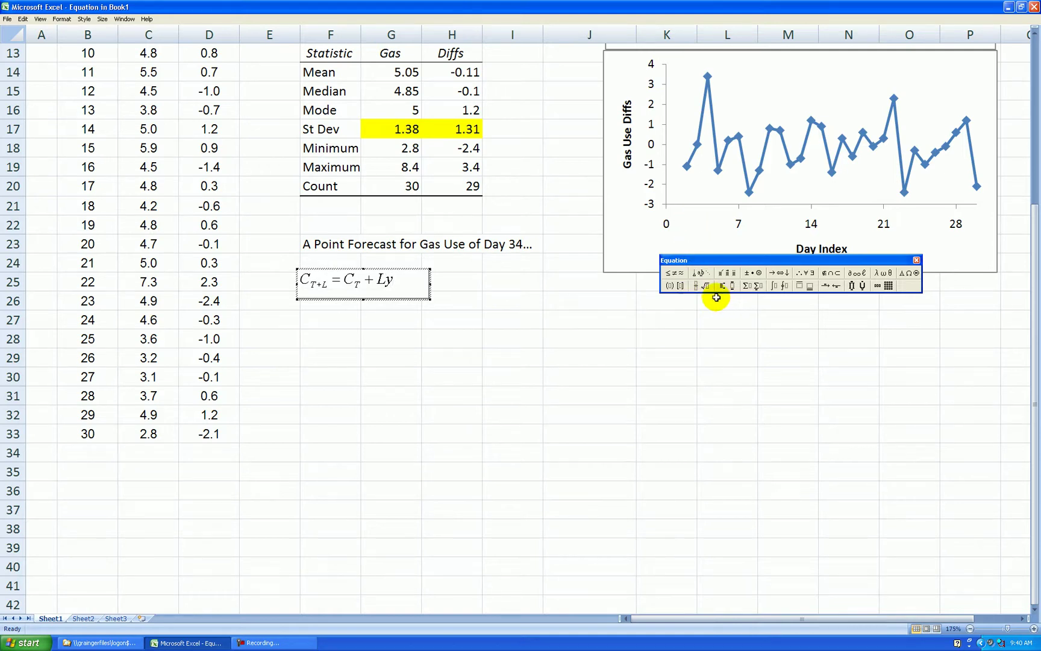
text(y)
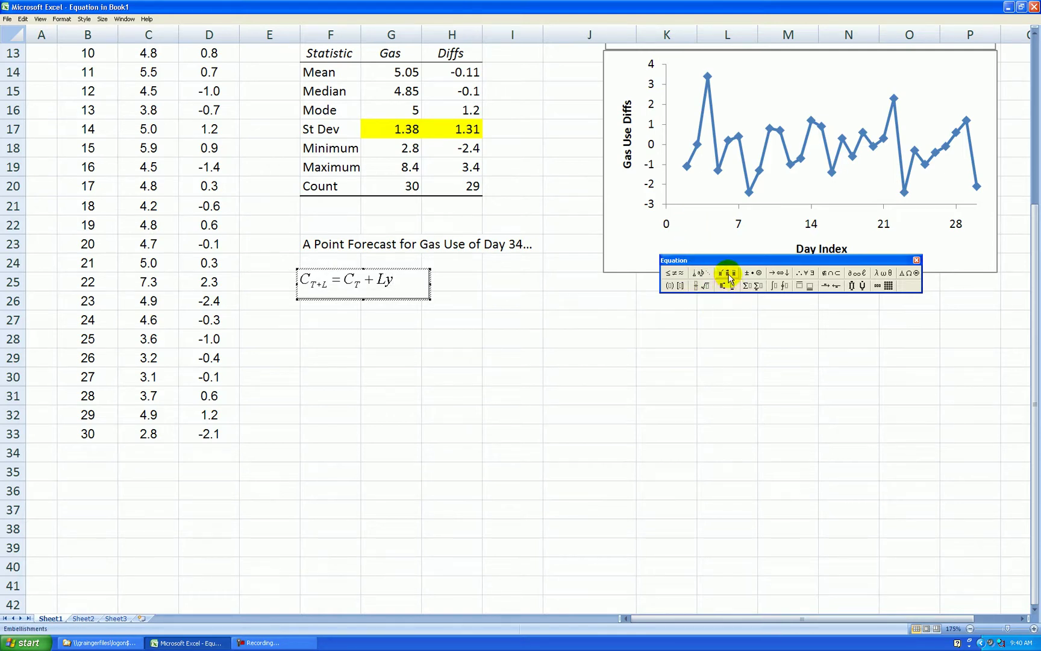
click(727, 287)
click(721, 313)
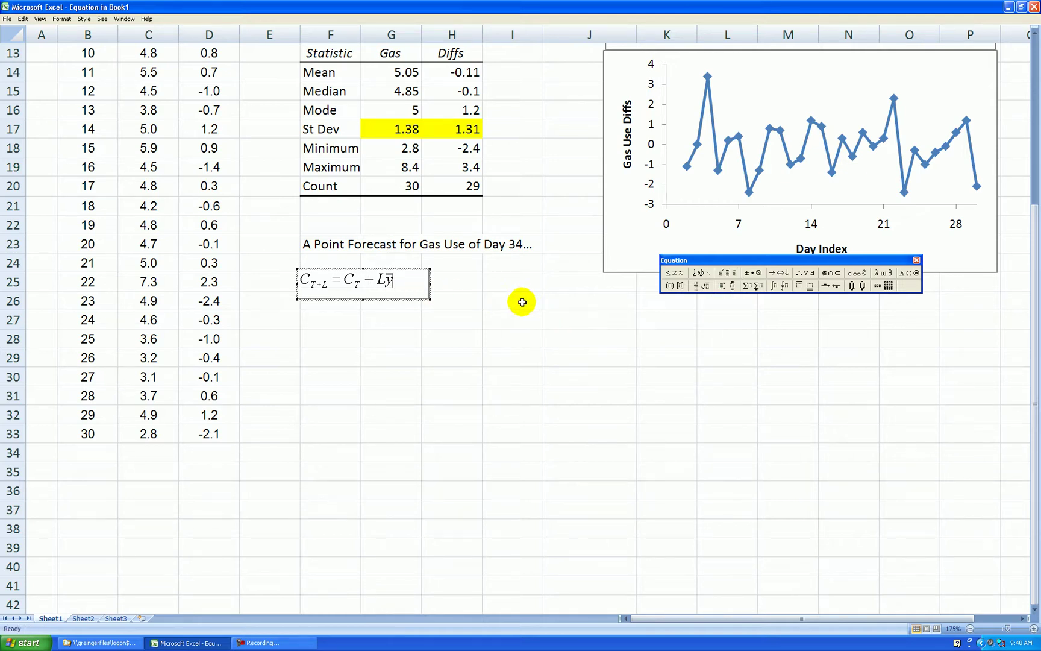
drag(300, 284, 306, 282)
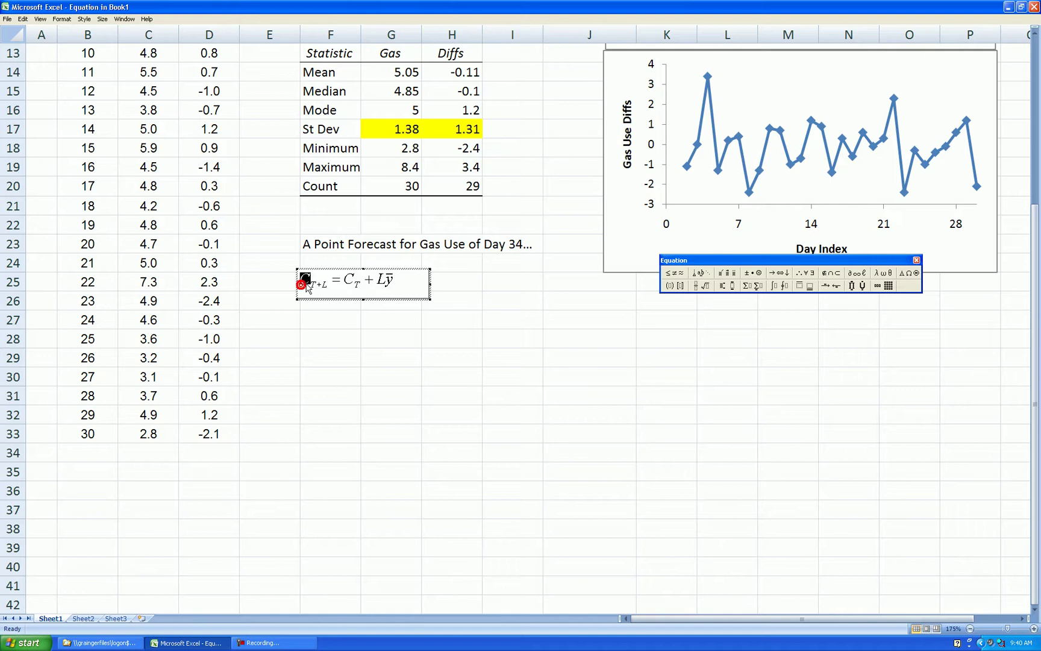
click(727, 274)
Step: Put a hat over the leading C to complete Ĉ_{T+L} = C_T + Lȳ
click(725, 313)
click(540, 333)
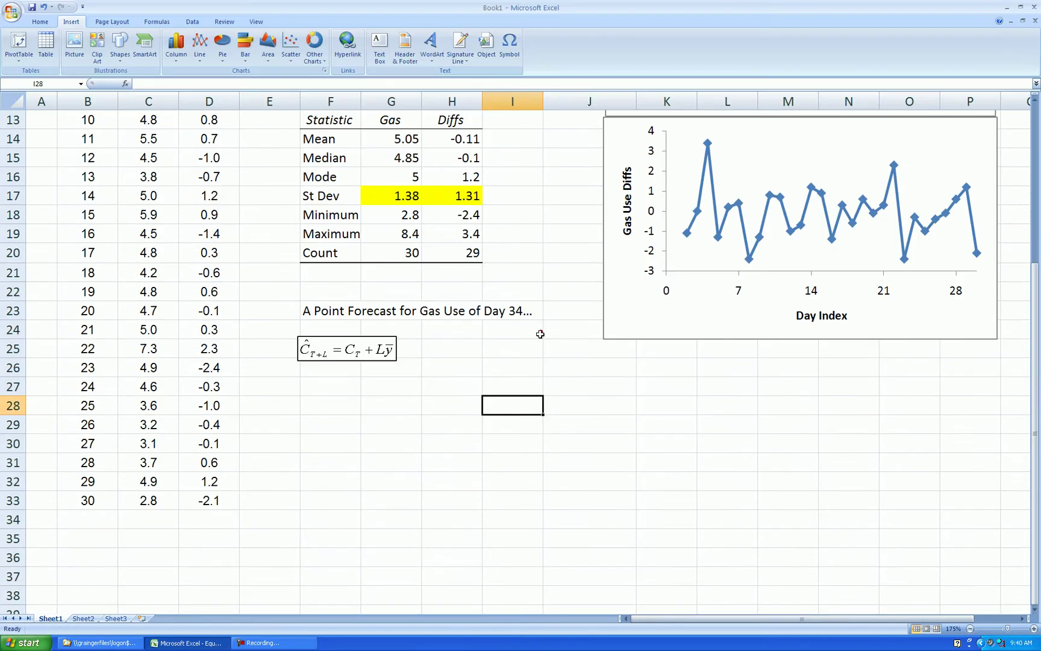
click(461, 403)
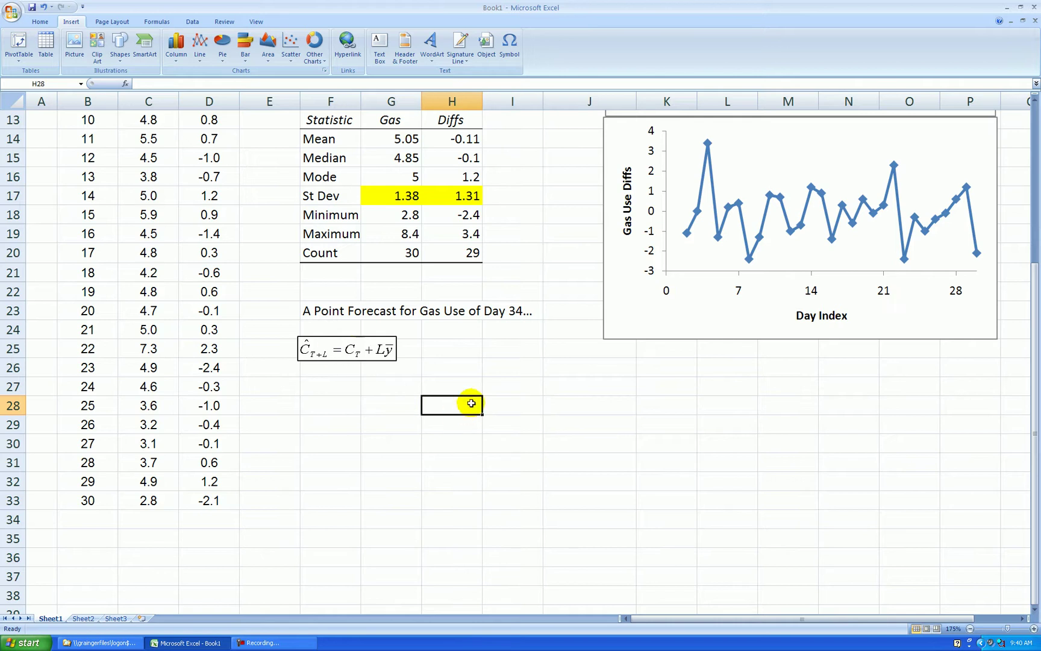
Step: Enter =2.8+4*H14 in F27, giving the day-34 forecast 2.34483
click(338, 387)
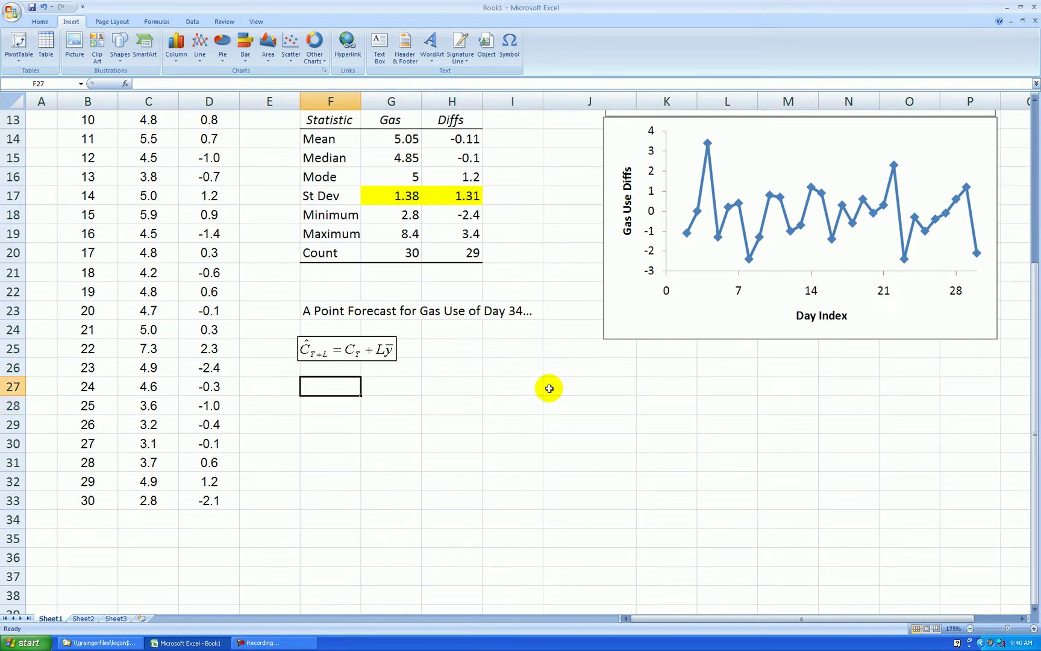
text(=)
scroll(503, 456, down, 2)
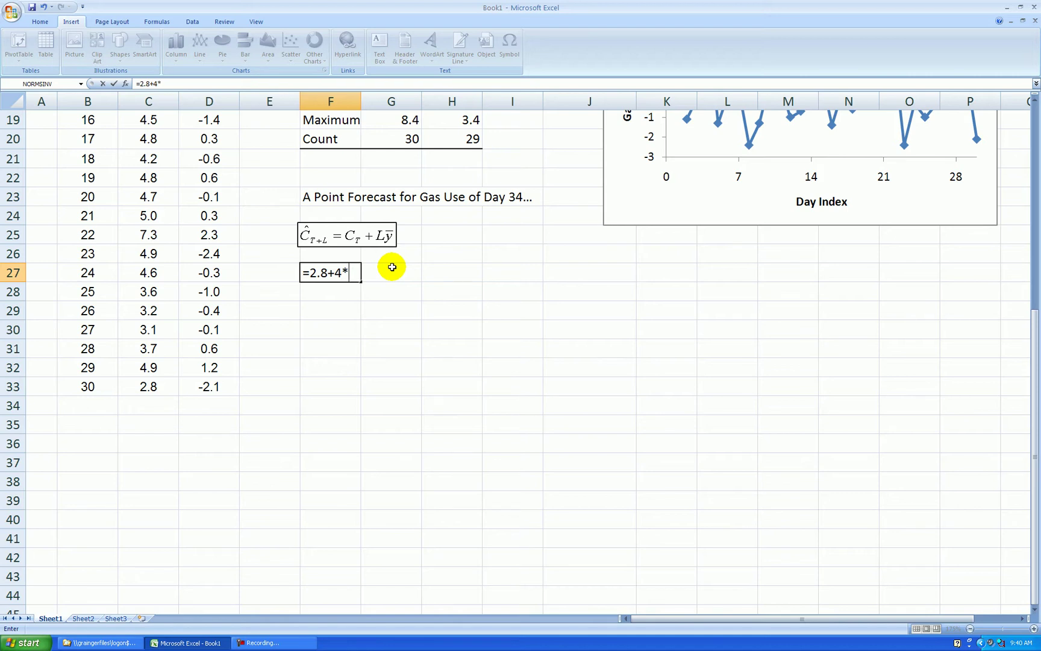
scroll(465, 300, up, 2)
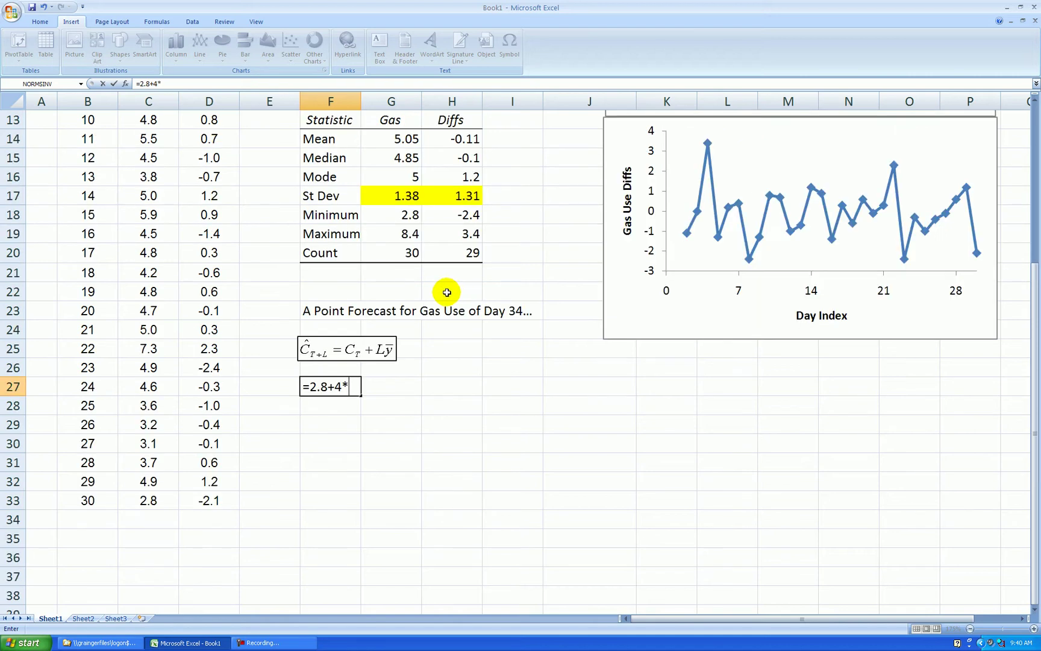
click(470, 147)
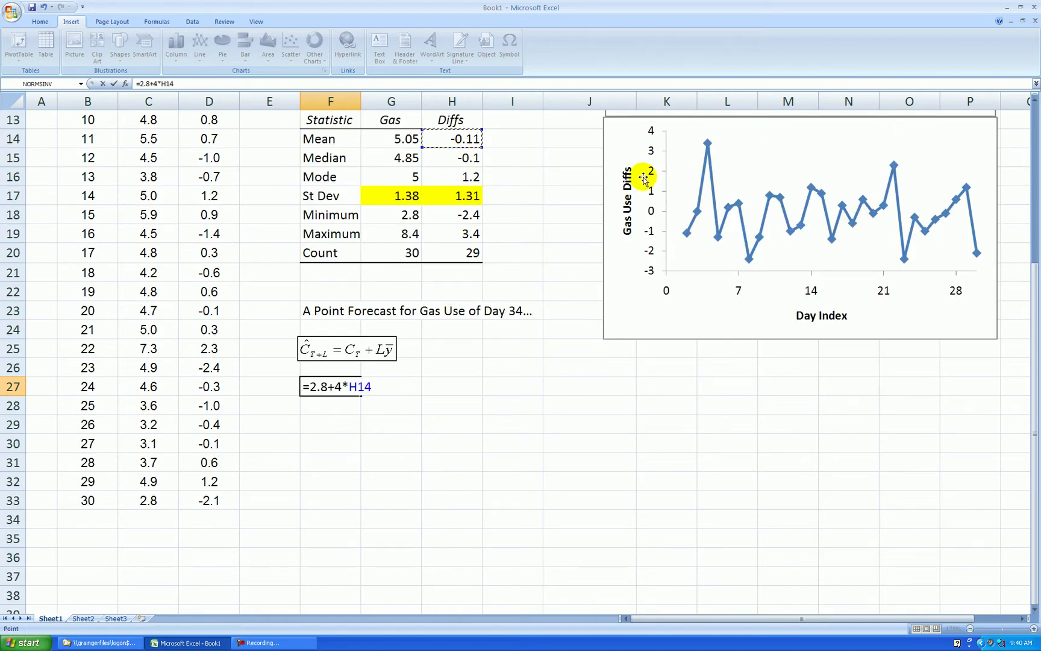
key(Return)
click(329, 387)
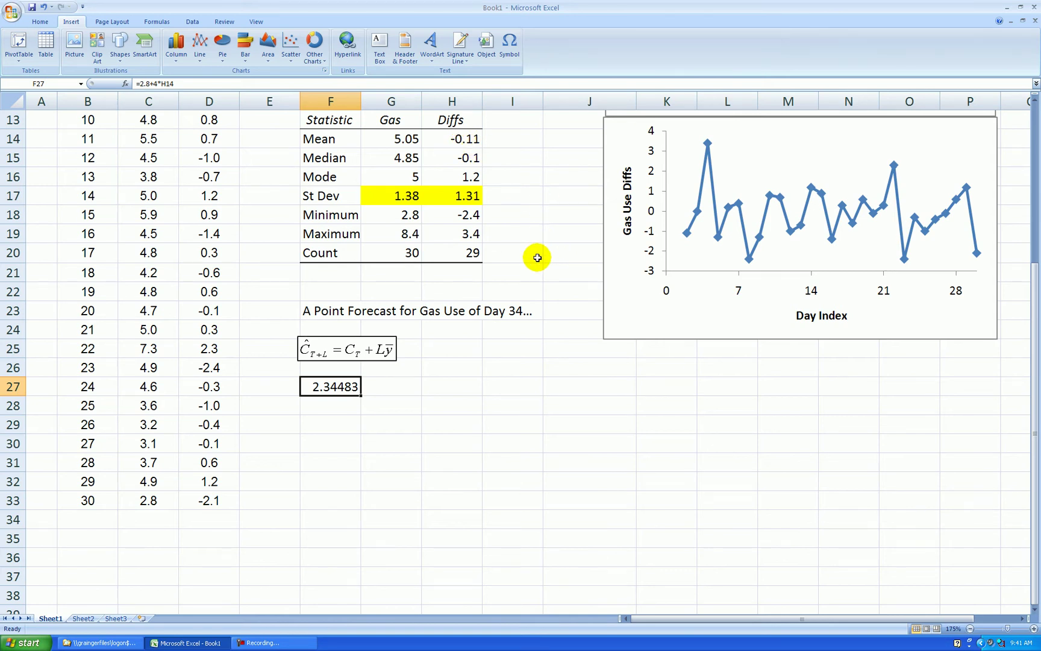
scroll(537, 257, up, 3)
Step: Decrease the decimals on F27's forecast so it reads 2.34
scroll(537, 258, down, 2)
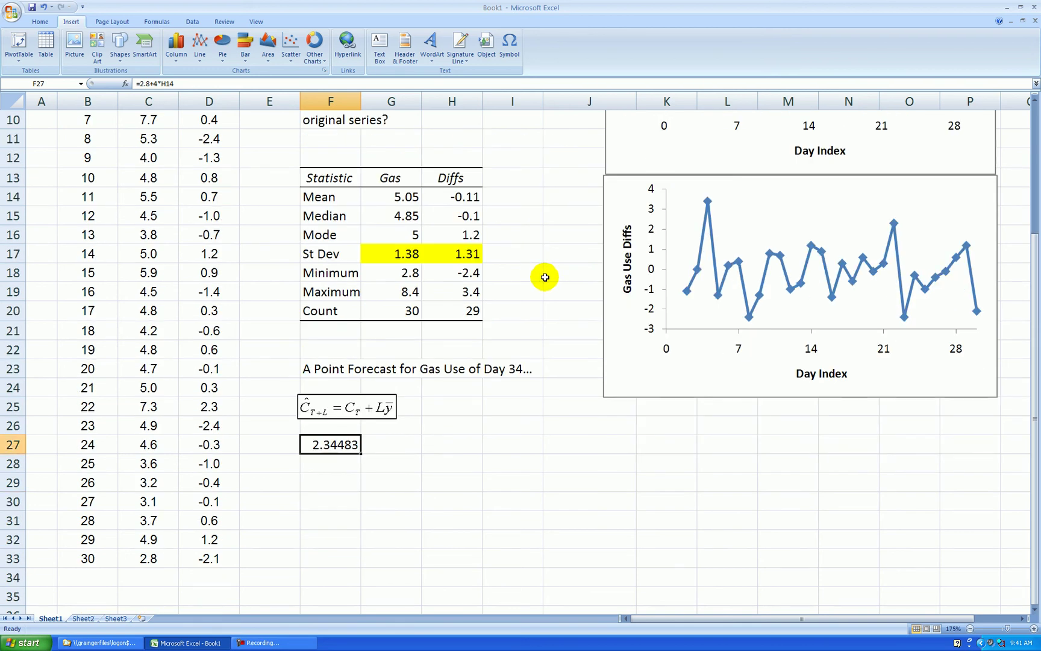
scroll(544, 277, down, 1)
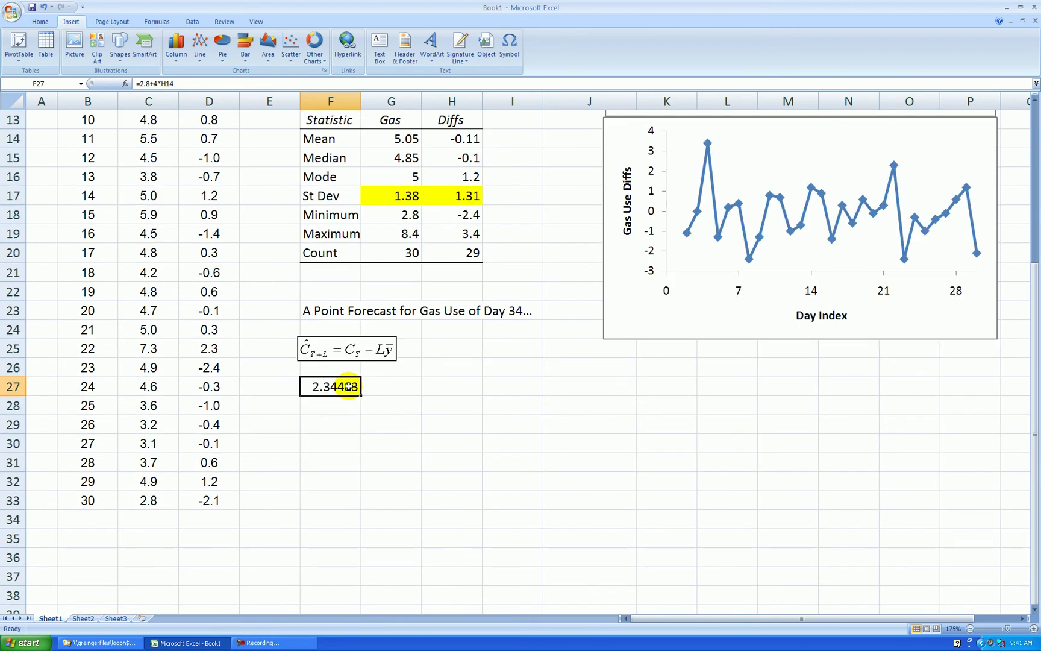
click(40, 21)
click(398, 56)
click(397, 56)
click(397, 56)
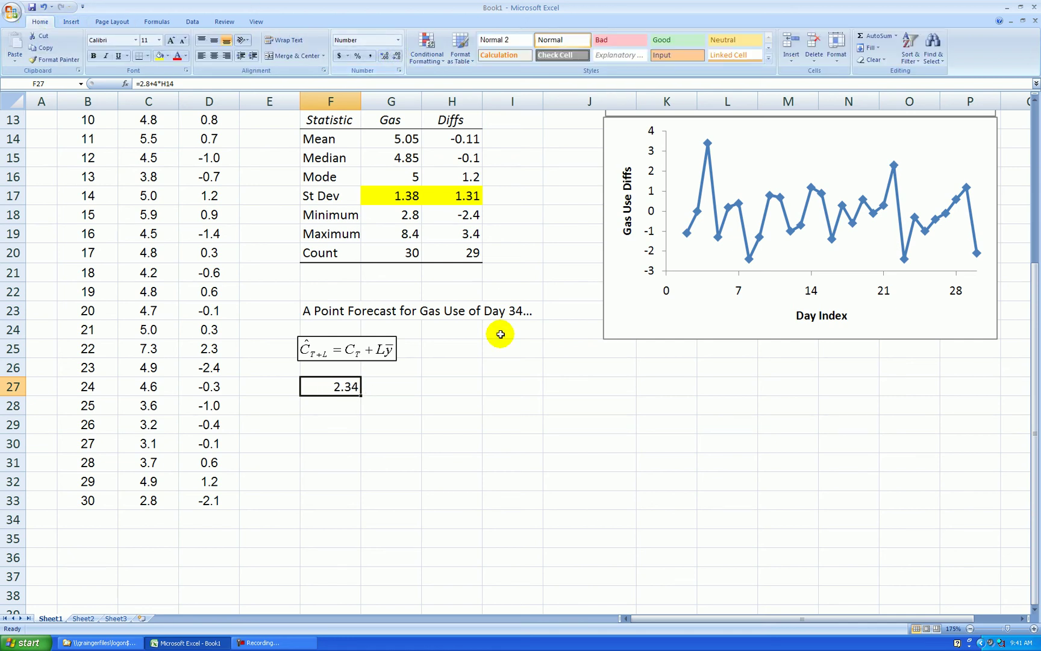
click(500, 346)
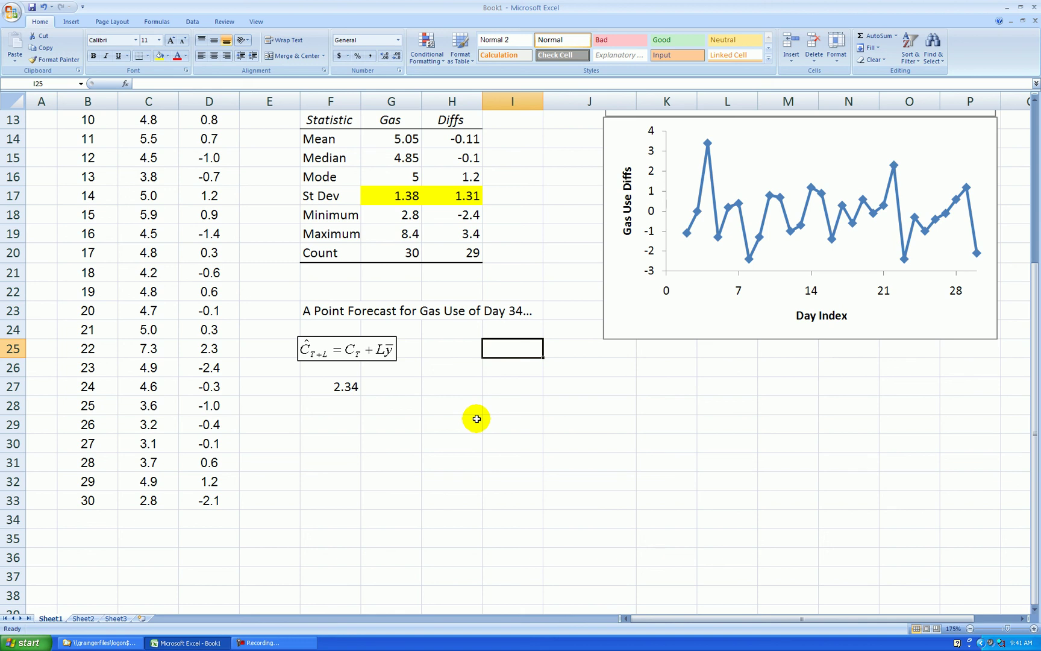
scroll(477, 397, down, 1)
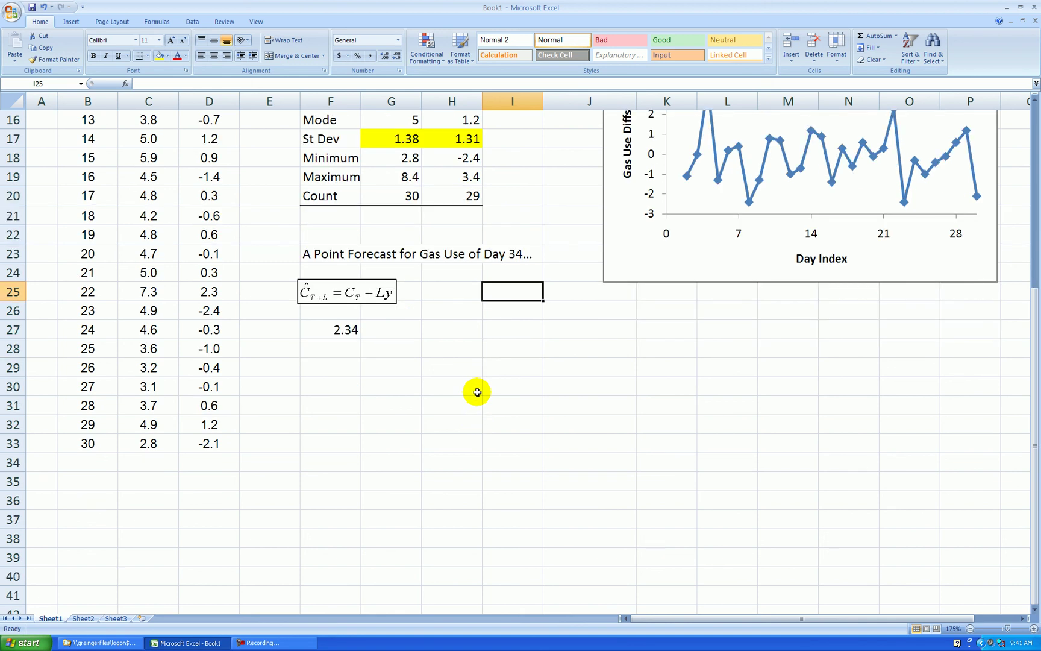